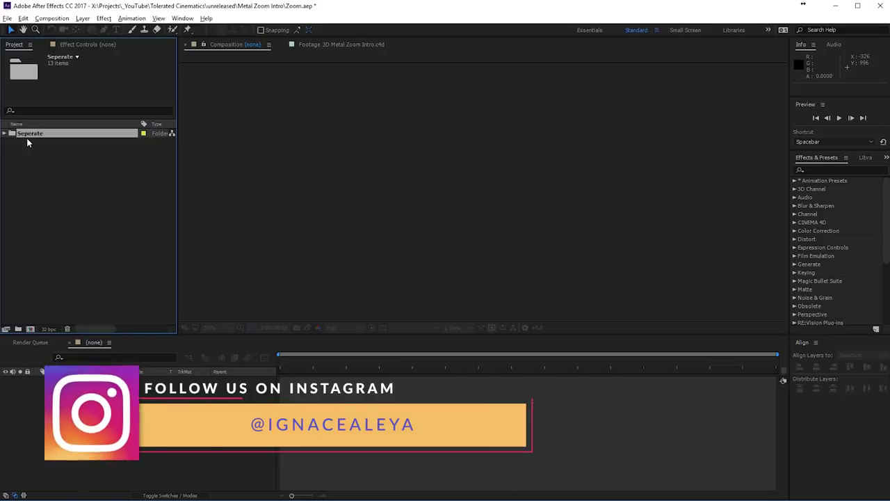
Create a new composition named Main Comp.
click(29, 329)
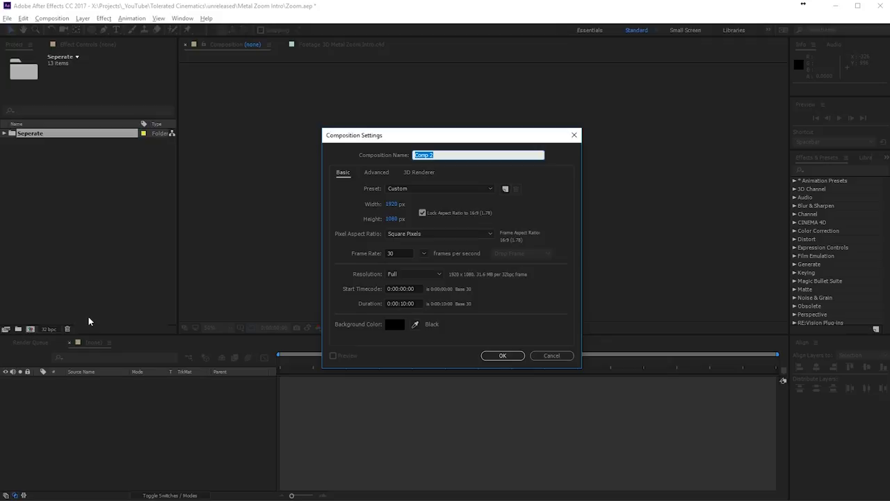
text(Main)
click(499, 356)
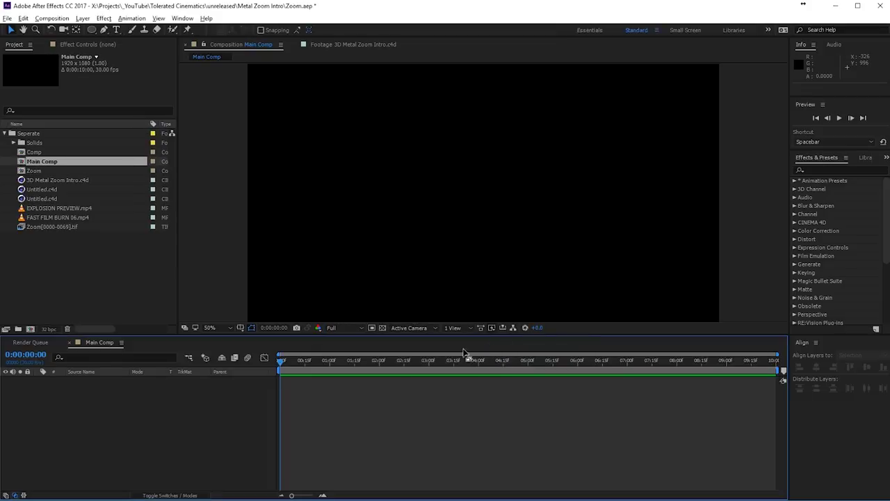
Add a new MAXON CINEMA 4D file layer to the composition and save it as Title 3D.
right_click(186, 414)
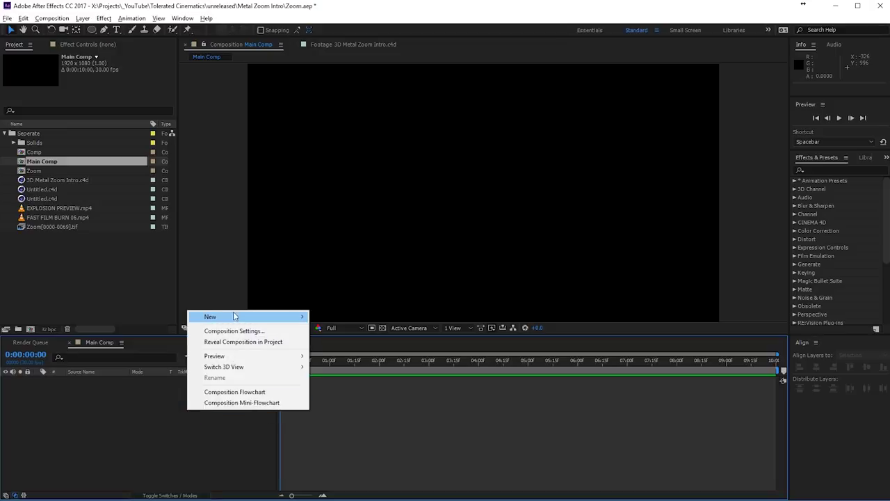
mouse_move(229, 314)
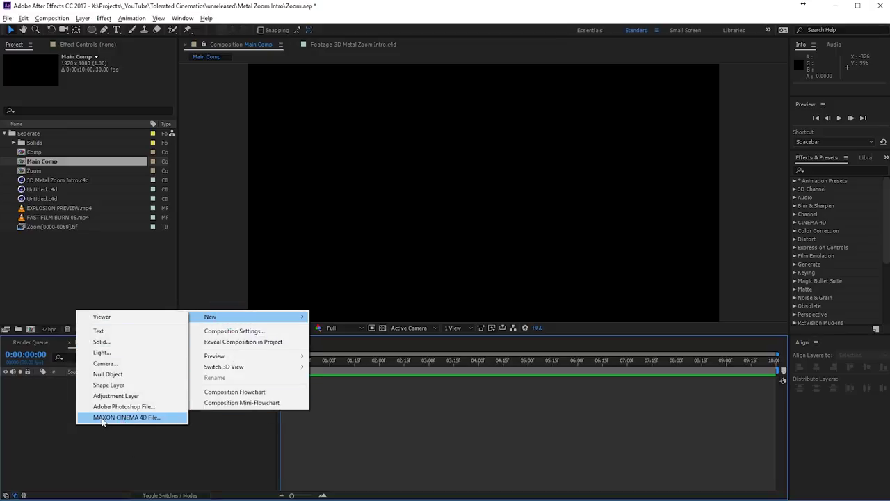
click(154, 420)
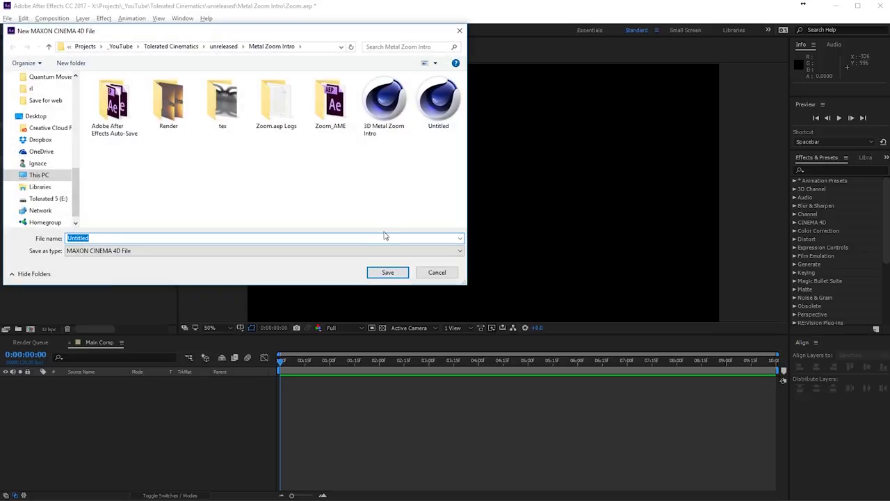
text(Title 3D)
key(Return)
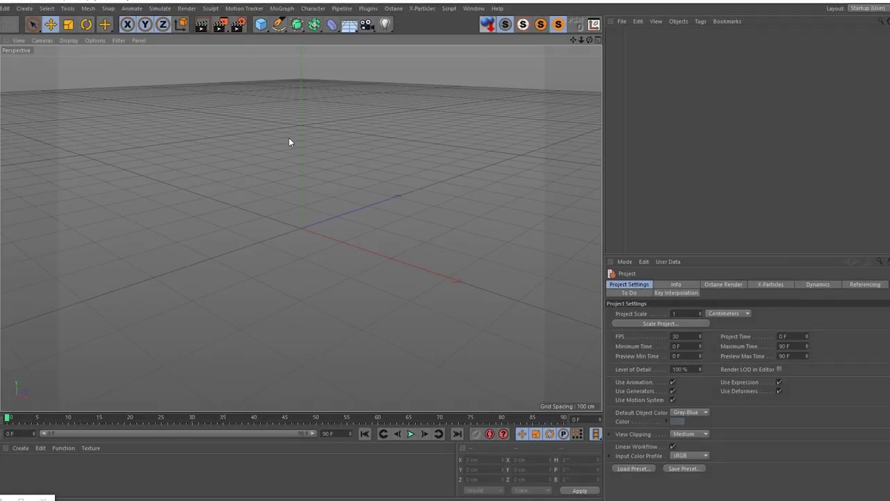
Restore the Cinema 4D window and resize it to fill the screen.
double_click(451, 2)
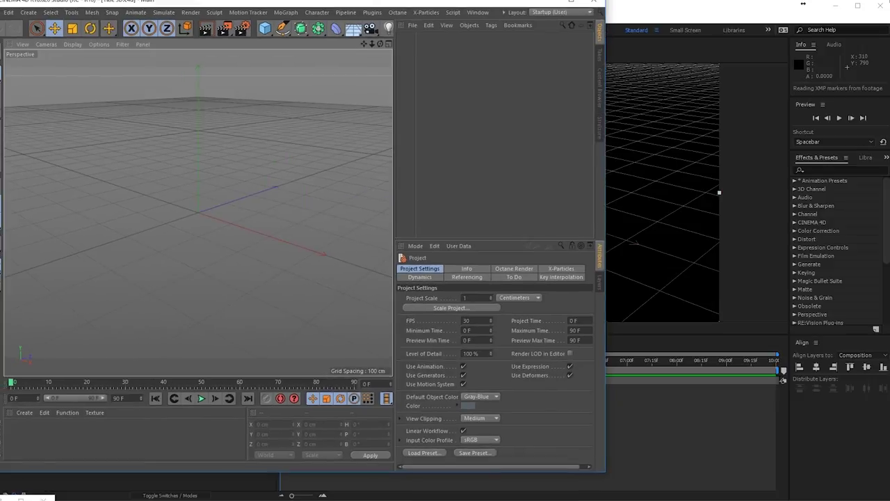
drag(454, 16, 468, 6)
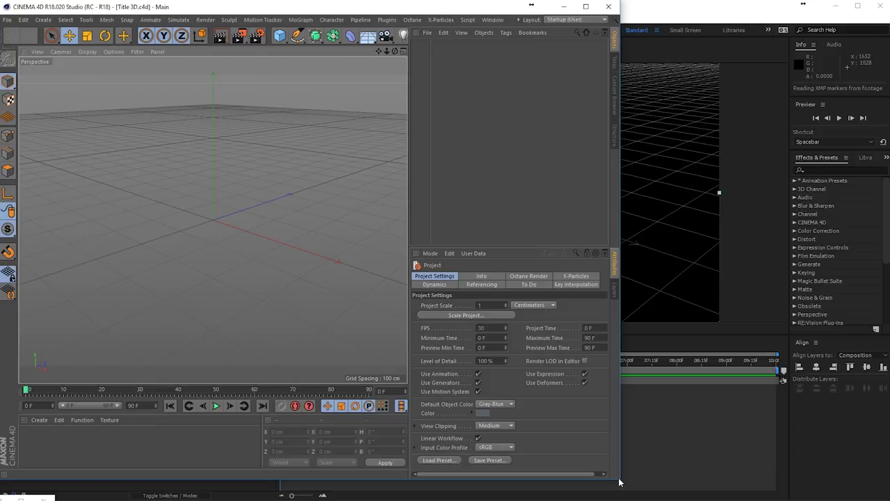
drag(619, 478, 889, 500)
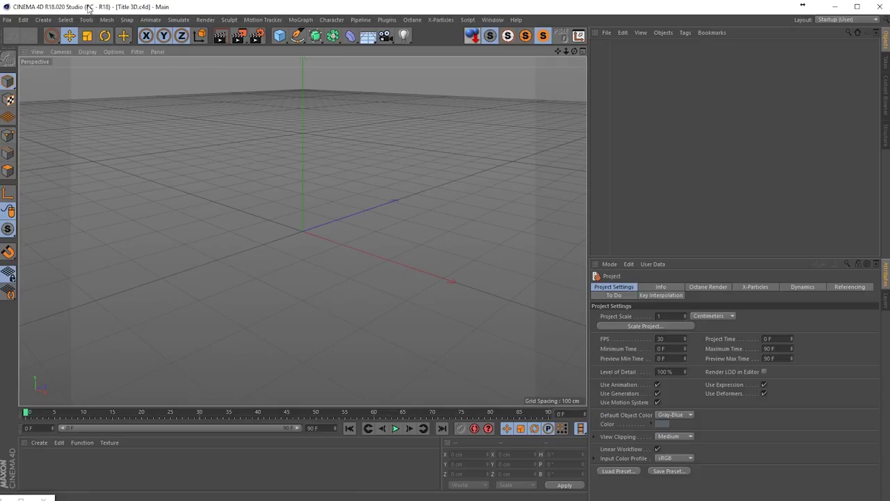
Add a Floor object to the empty scene.
click(277, 37)
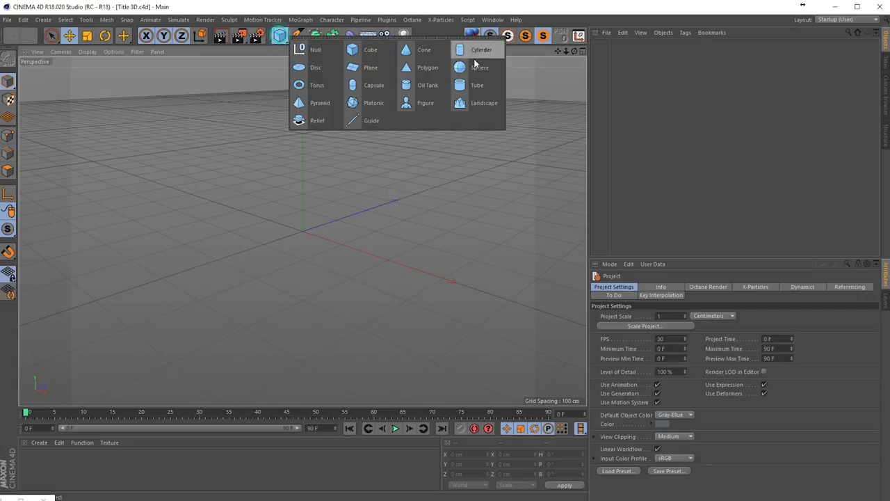
click(367, 36)
click(415, 53)
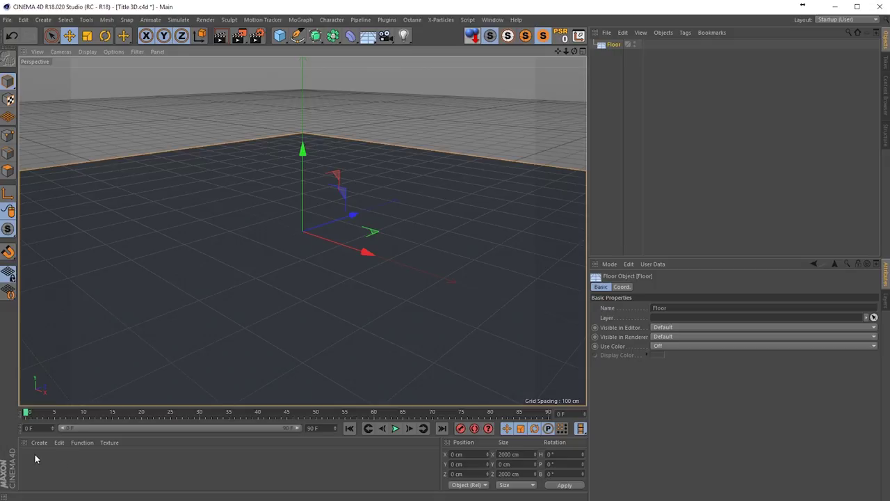
Create a new material, name it Floor and open it for editing.
double_click(60, 474)
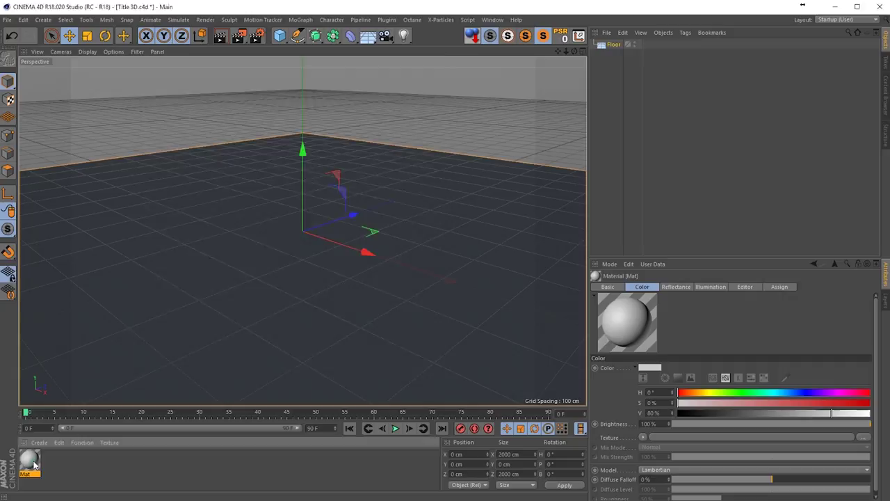
double_click(32, 463)
text(Floor)
key(Return)
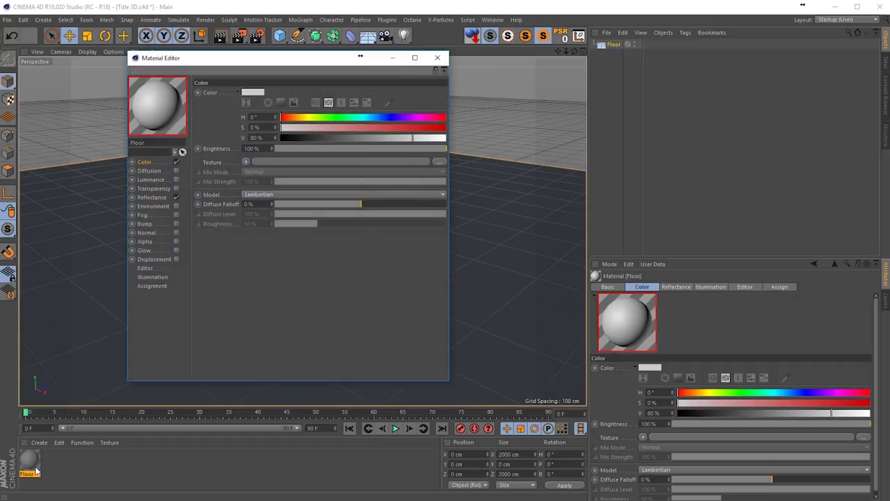
Start loading an image into the Floor material's color texture and browse to the Metals folder in Stock 3D Textures.
click(244, 160)
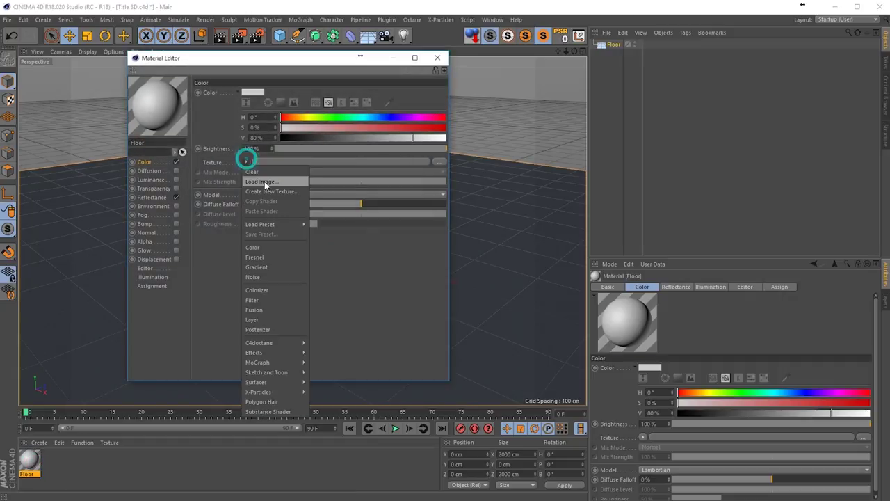
click(264, 179)
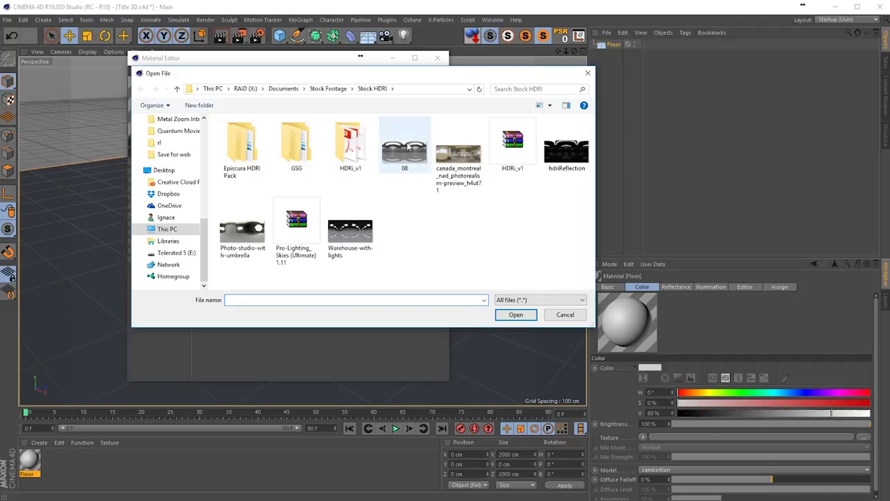
click(335, 89)
scroll(272, 188, down, 3)
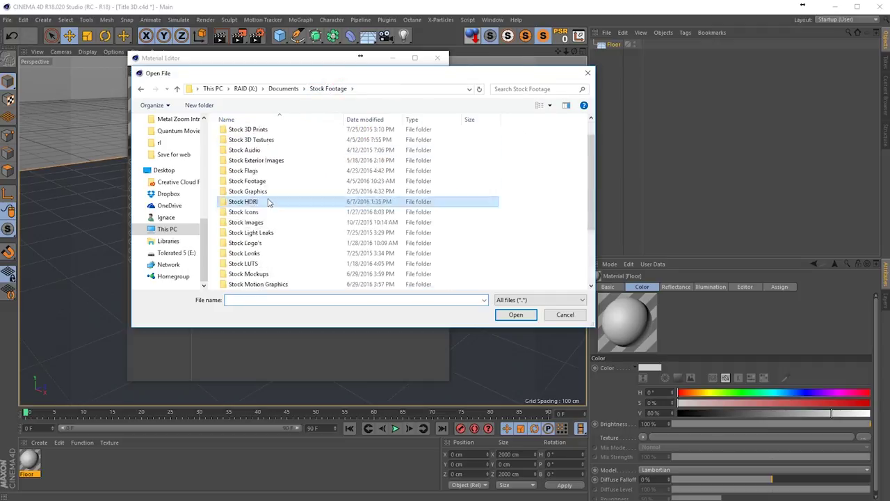
scroll(260, 181, up, 3)
double_click(249, 145)
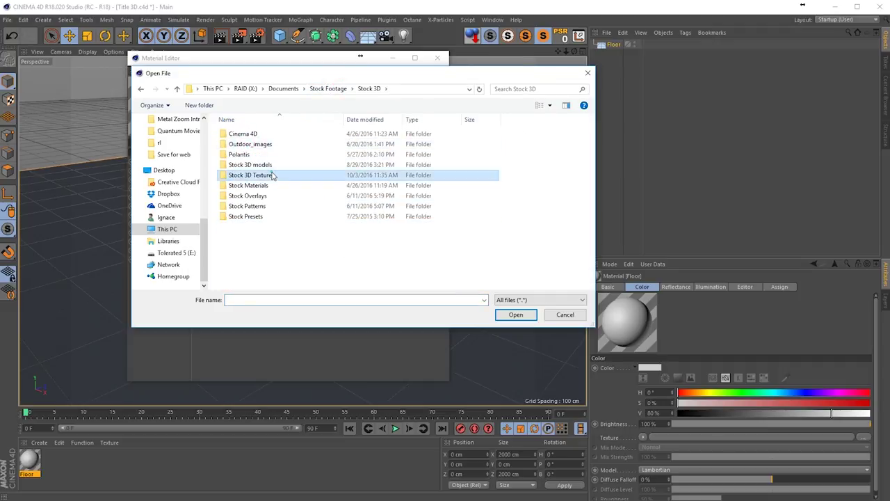
double_click(272, 174)
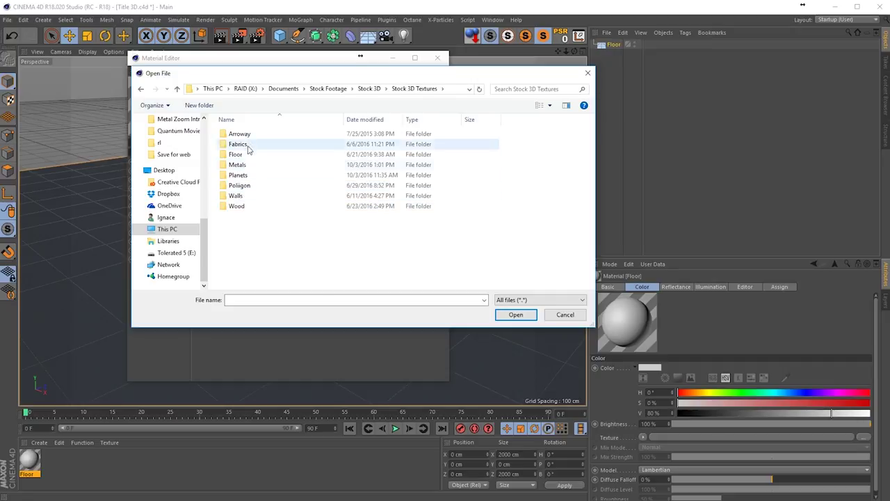
double_click(248, 164)
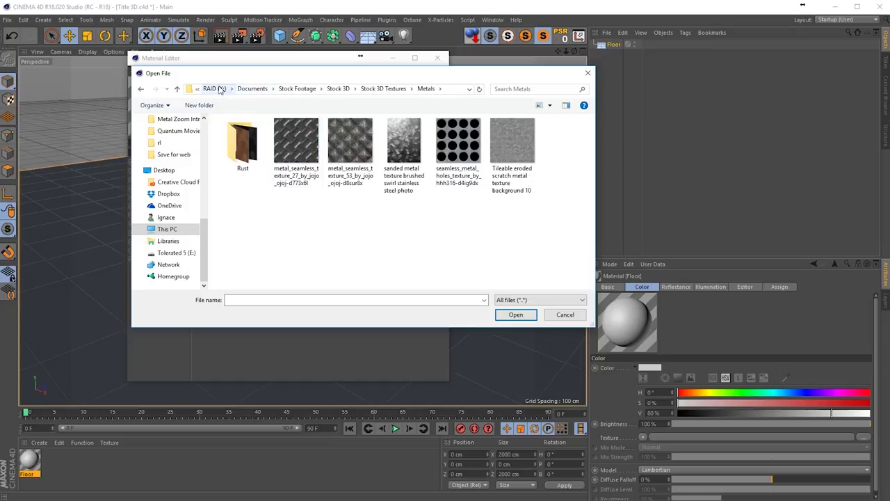
Load the 3D Metal Zoom image from the Metal Zoom Intro project folder as the Floor material's color texture.
click(214, 89)
double_click(376, 160)
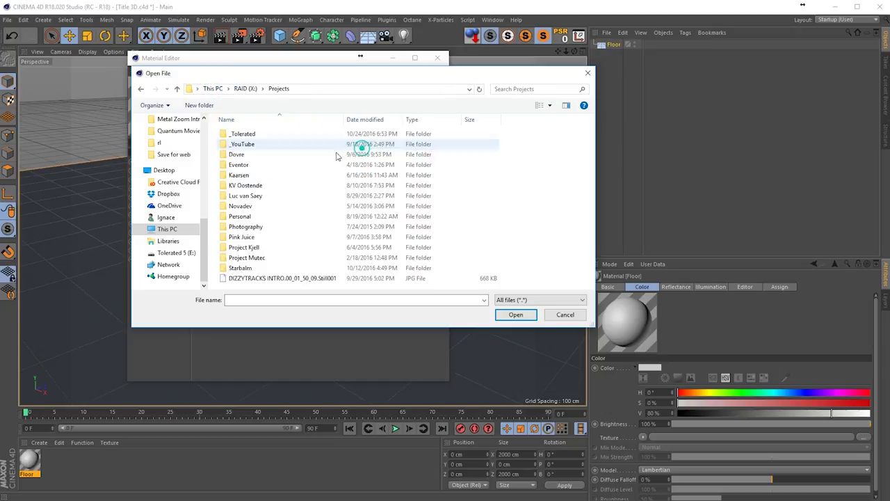
double_click(250, 143)
double_click(258, 195)
double_click(247, 165)
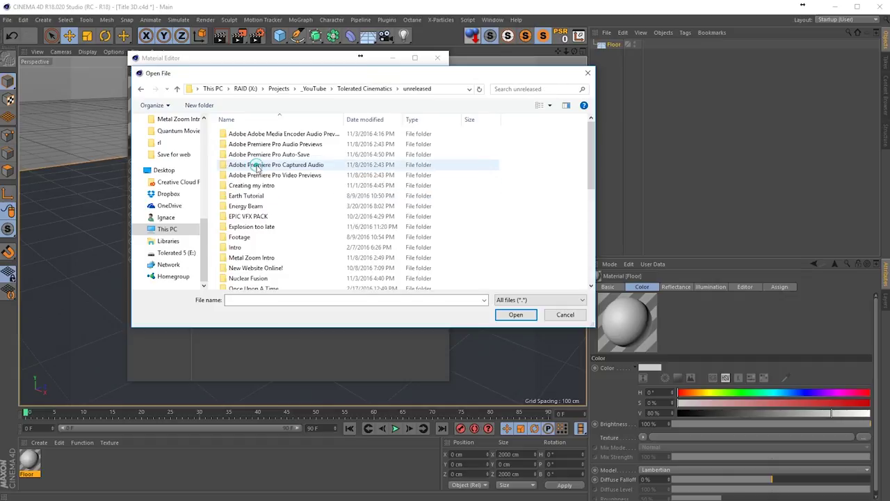
scroll(271, 233, down, 1)
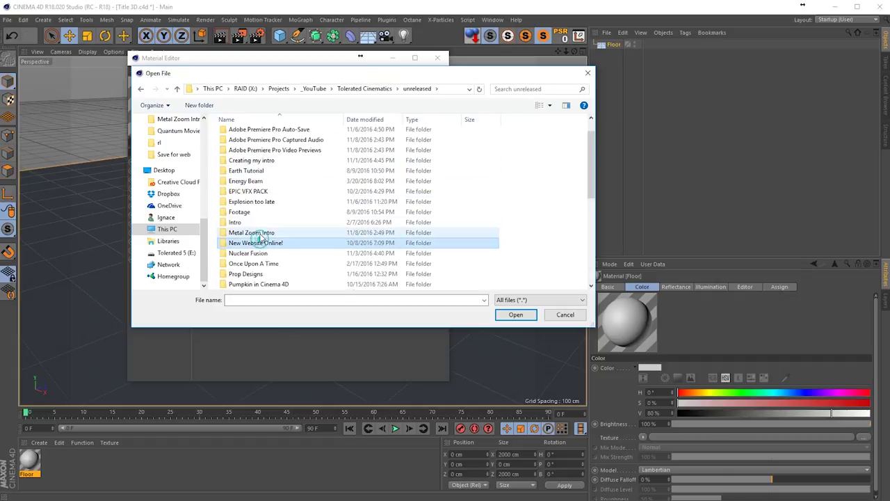
double_click(260, 232)
click(296, 208)
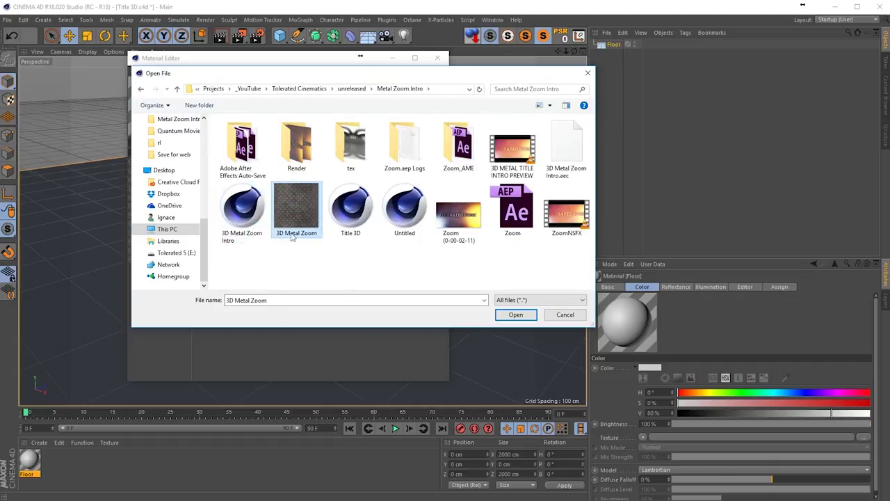
click(515, 314)
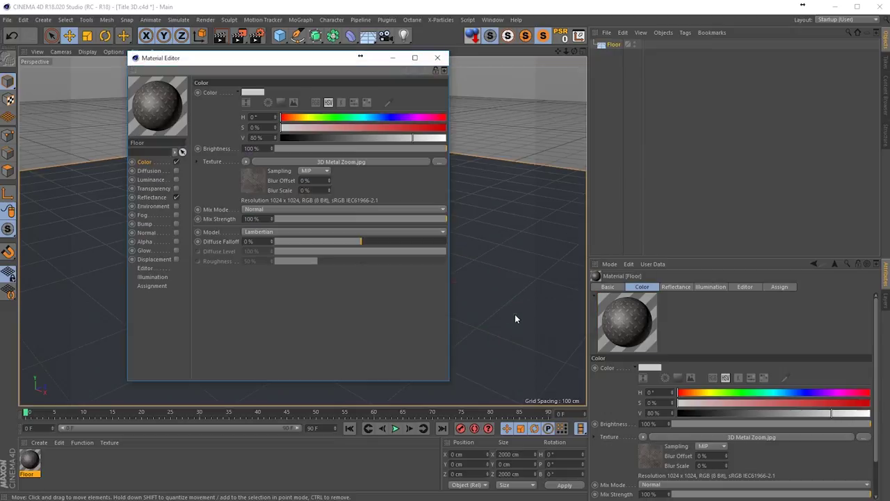
Replace the Floor material's default specular layer with a Beckmann reflectance layer.
click(151, 198)
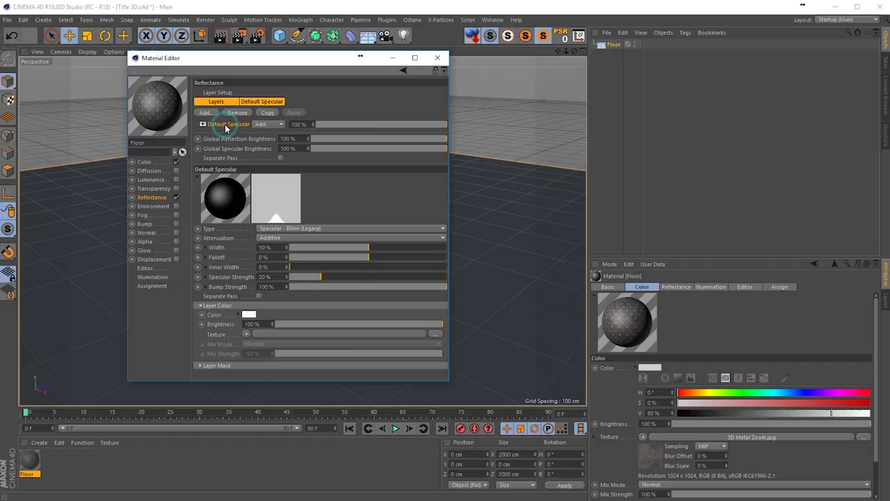
click(237, 112)
click(208, 113)
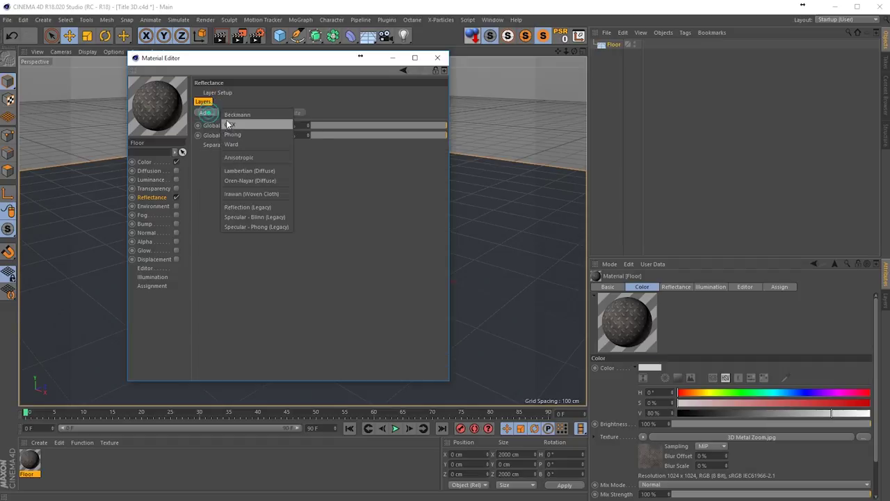
click(247, 111)
Set the Beckmann layer's Fresnel to Conductor with the Iron preset.
click(223, 355)
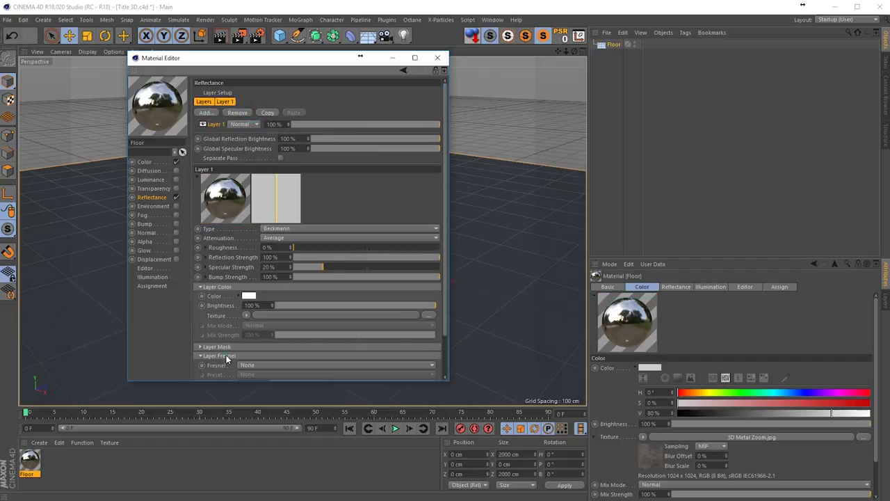
scroll(230, 360, down, 2)
click(251, 318)
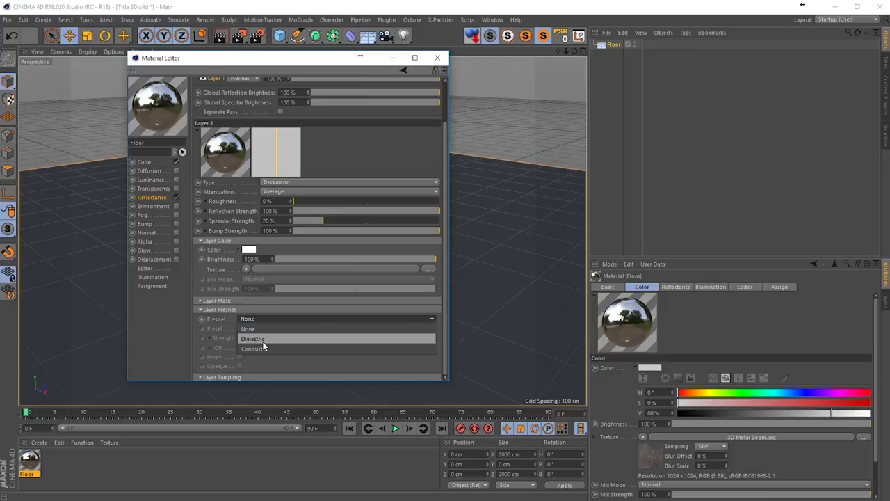
click(263, 347)
click(256, 328)
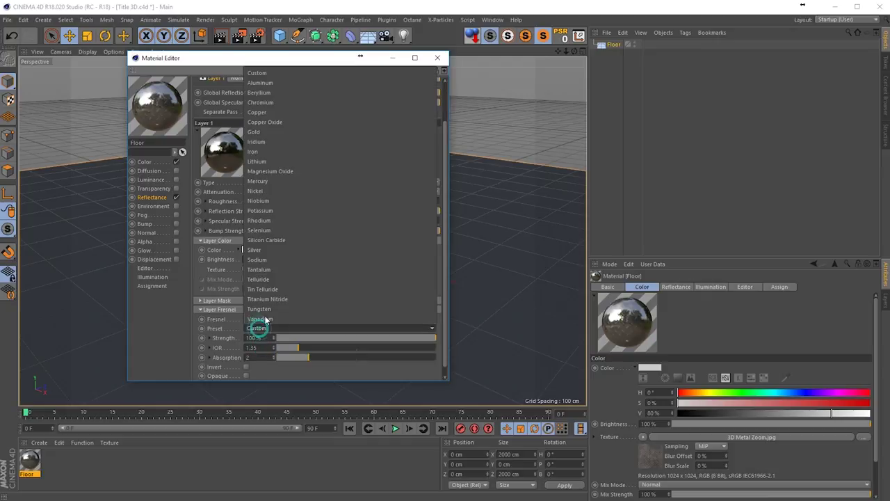
click(254, 151)
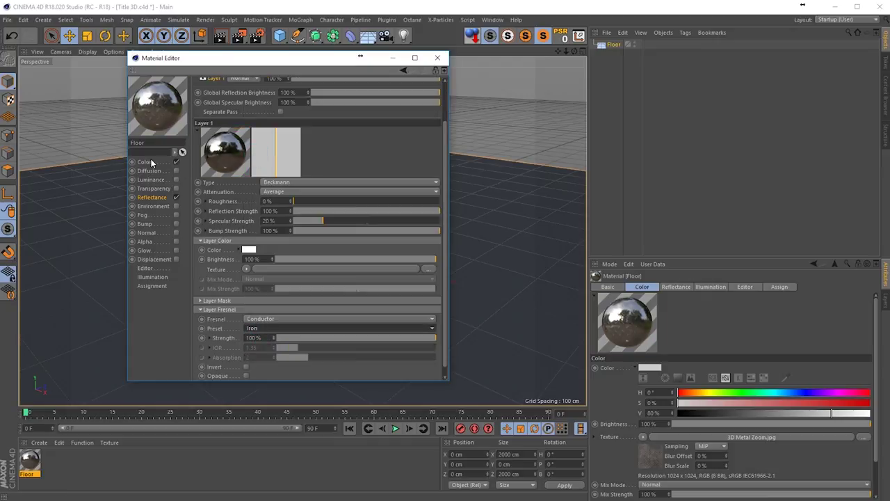
Copy the texture shader from the Floor material's Color channel.
click(149, 161)
click(245, 161)
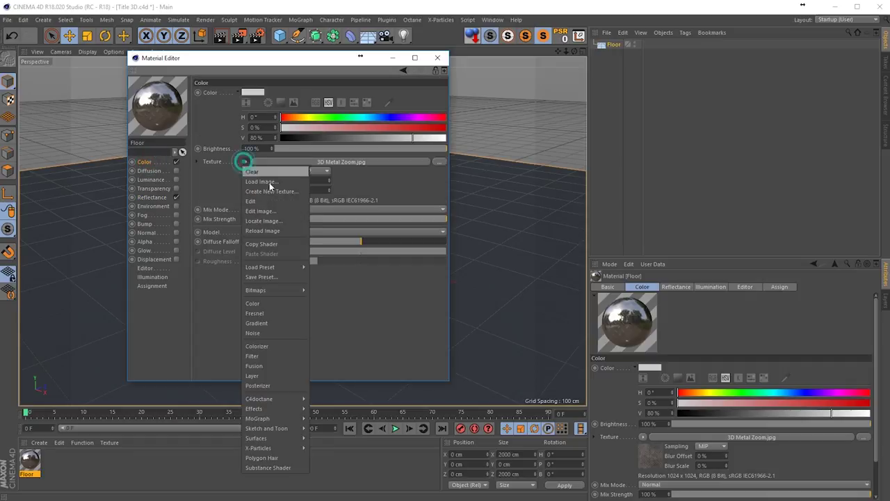
click(269, 243)
Enable the Floor material's Bump channel, using the copied texture shader wrapped in a Filter shader.
click(144, 223)
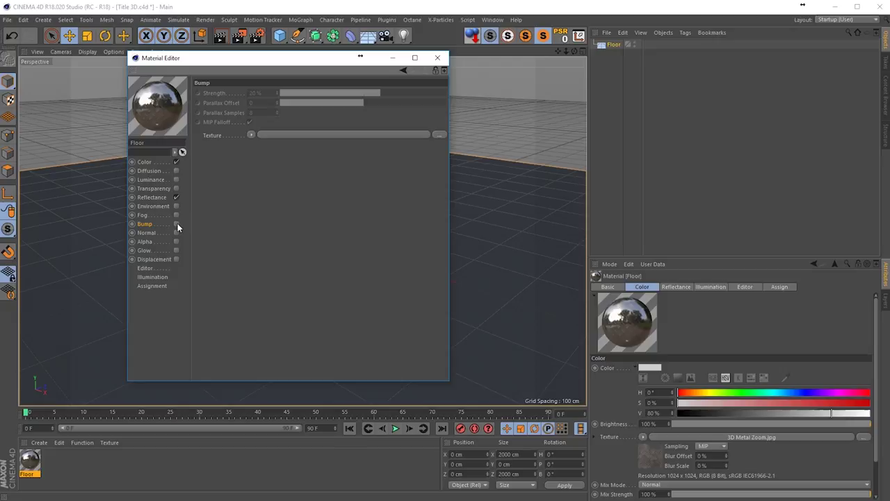
click(177, 223)
click(250, 134)
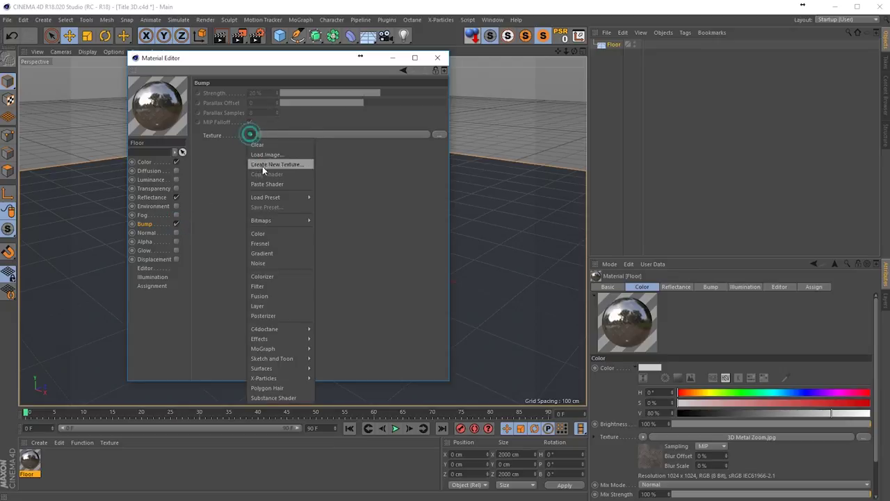
click(263, 184)
click(250, 134)
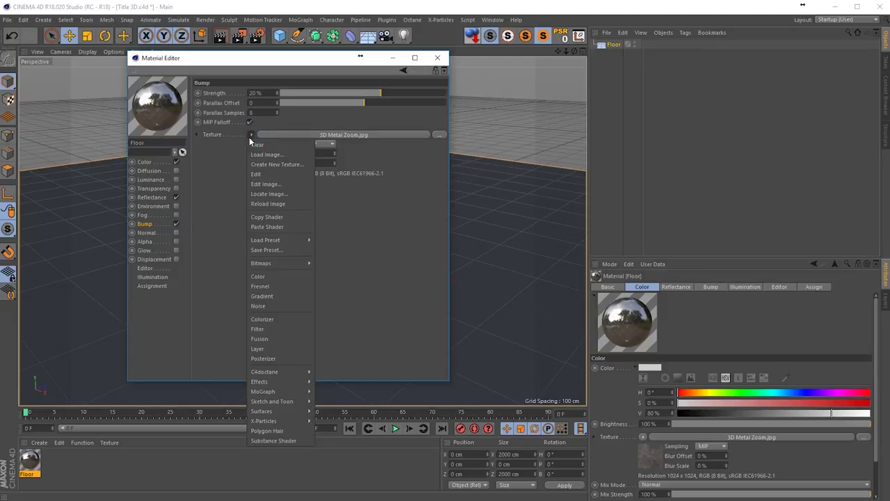
click(259, 328)
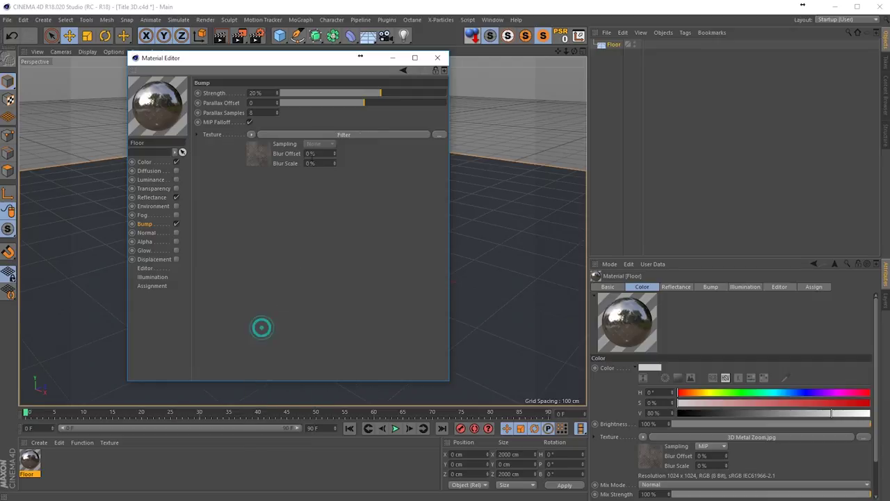
Set the bump texture's Filter shader to -100% saturation, -10% brightness and 51% contrast.
click(320, 135)
drag(310, 219, 232, 219)
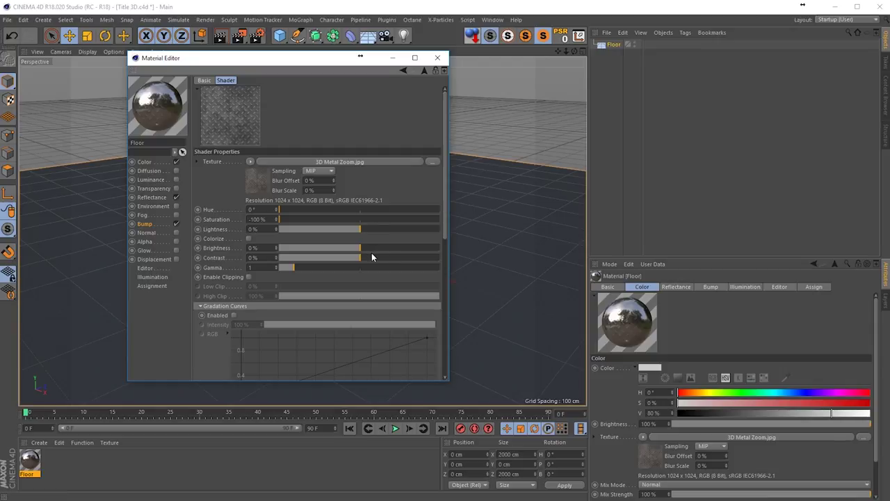
drag(371, 257, 353, 246)
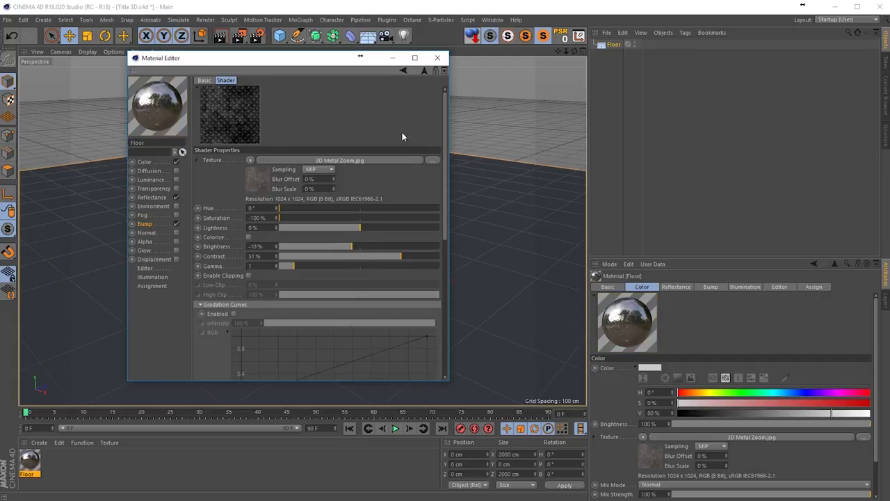
click(426, 72)
Apply the Floor material to the floor object and test-render the view.
drag(270, 58, 643, 102)
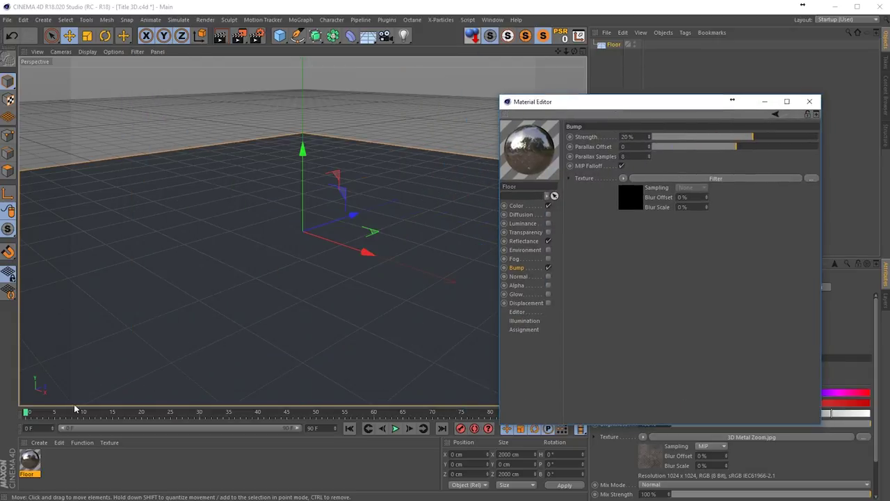
drag(29, 459, 280, 326)
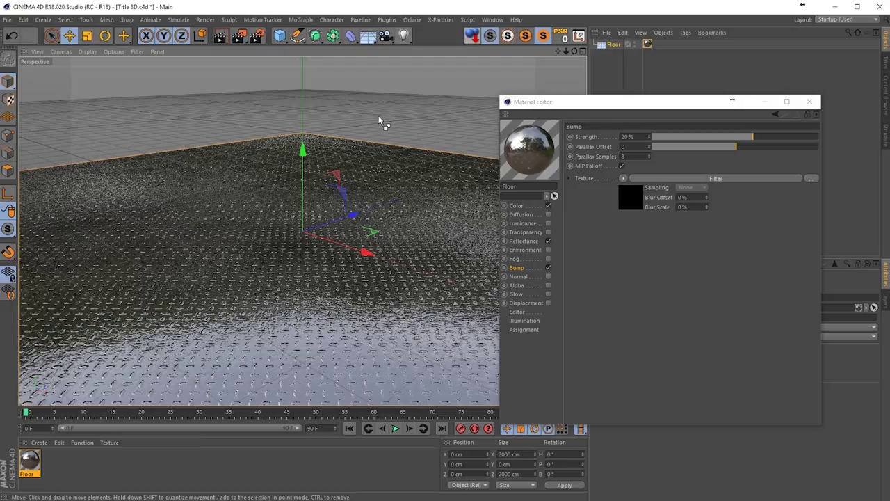
key(ctrl+r)
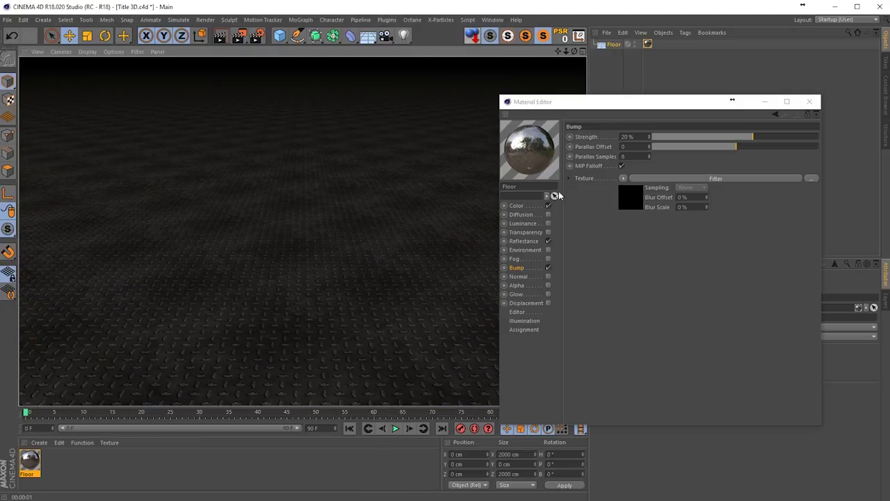
Set the Floor material's bump strength to 10% and its Beckmann layer to 9% roughness, 4% reflection strength and 0% specular strength.
click(562, 143)
key(ctrl+z)
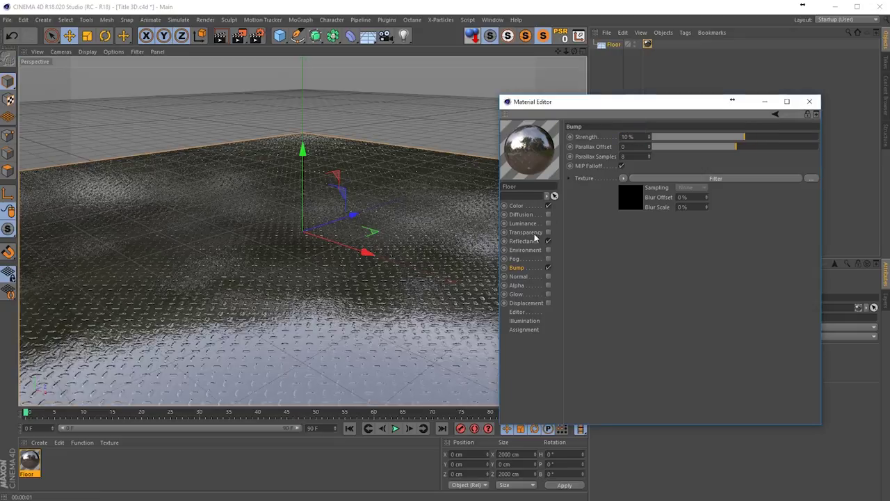
click(532, 241)
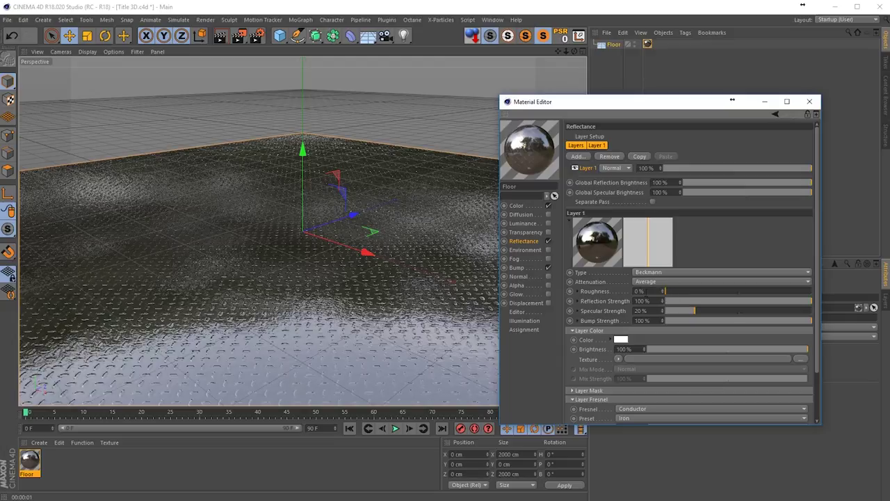
click(675, 290)
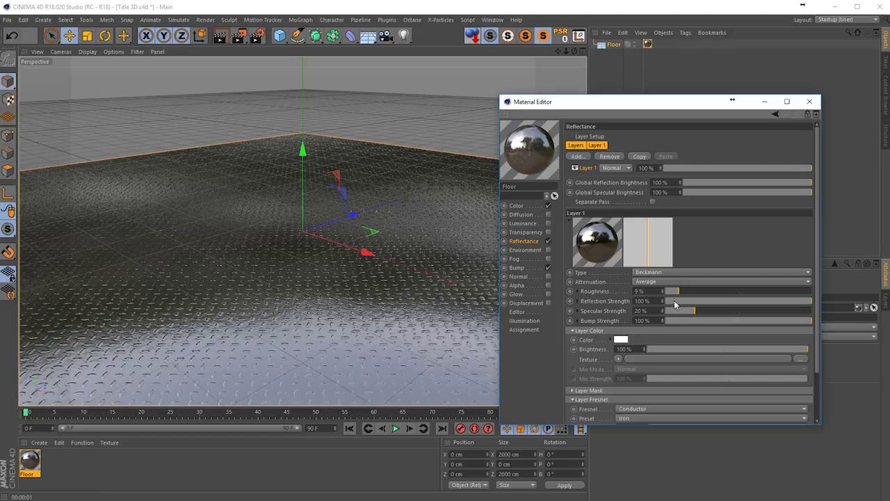
mouse_move(678, 300)
mouse_down()
mouse_move(667, 301)
mouse_move(670, 314)
mouse_up()
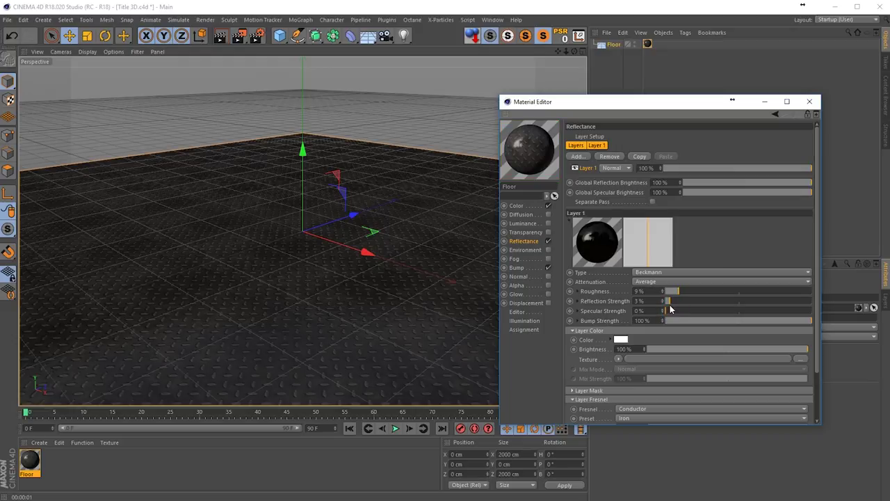
drag(671, 308, 672, 308)
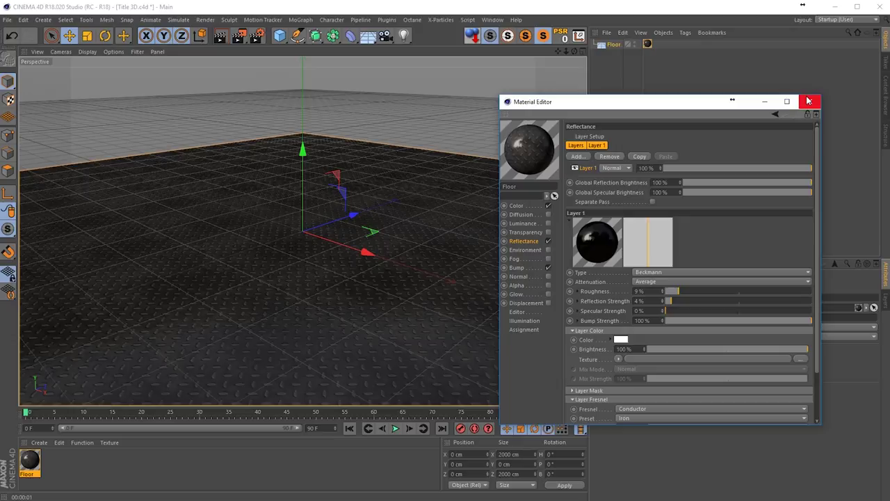
click(808, 102)
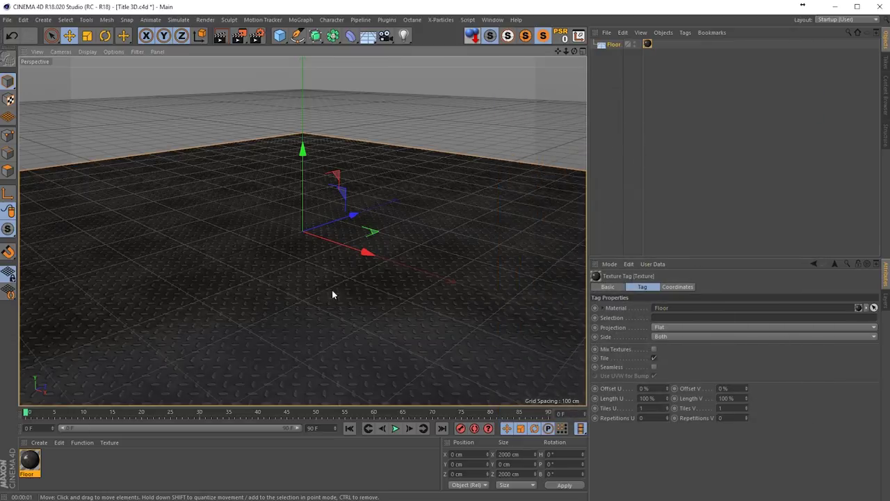
Add a Physical Sky to the scene and test-render the view.
drag(369, 45, 419, 70)
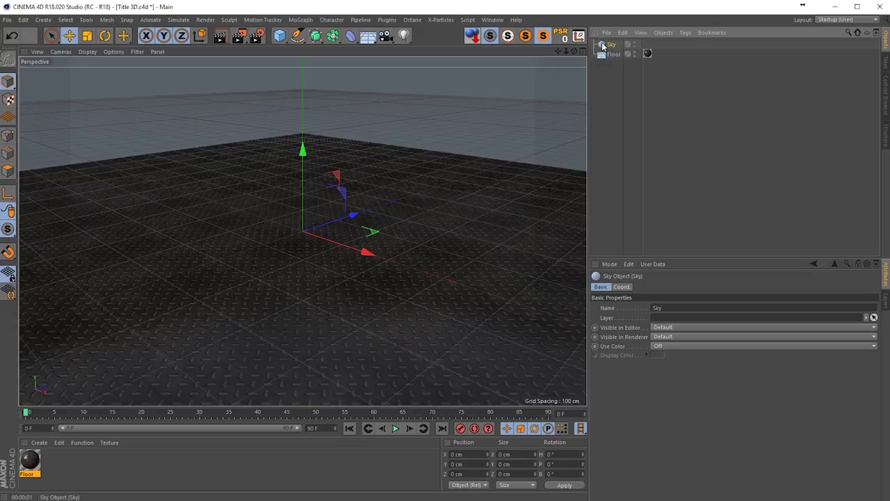
key(ctrl+z)
drag(368, 39, 480, 51)
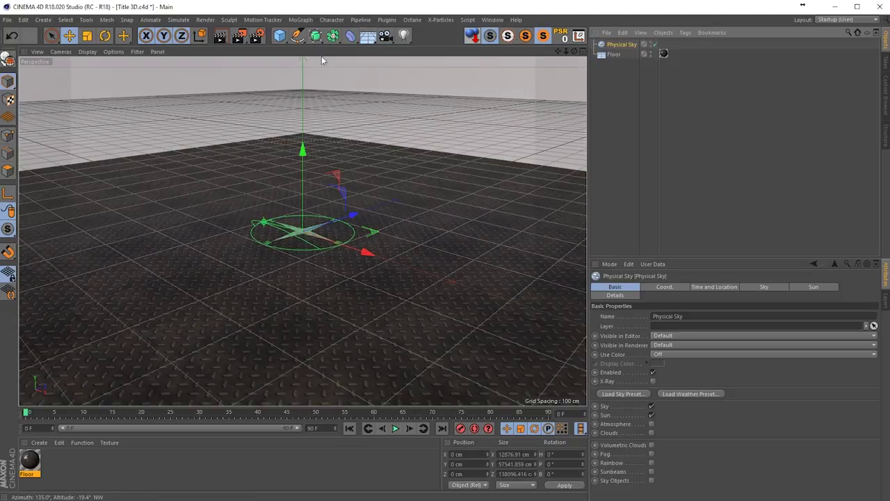
click(218, 39)
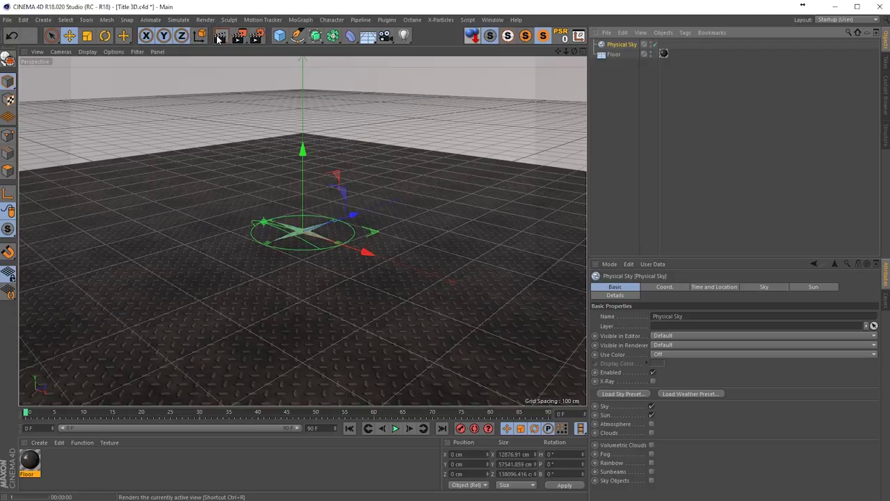
Switch the renderer to Physical in the render settings.
click(256, 39)
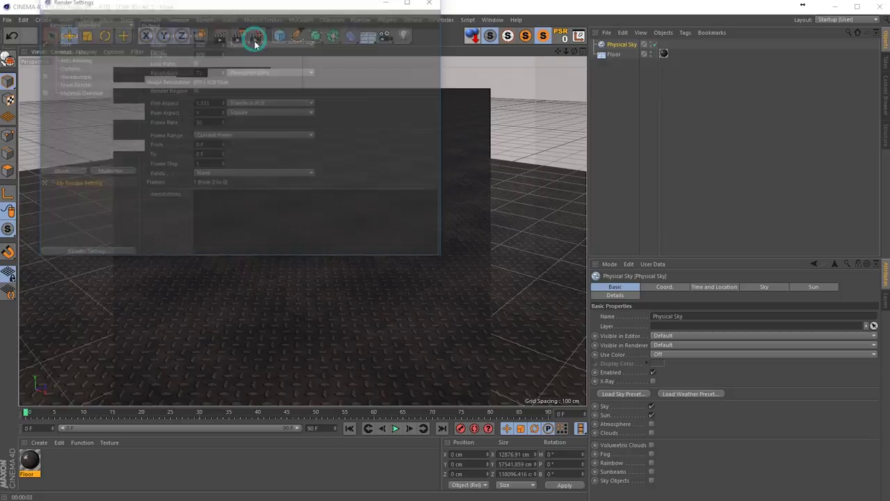
click(89, 25)
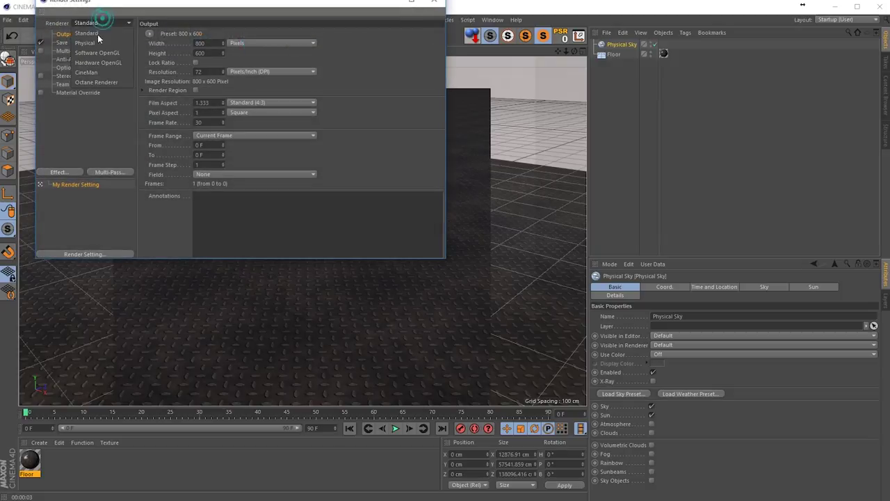
click(96, 38)
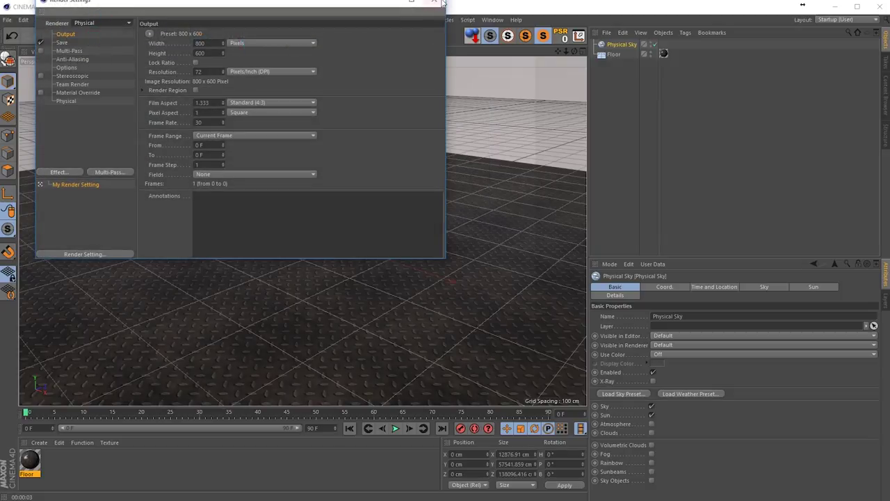
Set the render output size to 1280 x 720 pixels and test-render the view.
double_click(209, 43)
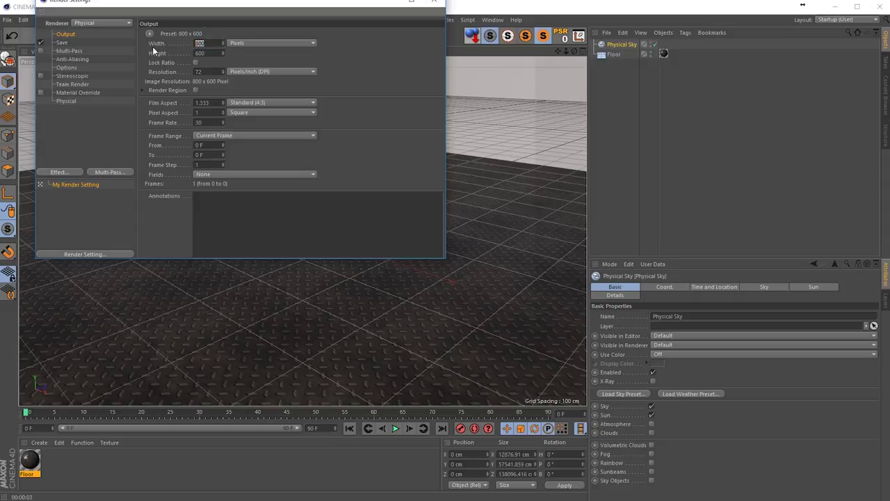
text(1270)
double_click(200, 53)
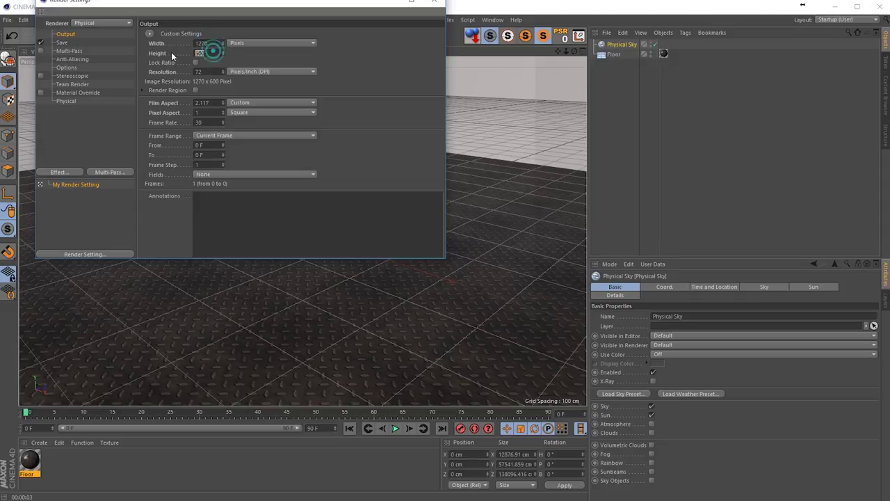
text(720)
click(289, 54)
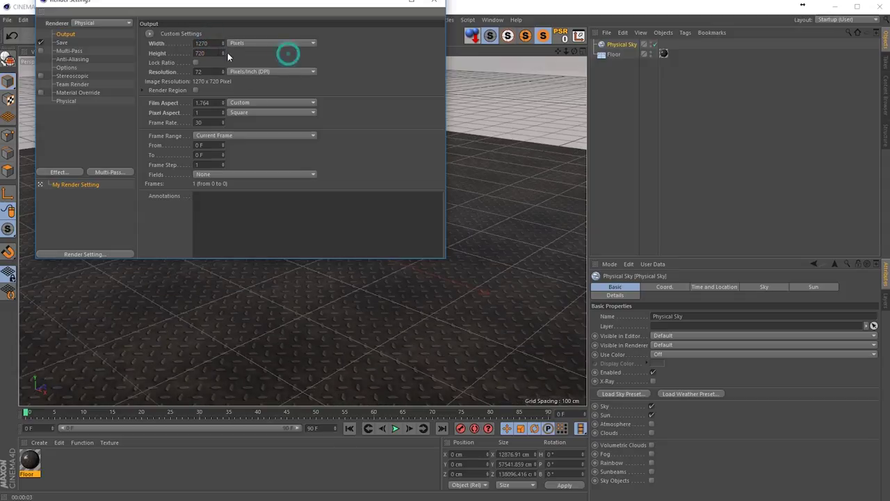
key(BackSpace)
text(80)
click(248, 59)
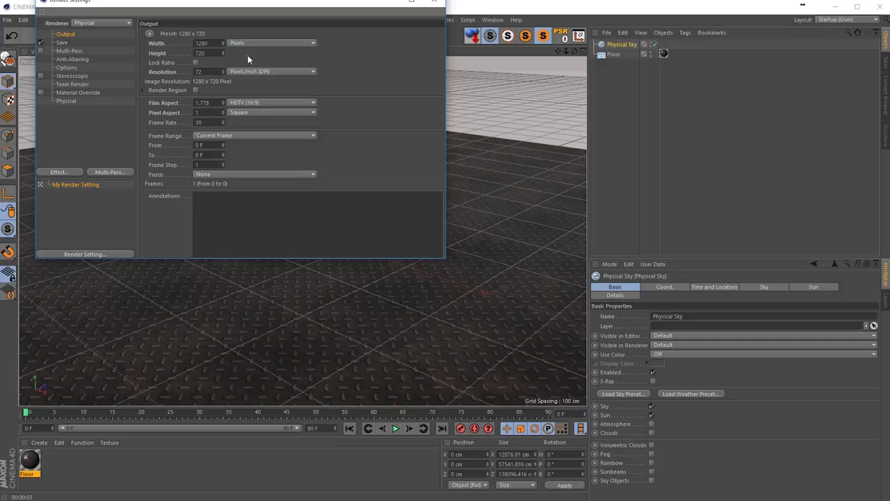
click(210, 52)
click(434, 1)
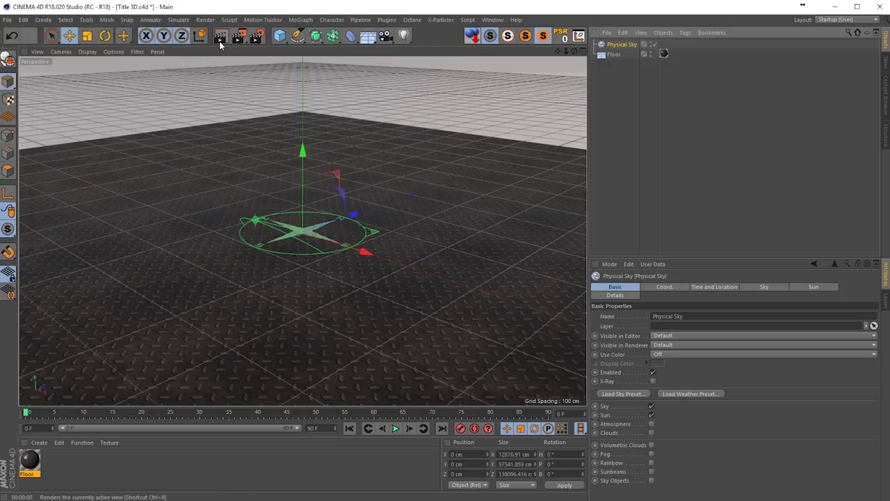
click(219, 41)
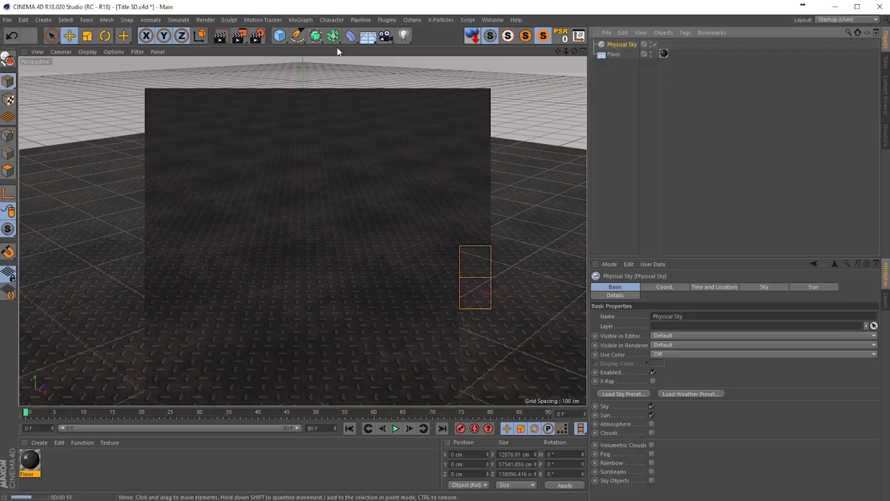
Add a MoText object reading "TOLERATED" with its alignment set to Middle.
click(297, 22)
click(315, 175)
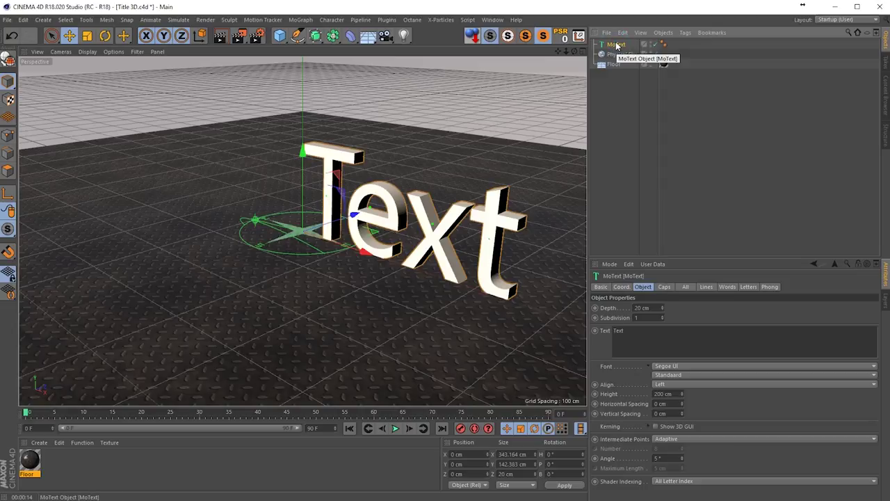
click(671, 385)
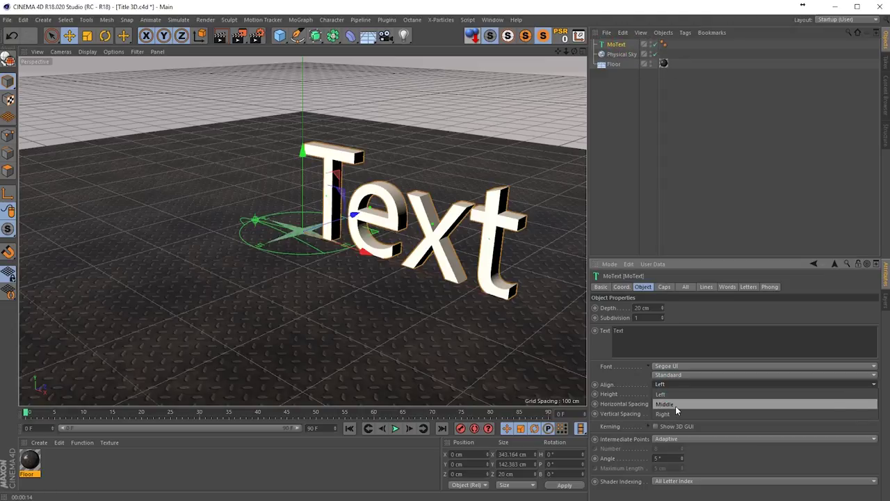
click(675, 404)
click(656, 335)
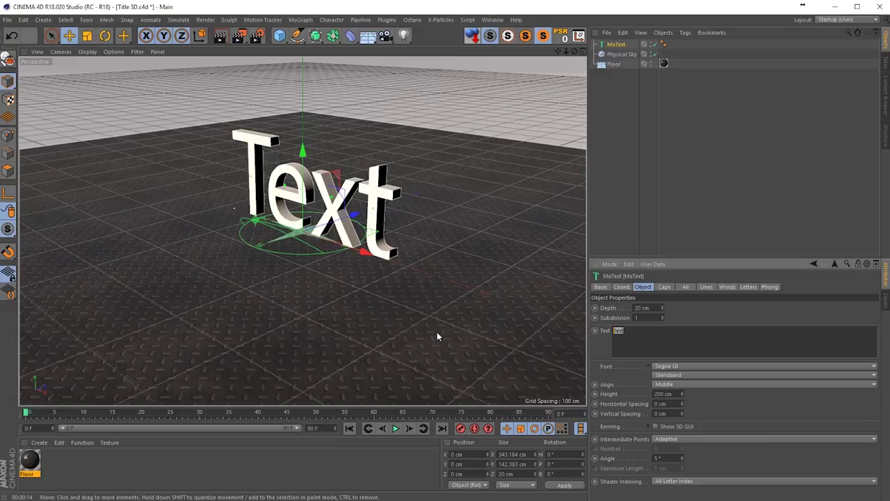
text(TOLERATED)
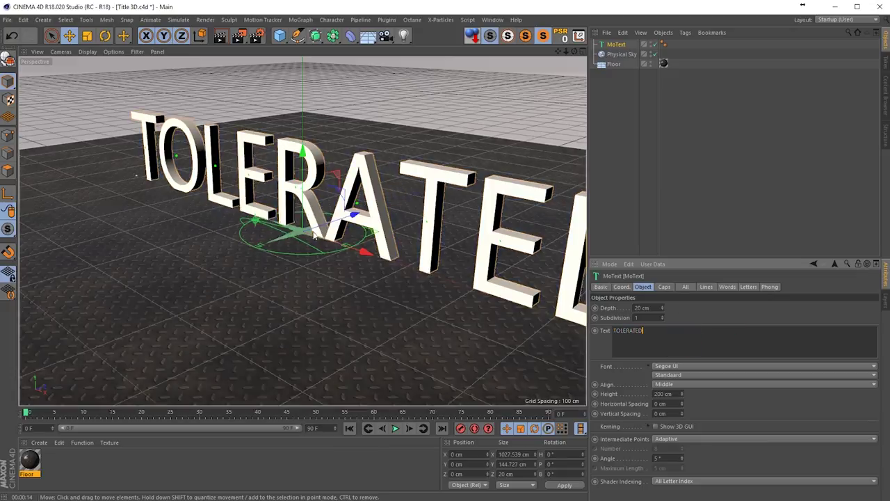
Lay the text flat with a pitch of -90° and drop it onto the floor at Y 20 cm.
click(105, 35)
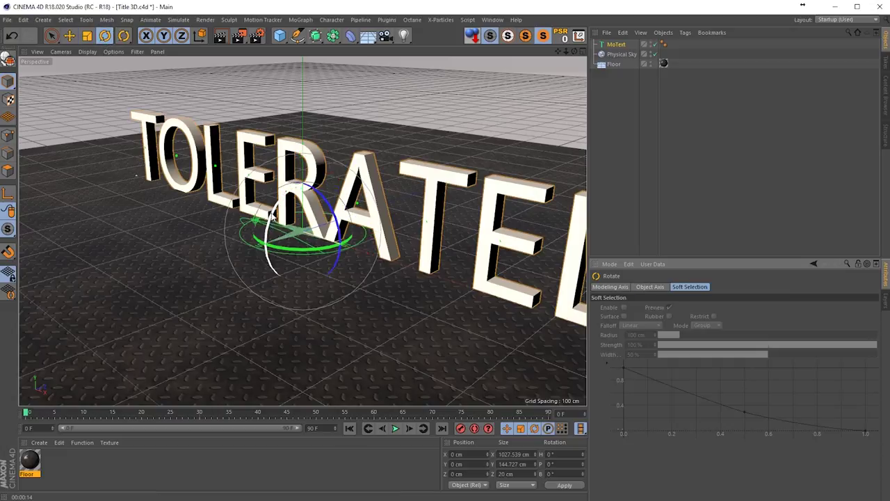
drag(272, 215, 306, 186)
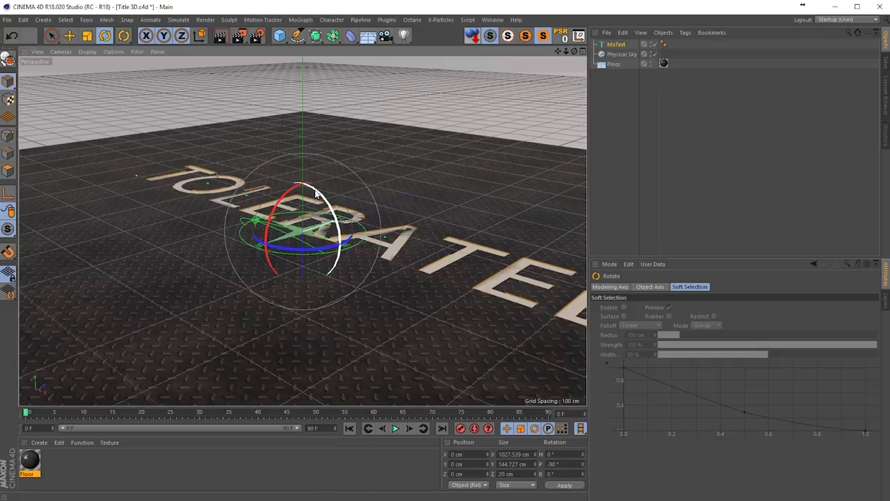
click(69, 36)
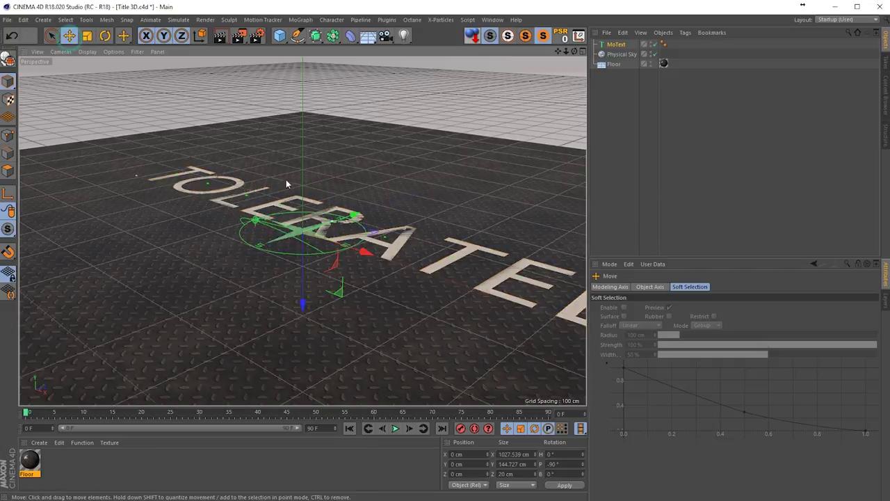
click(473, 37)
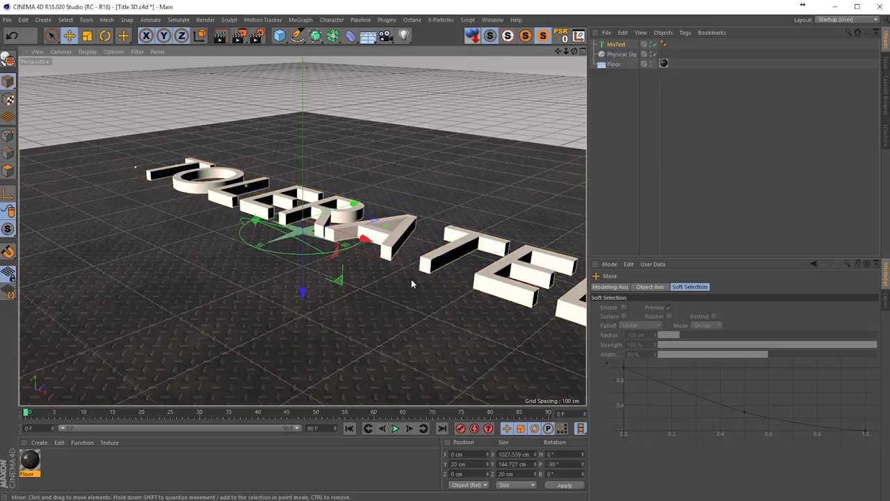
Set the text's depth to 40 cm and raise it to Y 40 cm to rest on the floor.
alt+drag(351, 228, 348, 278)
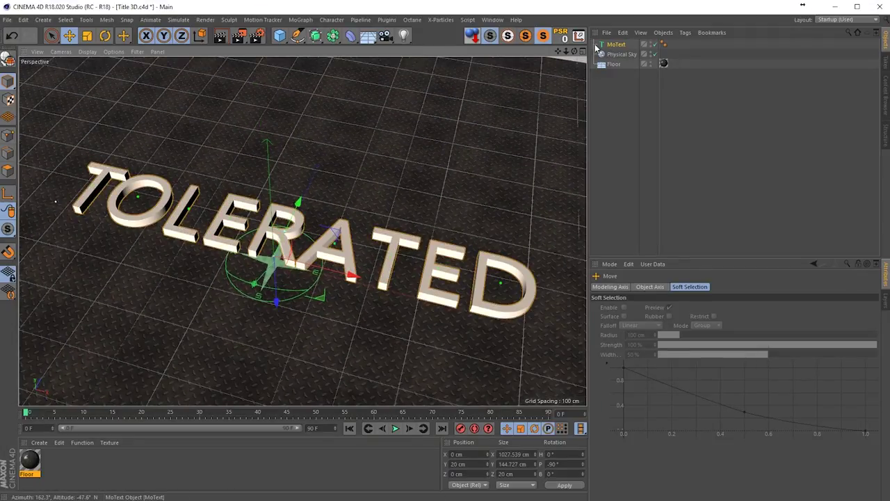
click(602, 44)
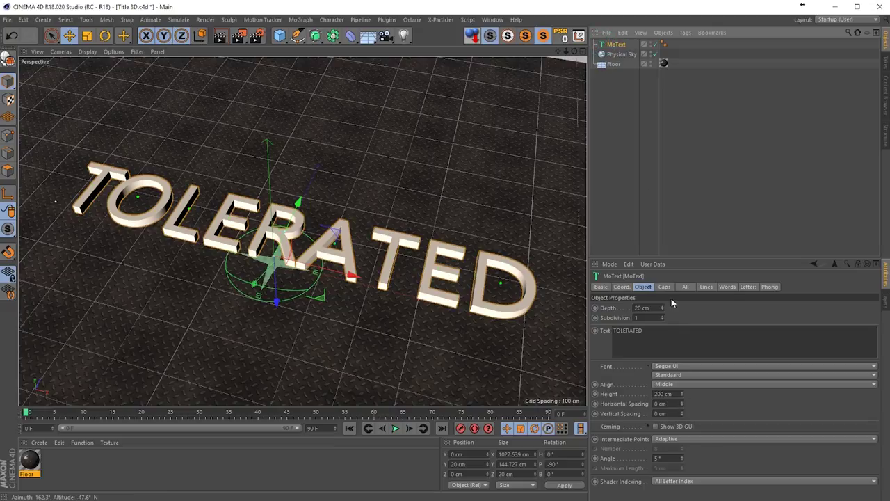
drag(662, 308, 662, 299)
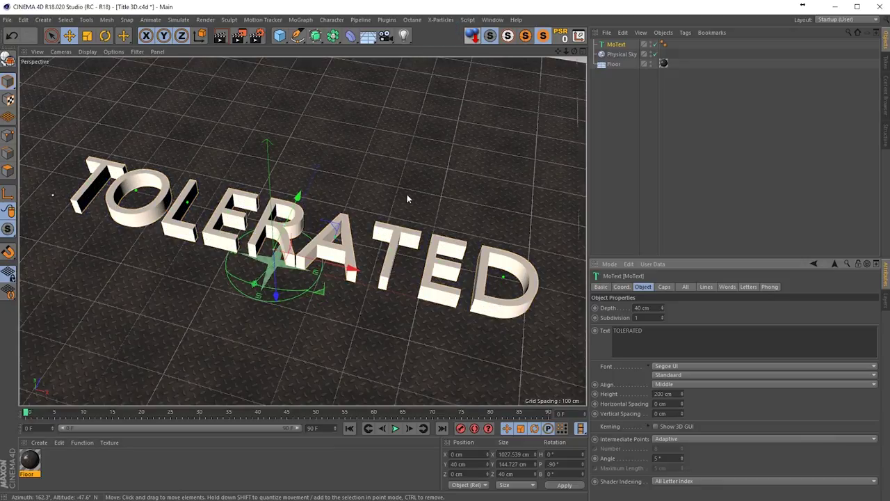
drag(436, 259, 348, 294)
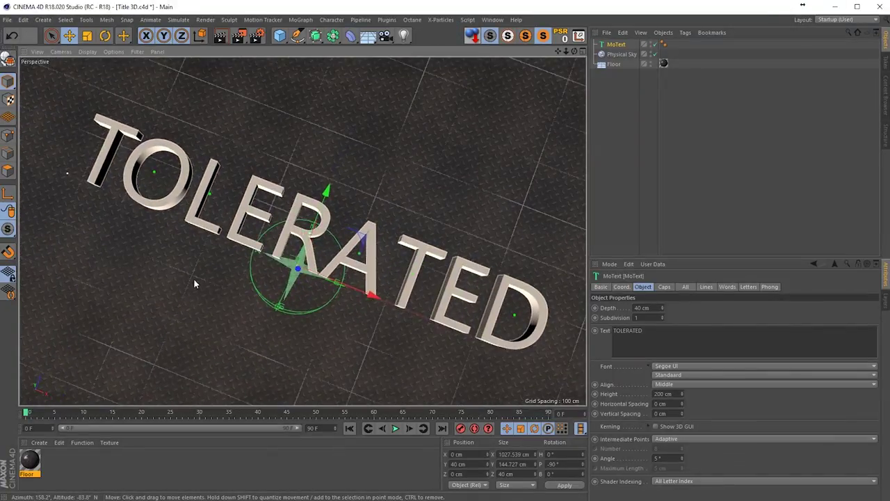
Change the title text's font to Lato Black.
click(665, 366)
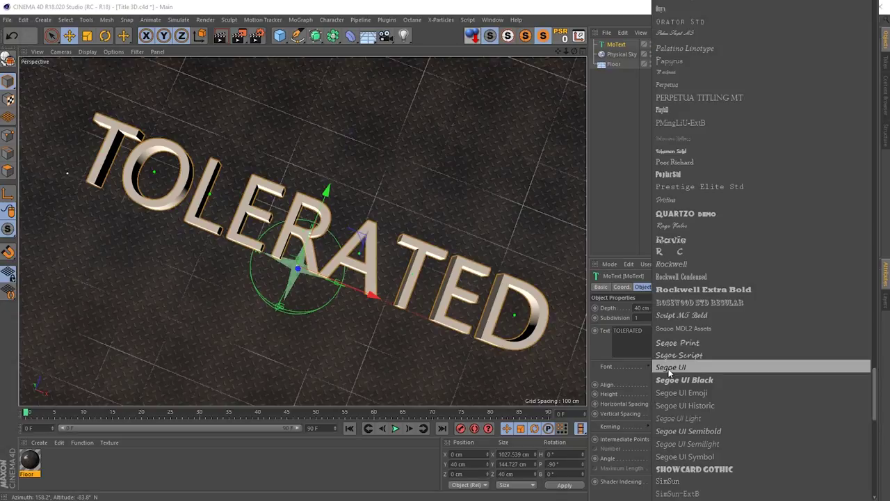
scroll(671, 371, down, 10)
scroll(675, 373, down, 10)
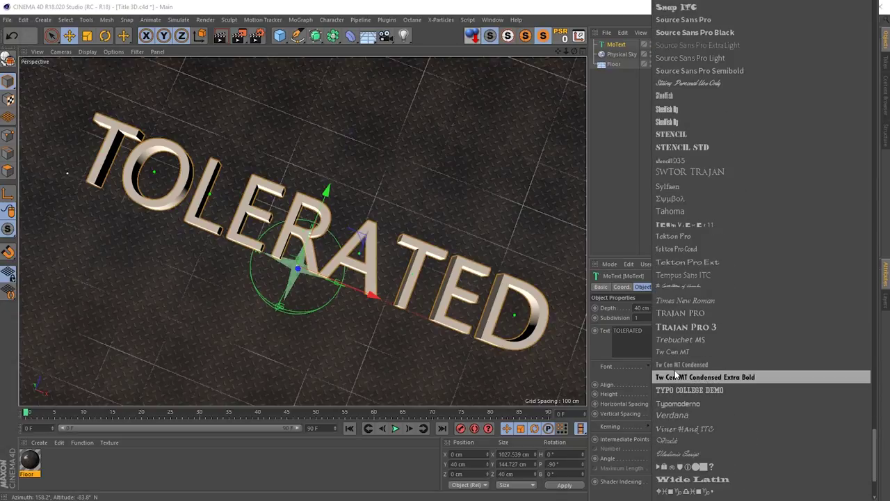
scroll(674, 372, up, 10)
scroll(675, 372, up, 20)
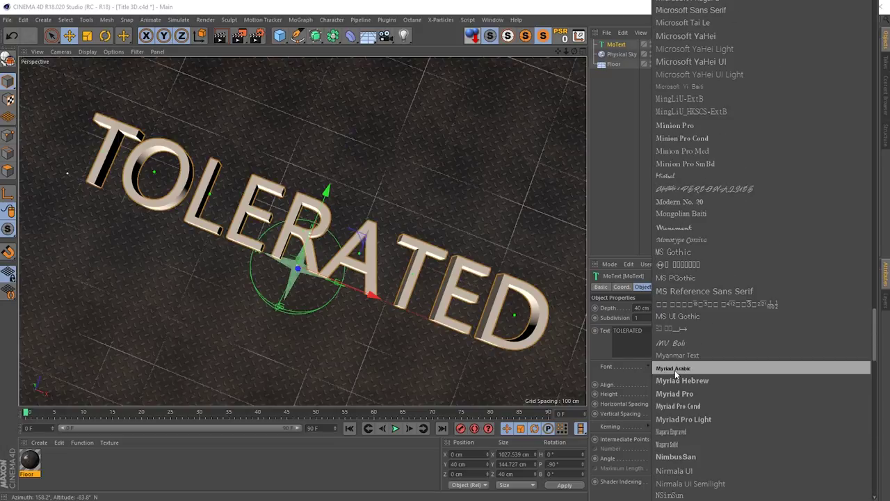
scroll(674, 374, down, 20)
scroll(674, 373, up, 15)
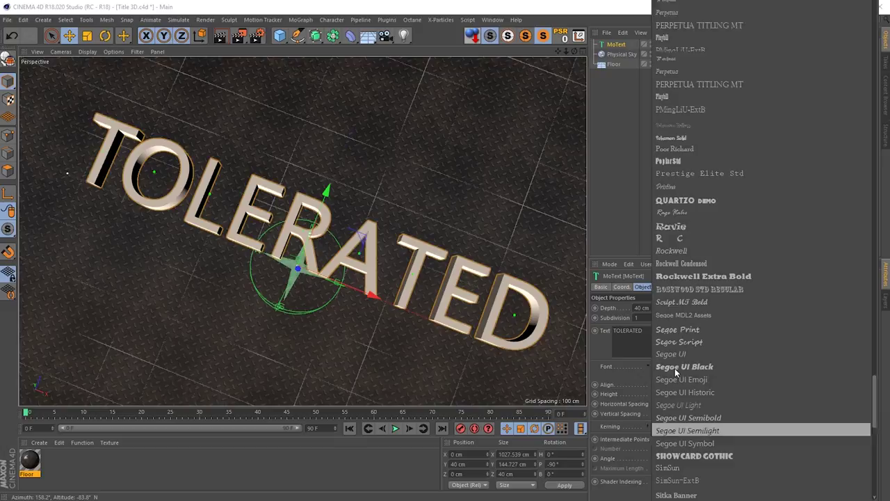
scroll(674, 373, up, 15)
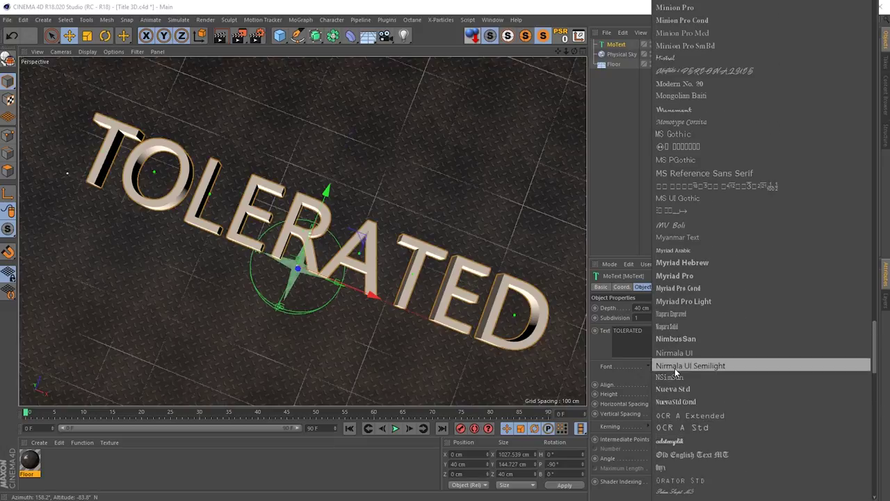
scroll(674, 373, up, 1)
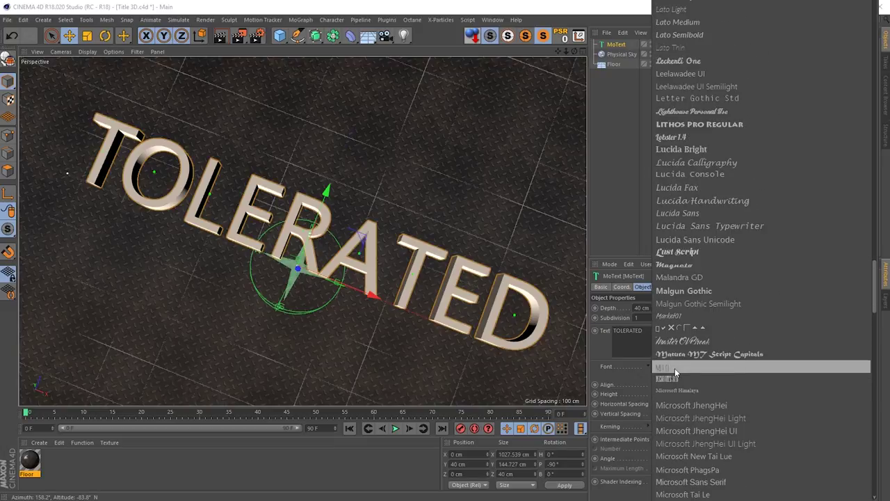
scroll(691, 157, up, 4)
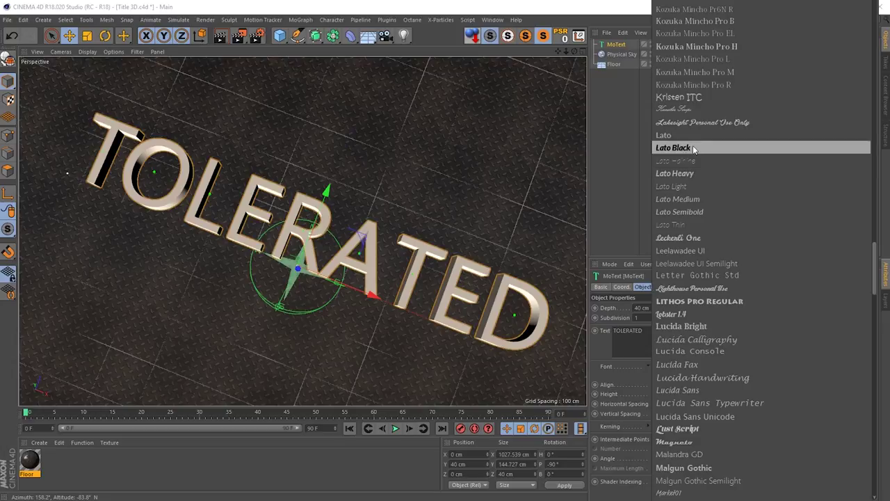
click(692, 148)
Set both the start and end caps of the text to Fillet Cap.
drag(361, 280, 401, 234)
scroll(402, 233, up, 5)
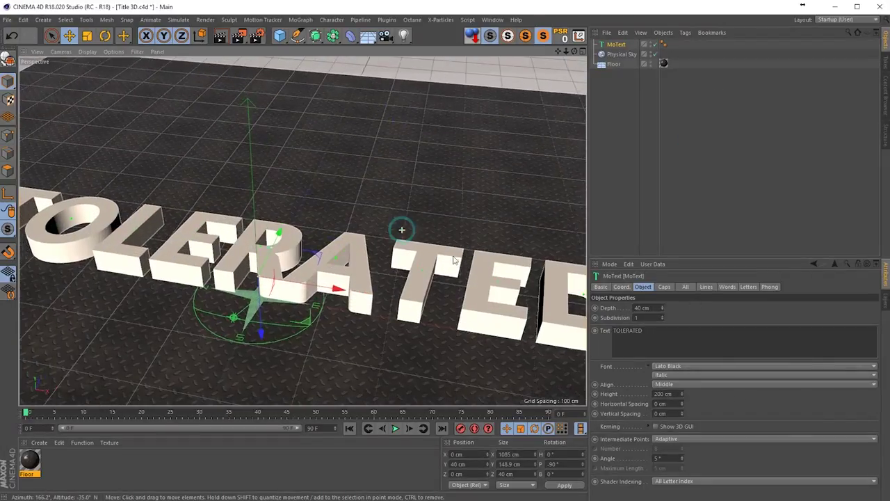
click(661, 287)
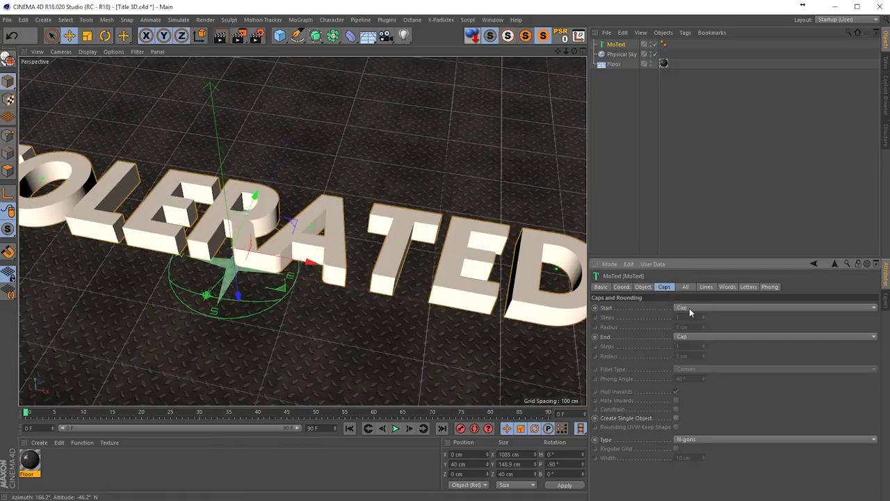
click(689, 308)
click(692, 346)
click(694, 337)
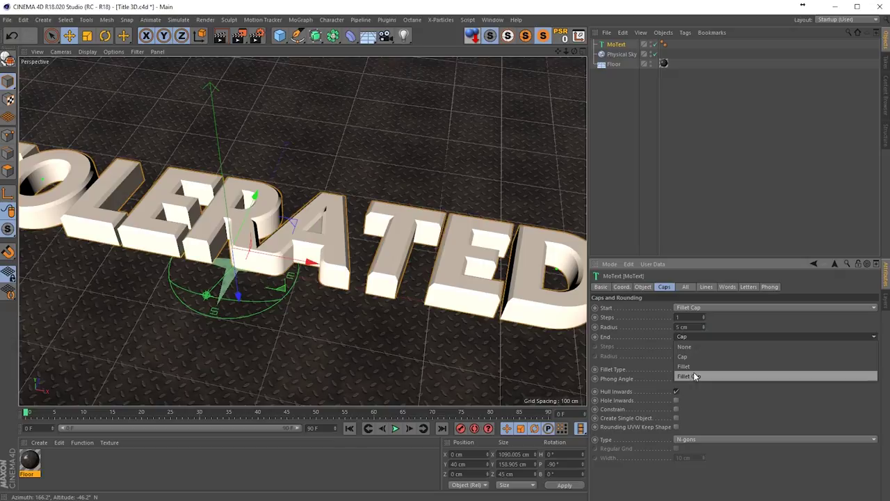
click(695, 377)
Set the fillet radius of the text's start and end caps to 3 cm.
scroll(430, 310, up, 5)
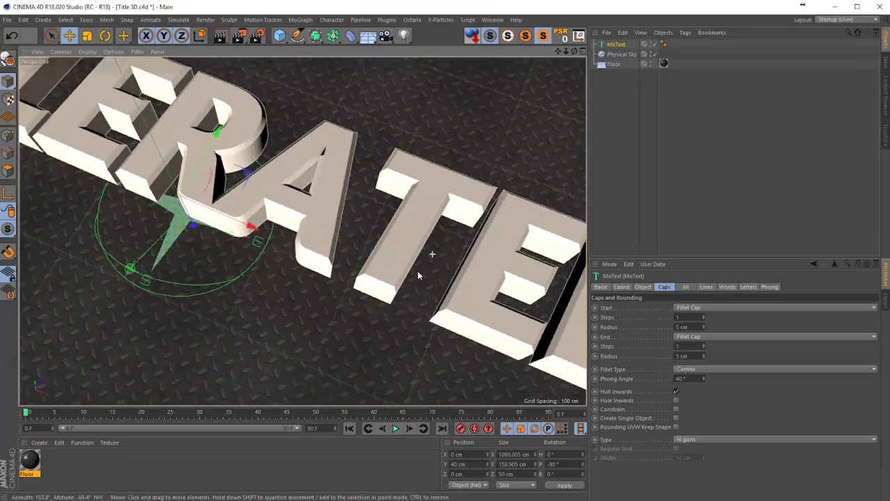
drag(417, 275, 352, 253)
double_click(678, 327)
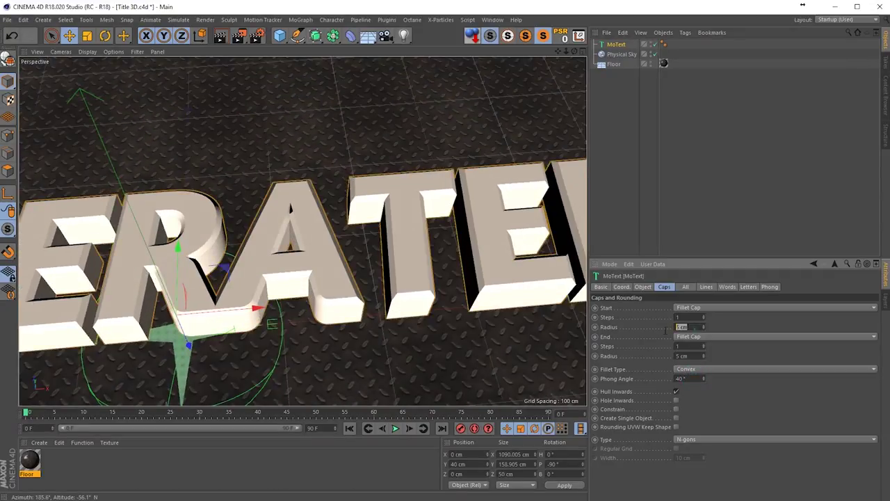
text(3)
key(Return)
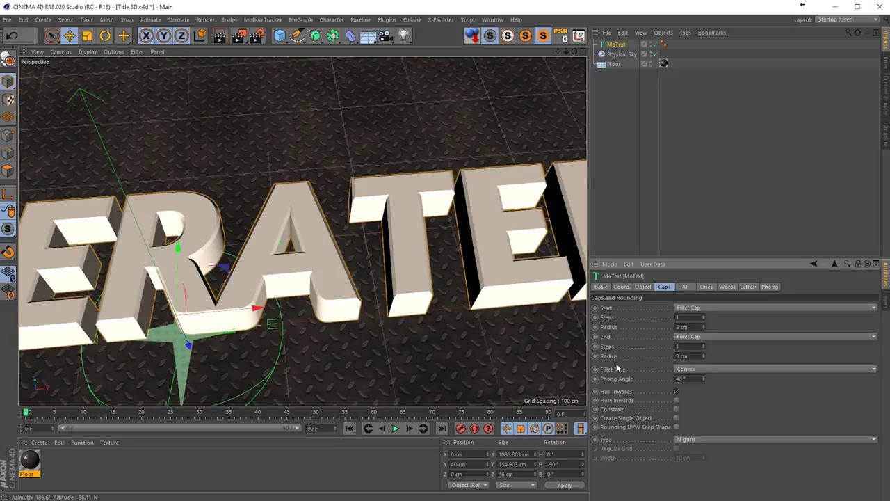
Preview-render the lettering up close in the viewport to check its filleted edges.
drag(428, 241, 189, 224)
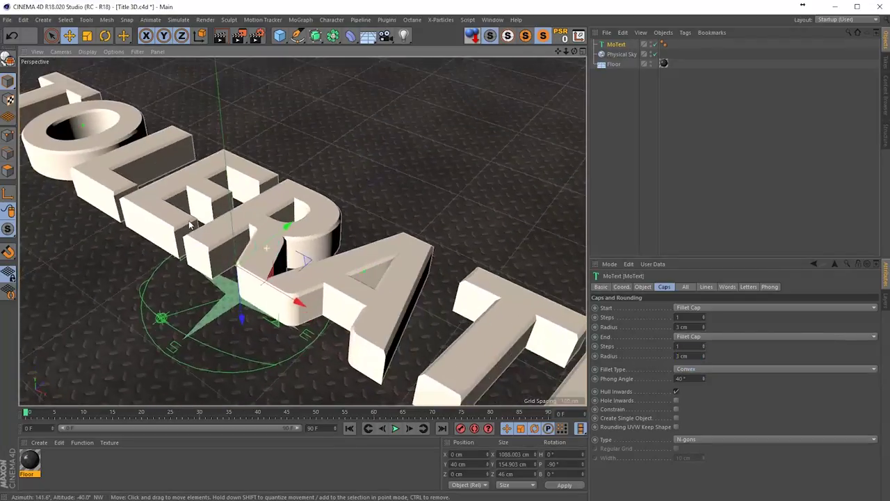
mouse_move(403, 272)
mouse_down()
mouse_move(378, 234)
mouse_move(389, 226)
mouse_move(366, 304)
mouse_up()
key(alt+r)
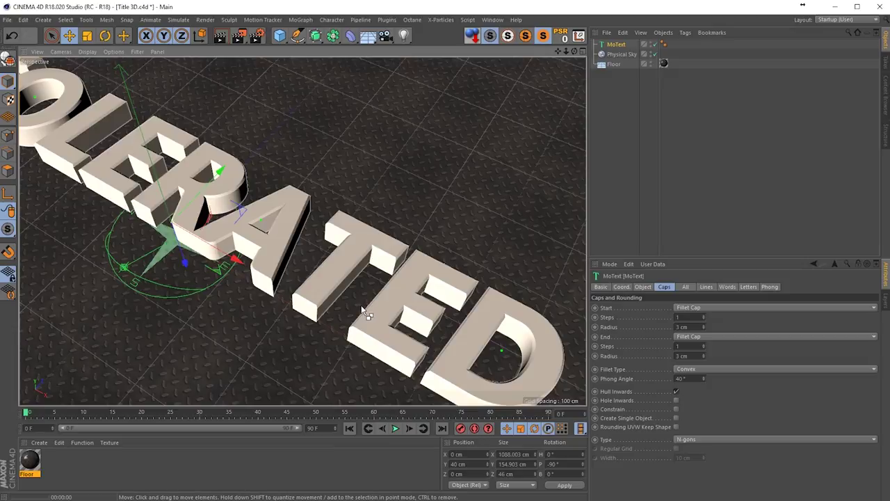
mouse_move(367, 315)
mouse_down()
mouse_move(225, 298)
mouse_move(312, 178)
mouse_move(327, 278)
mouse_move(311, 243)
mouse_move(407, 246)
mouse_move(340, 288)
mouse_move(339, 265)
mouse_up()
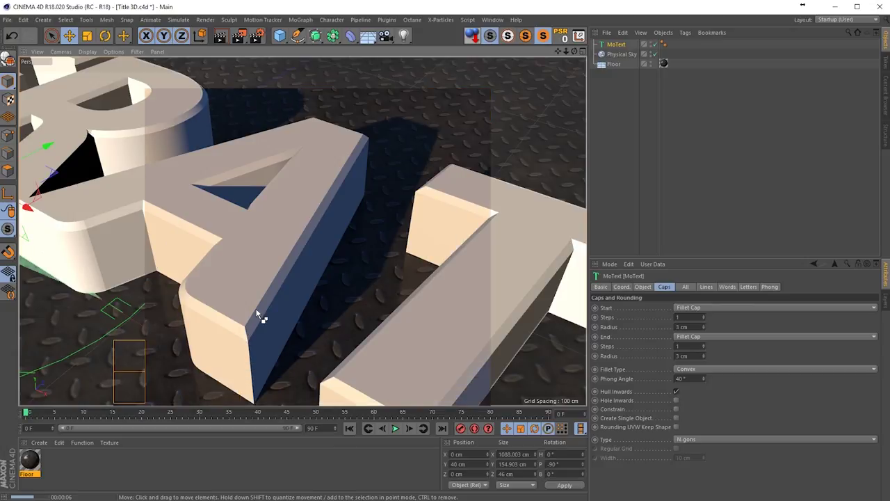
Add a Connect object, nest the MoText inside it and inspect the joined letters.
click(600, 45)
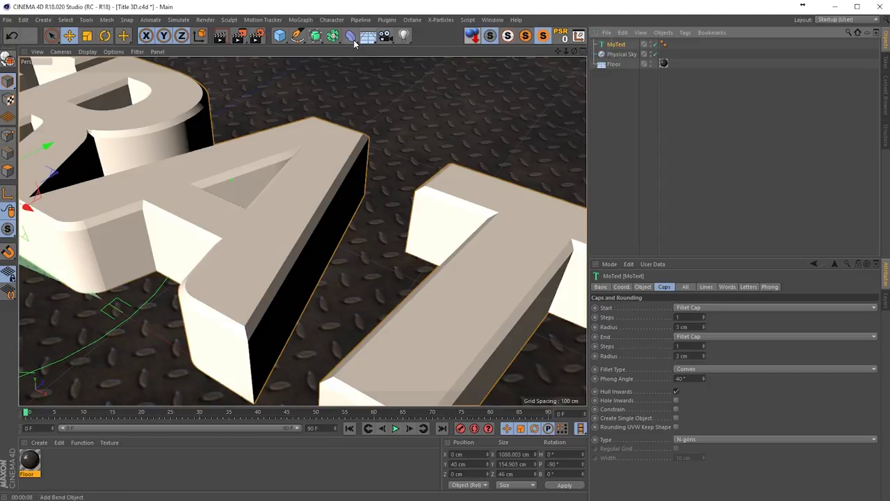
click(332, 35)
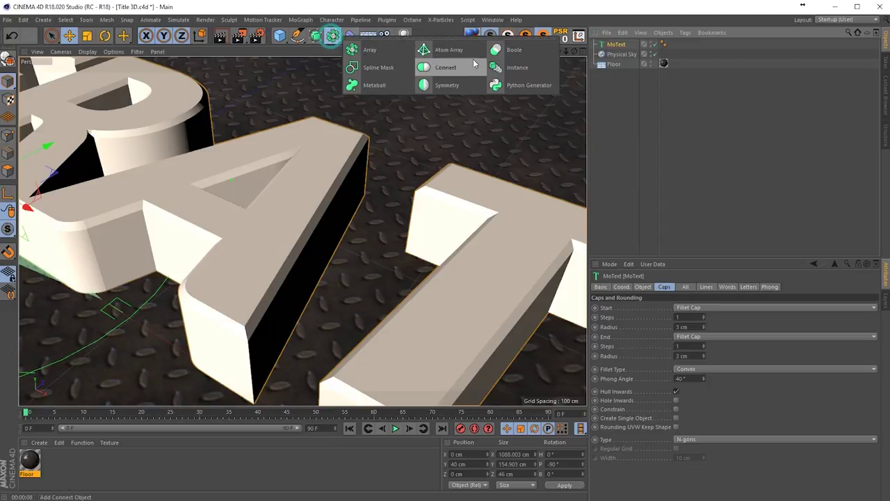
click(445, 67)
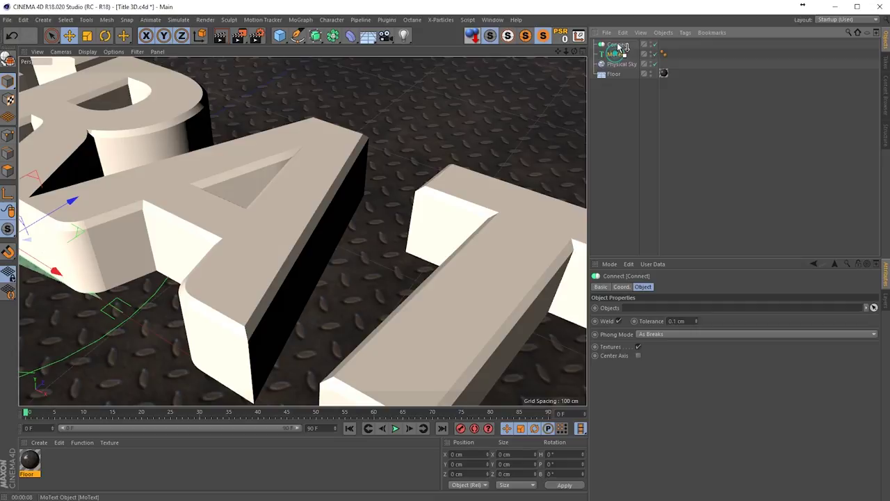
drag(615, 54, 618, 46)
drag(410, 178, 311, 181)
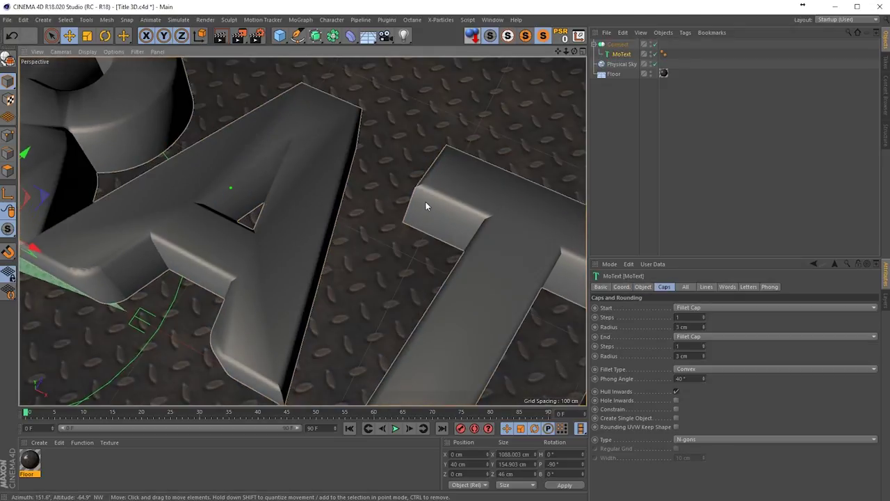
drag(364, 197, 581, 61)
Group the Connect object under a new null and expand the null's hierarchy.
click(618, 43)
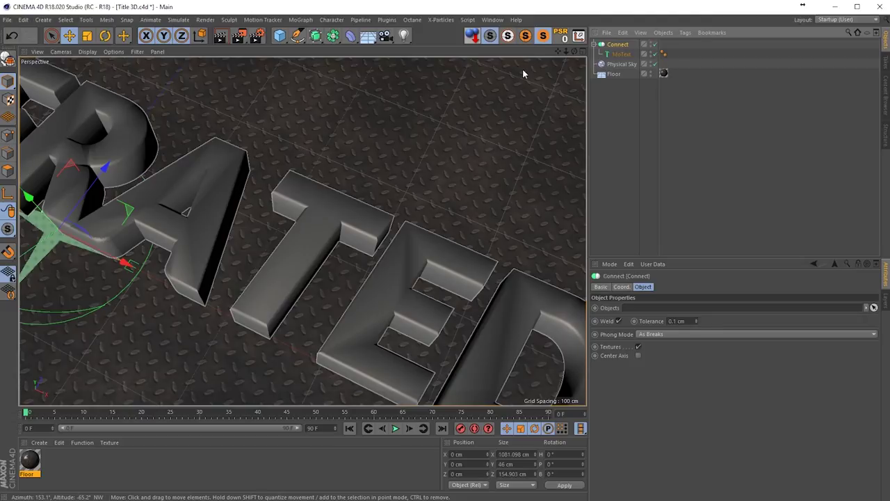
key(c)
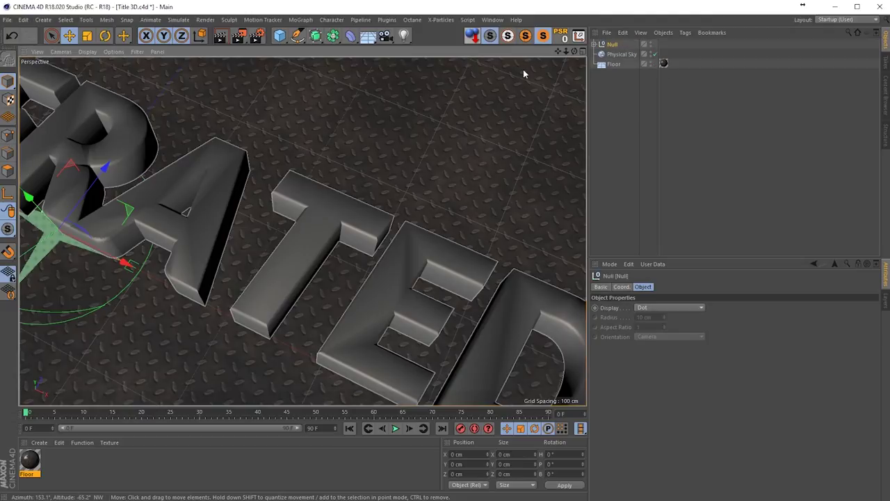
click(595, 43)
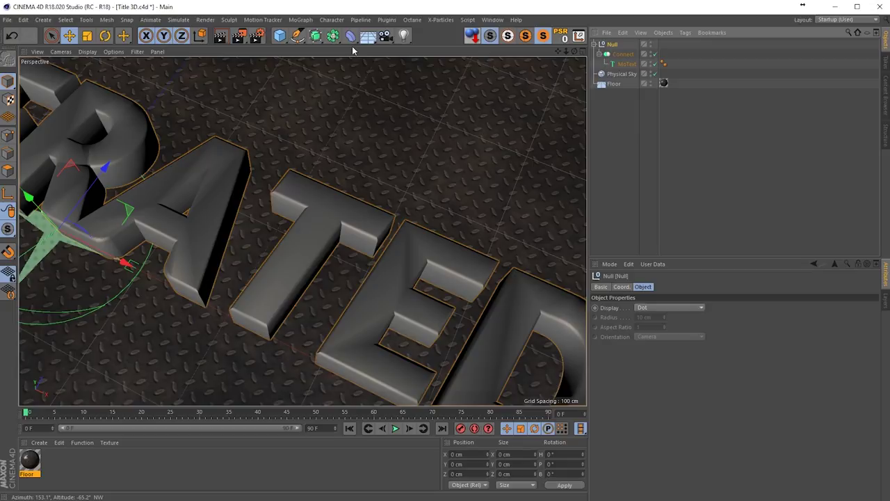
Add a Bevel deformer inside the null above Connect, with Use Angle enabled and an offset of 0.2 cm.
click(352, 37)
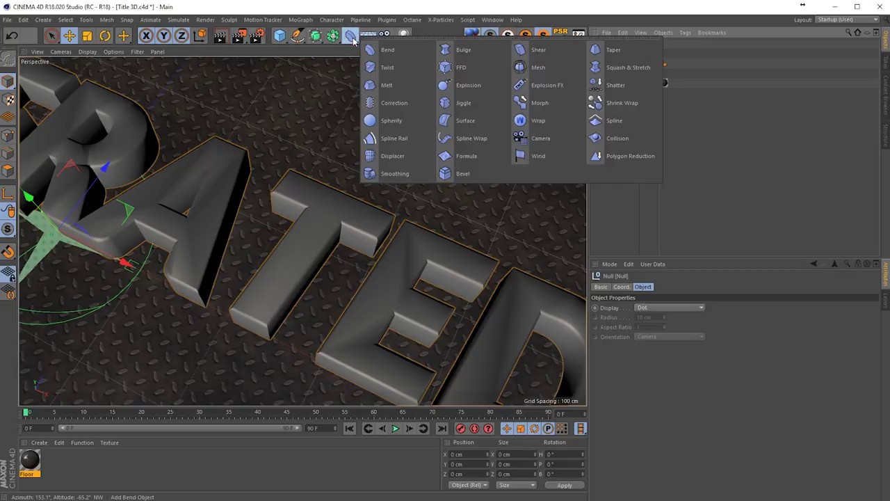
click(456, 177)
drag(616, 55, 611, 54)
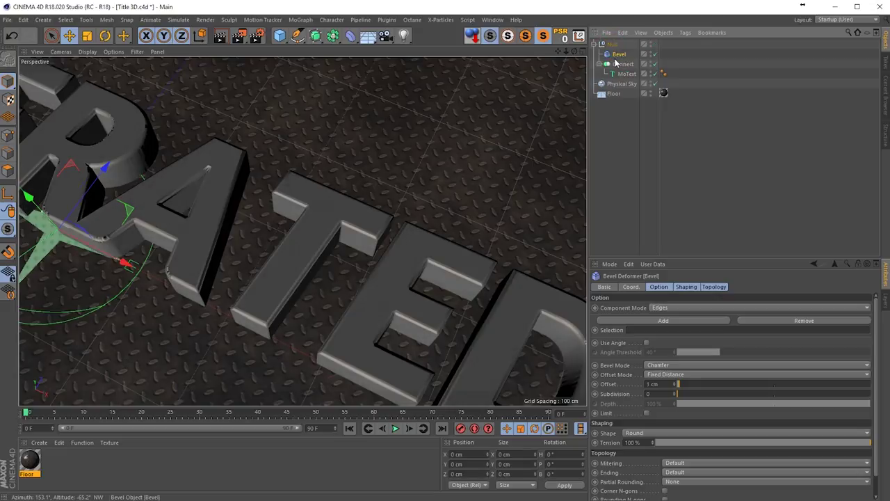
click(645, 342)
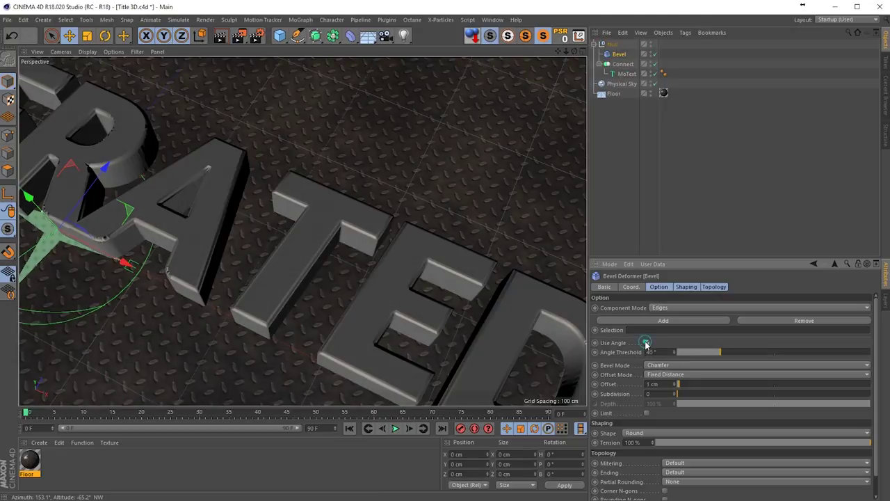
text(0.2)
key(Return)
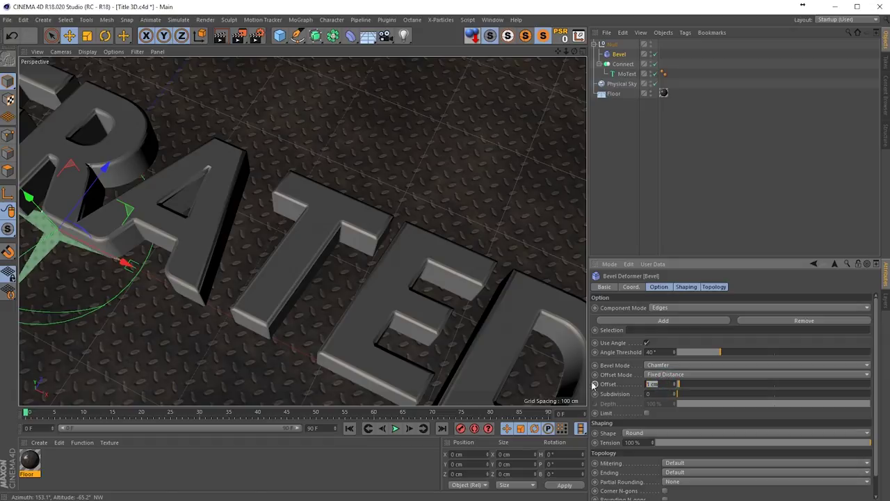
Inspect the beveled letter edges up close and preview-render them in the viewport.
scroll(310, 262, up, 10)
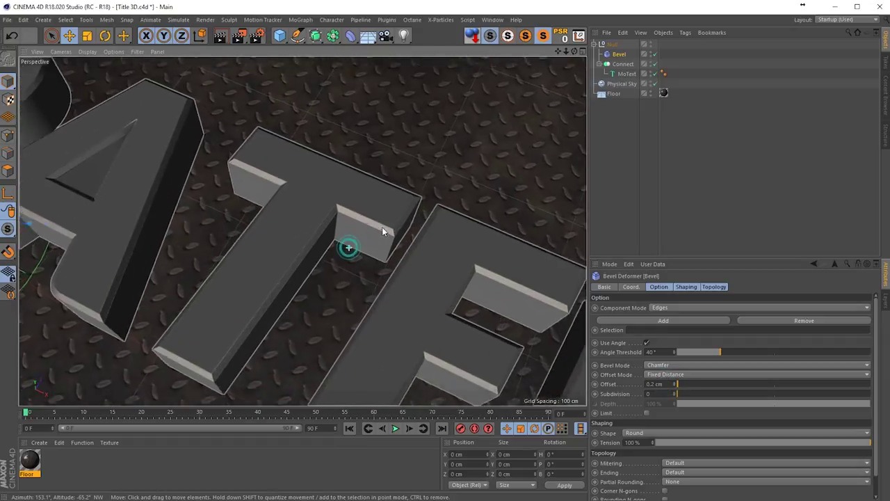
scroll(356, 181, up, 2)
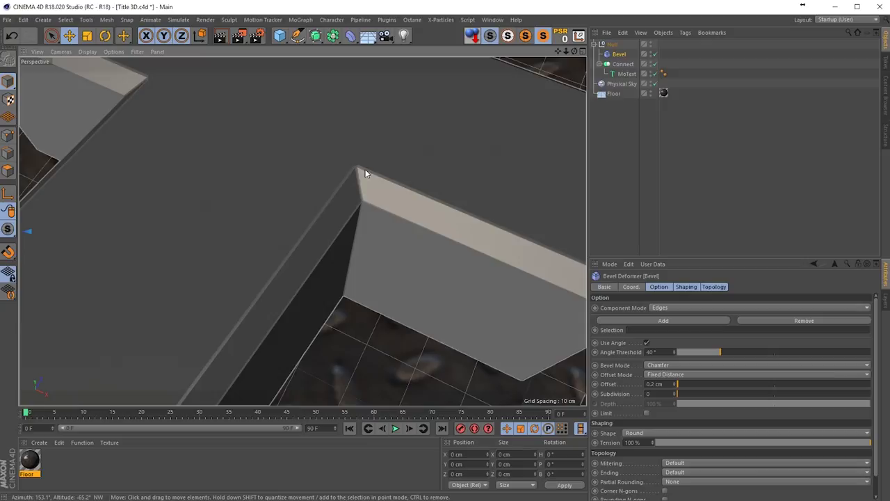
drag(311, 281, 343, 230)
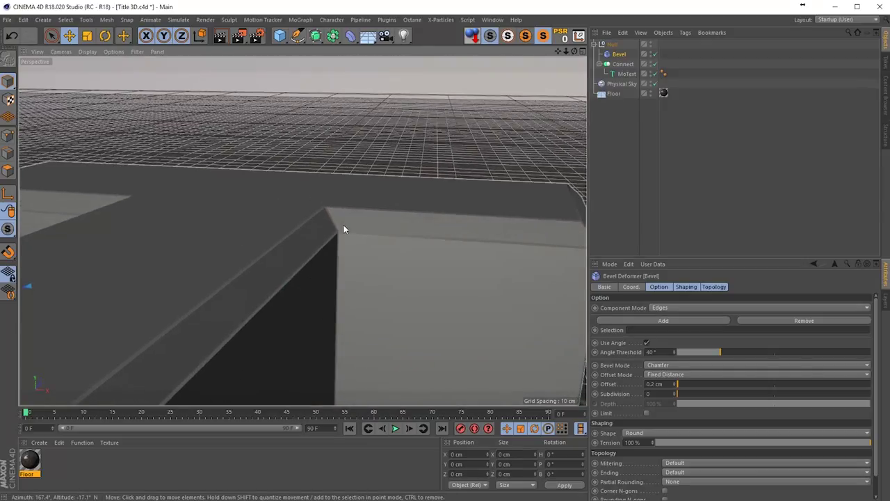
scroll(341, 229, down, 6)
drag(264, 306, 248, 326)
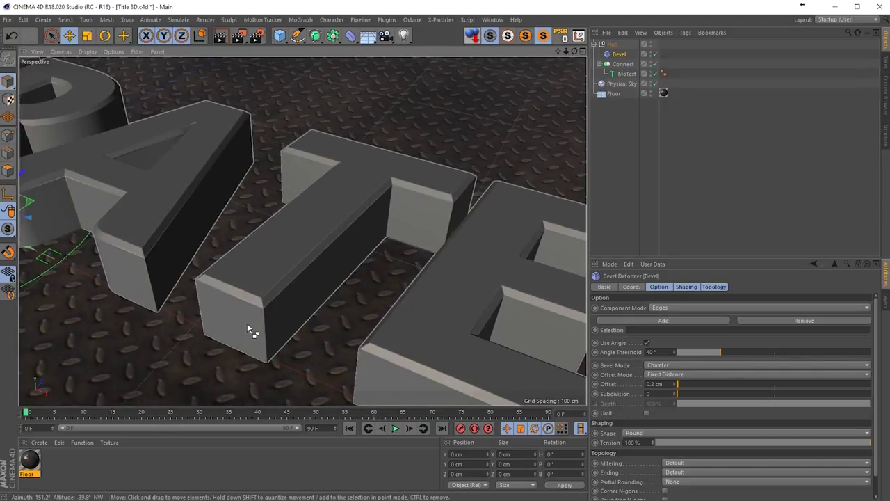
key(ctrl+r)
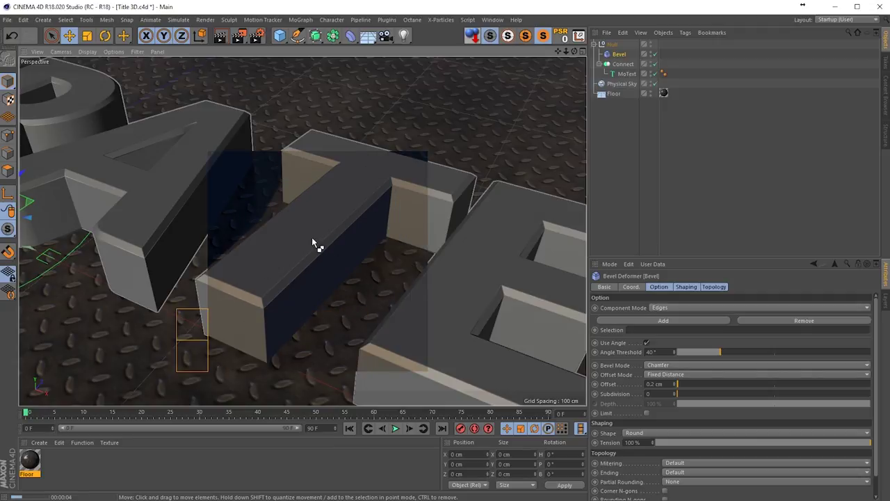
Create a new material named "Metal Reflect Text" and open its Color channel settings.
click(39, 443)
click(63, 363)
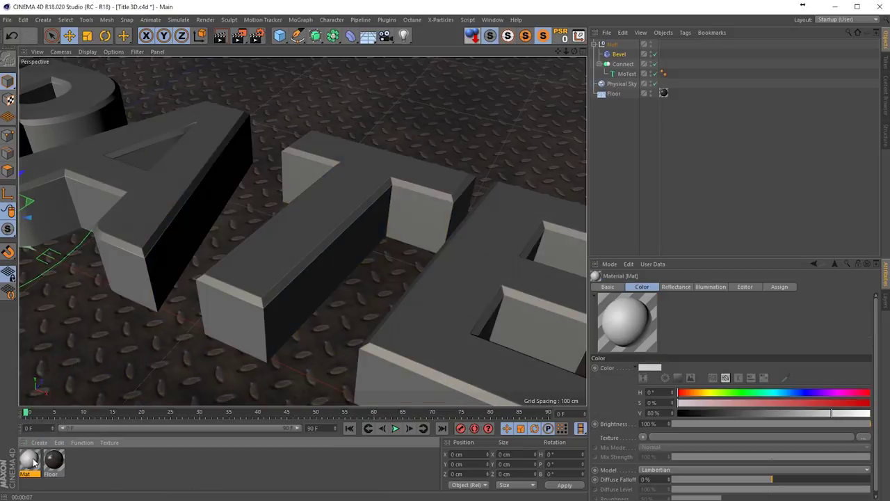
double_click(31, 460)
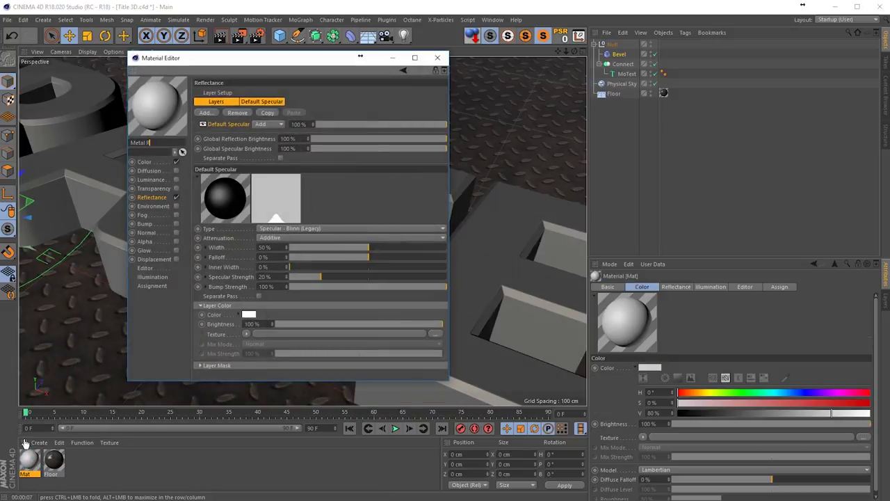
text(t Tex)
key(Return)
click(144, 161)
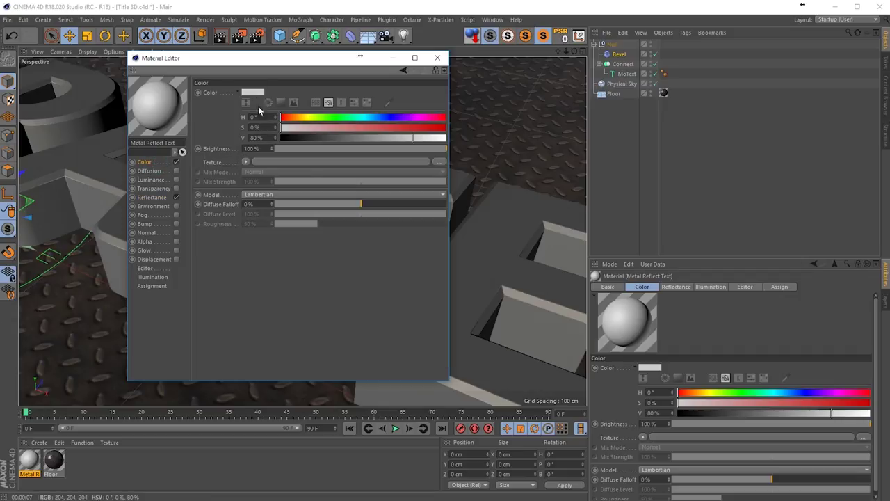
Darken the material's color to a value of 11% and replace its default specular with a Beckmann reflectance layer.
click(298, 138)
click(150, 197)
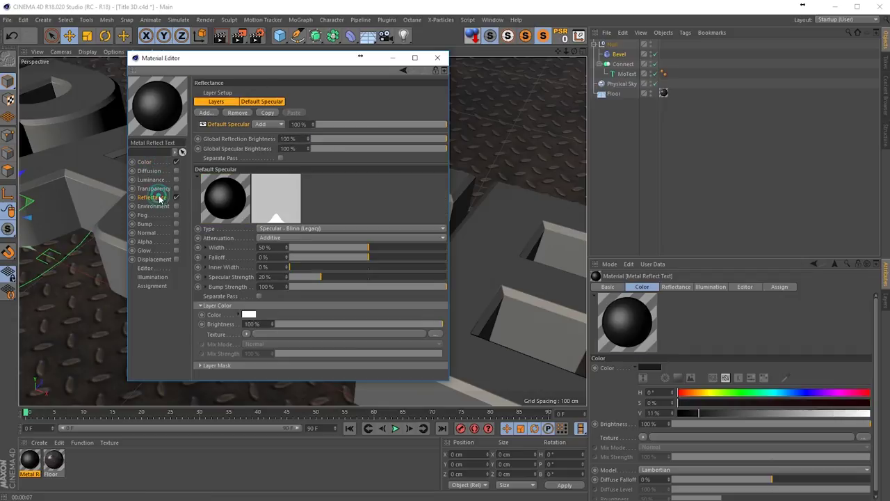
click(236, 113)
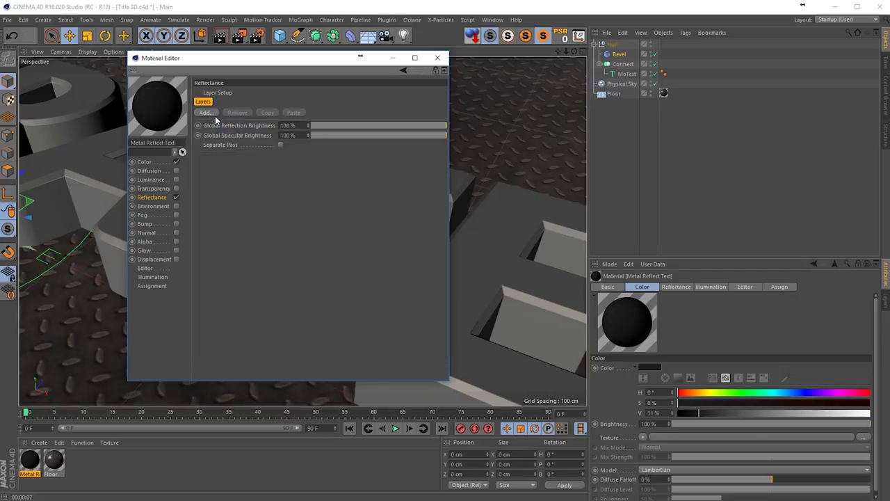
click(209, 112)
click(226, 114)
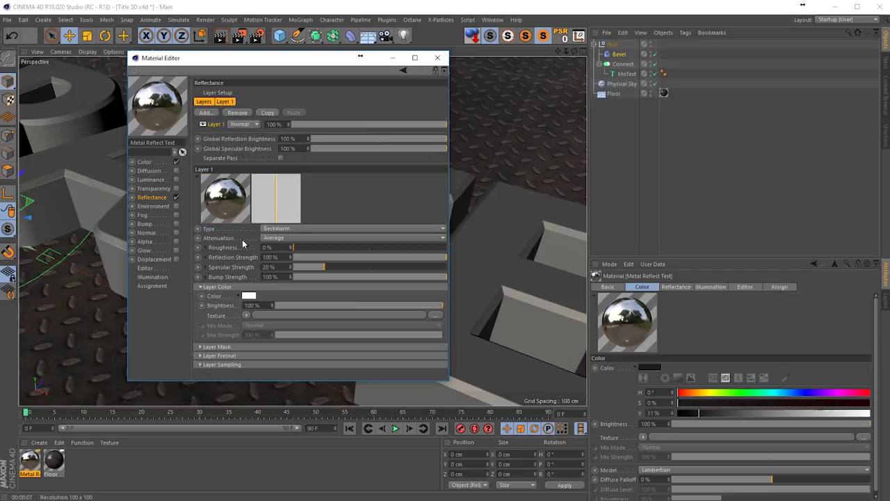
Set the reflectance layer's roughness to 18% and reflection strength to 76%, with a Conductor Fresnel using the Iron preset.
click(322, 249)
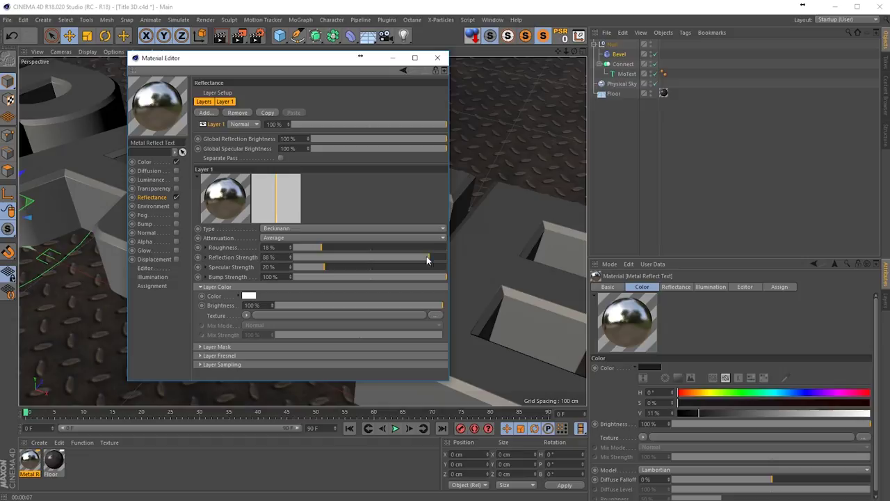
drag(427, 260, 411, 257)
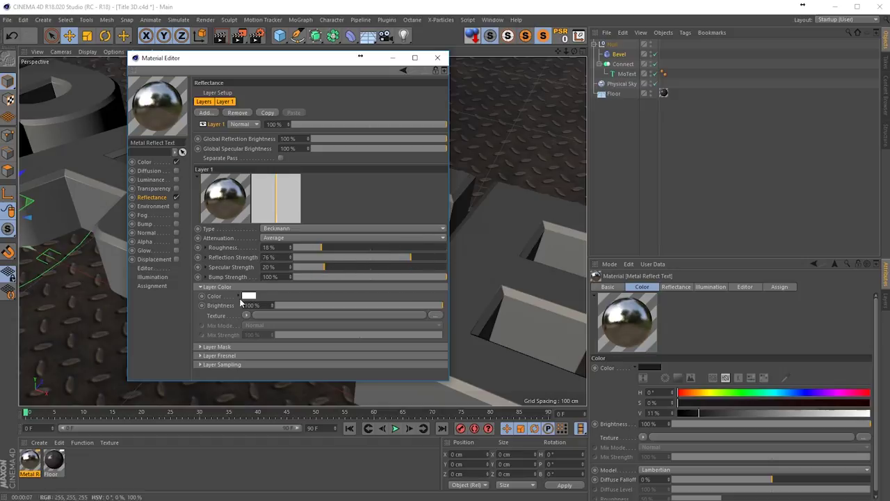
click(230, 355)
scroll(229, 366, down, 2)
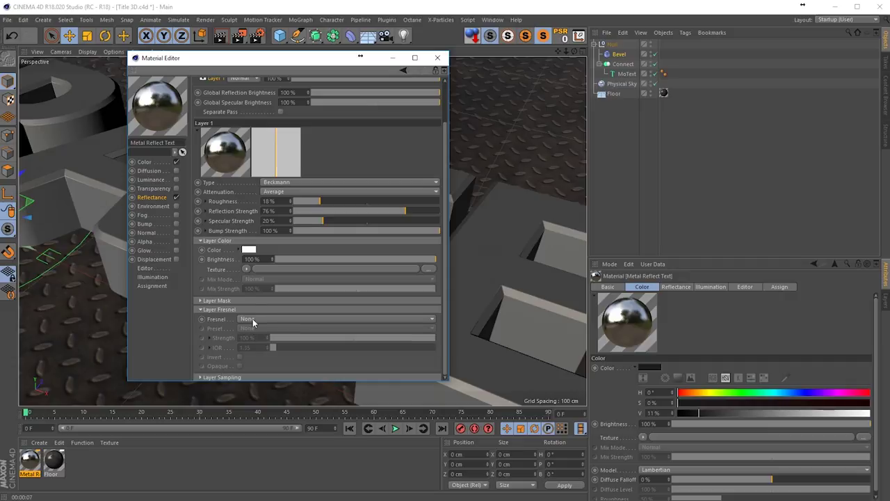
click(252, 319)
click(256, 349)
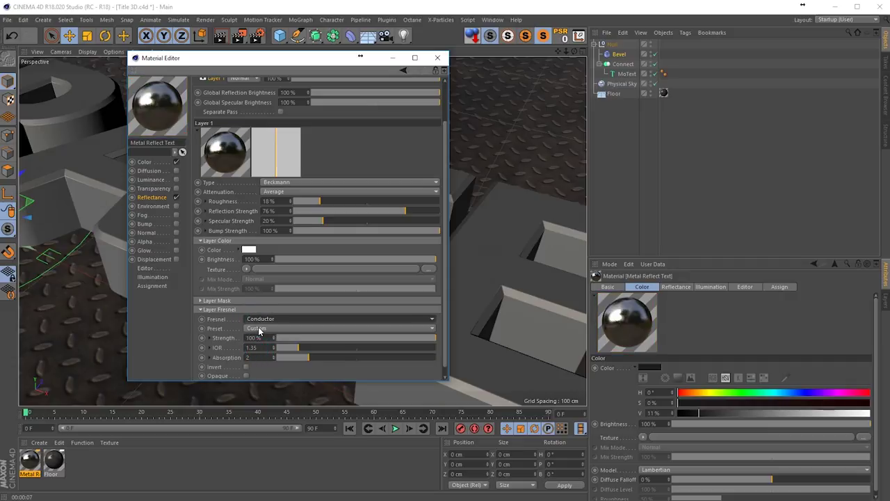
click(264, 328)
click(267, 151)
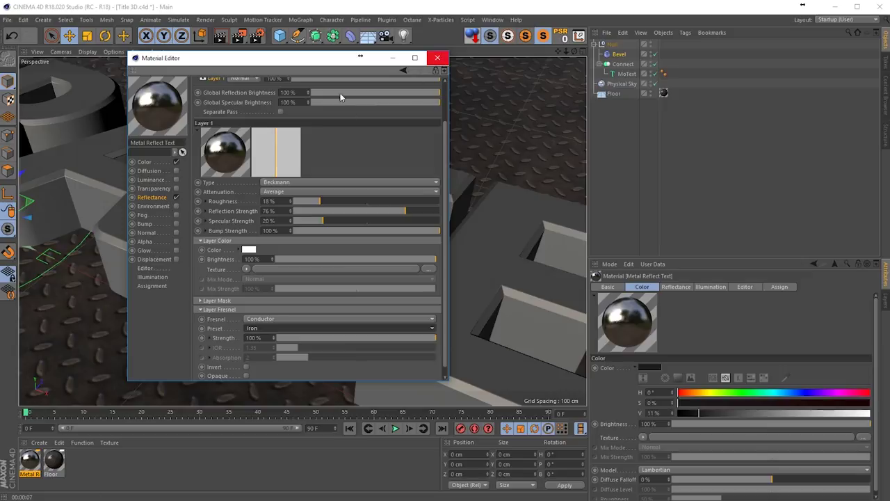
Close the material settings and apply the Metal Reflect Text material to the null holding the title text.
click(437, 57)
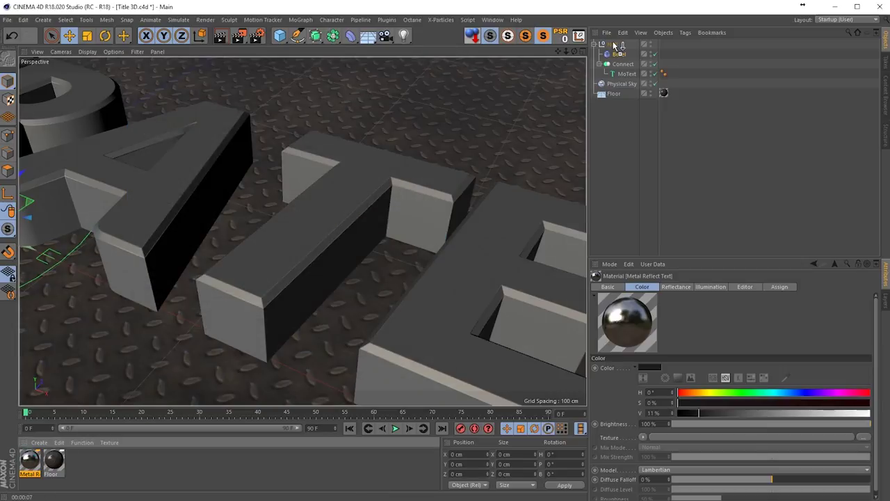
drag(614, 45, 613, 45)
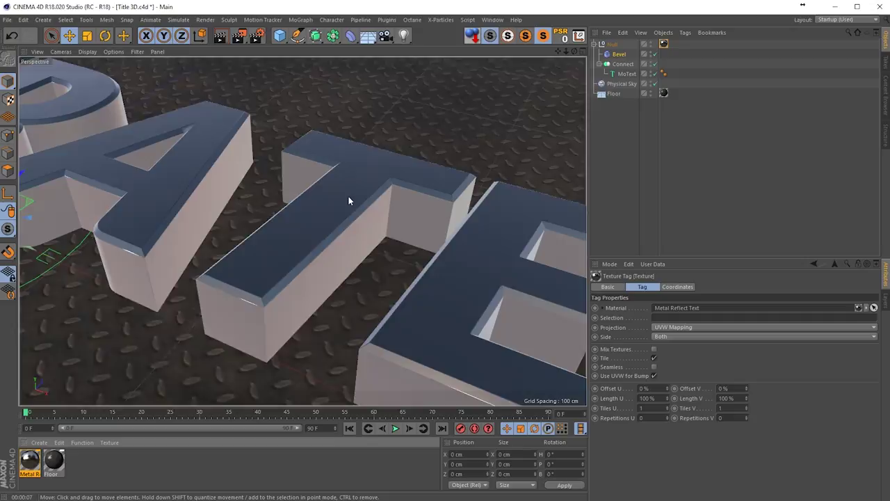
drag(284, 242, 363, 234)
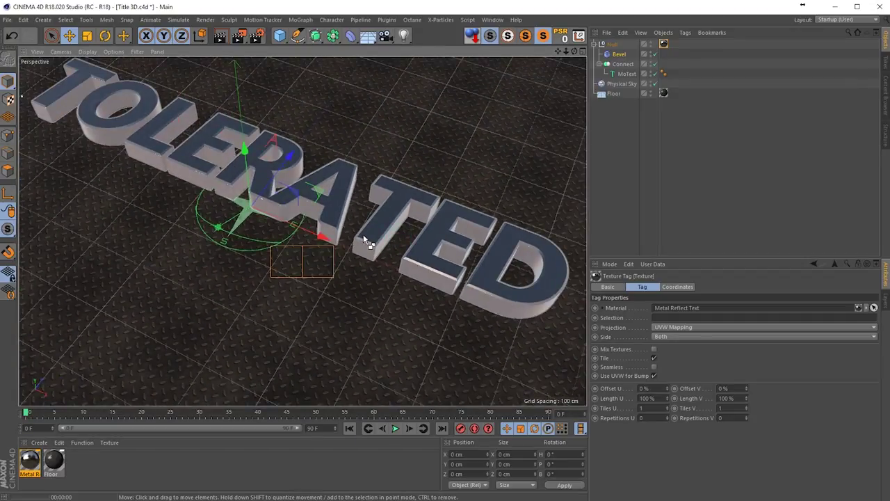
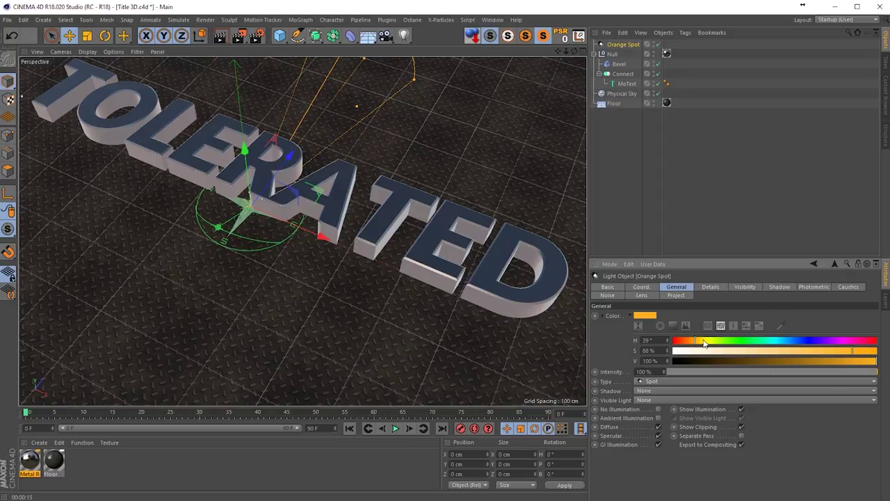
Set the Orange Spot's hue to 32° and, looking through the light, aim it down at the title from beyond the first T.
drag(704, 342, 692, 343)
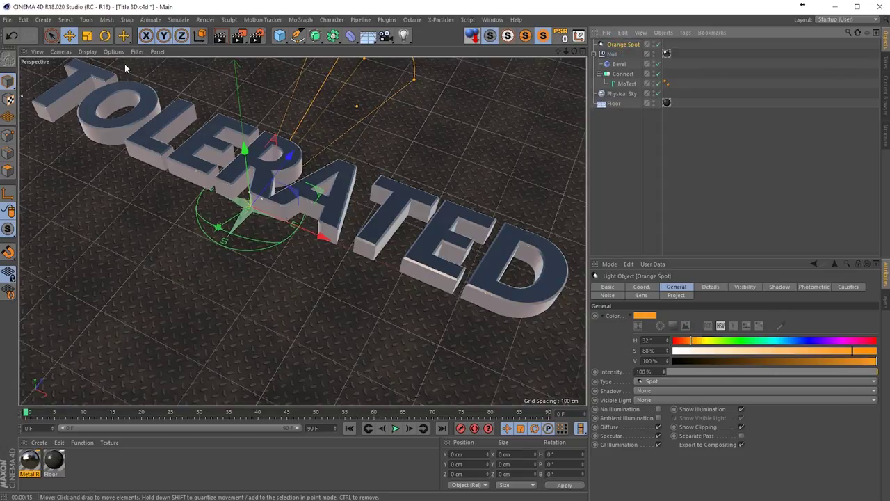
click(61, 51)
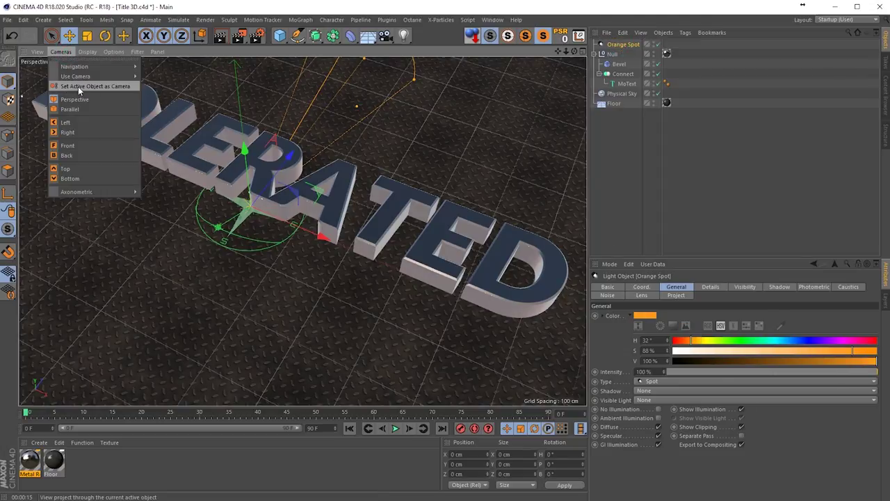
click(89, 87)
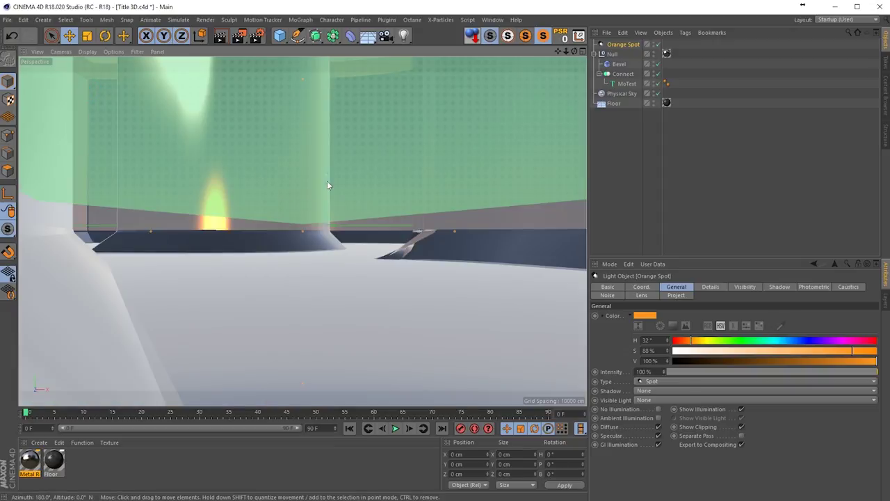
drag(327, 185, 365, 260)
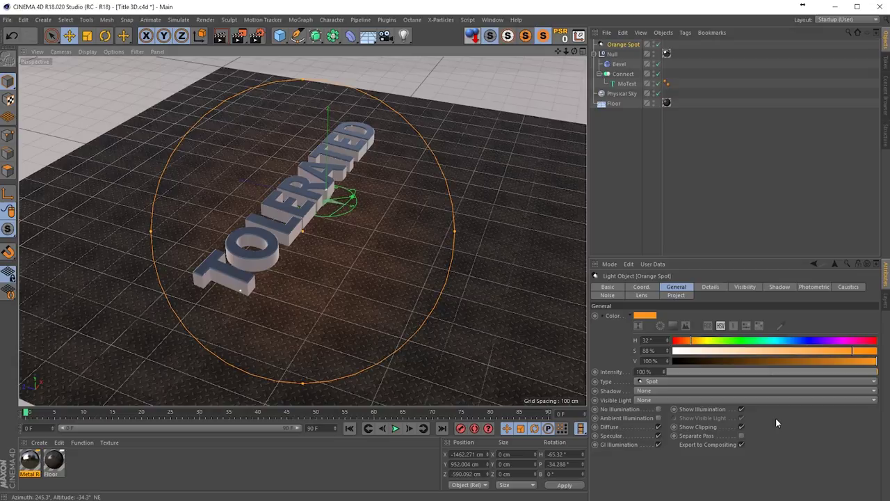
drag(477, 341, 343, 284)
Give the Orange Spot soft shadow maps and duplicate the light.
click(659, 392)
click(659, 403)
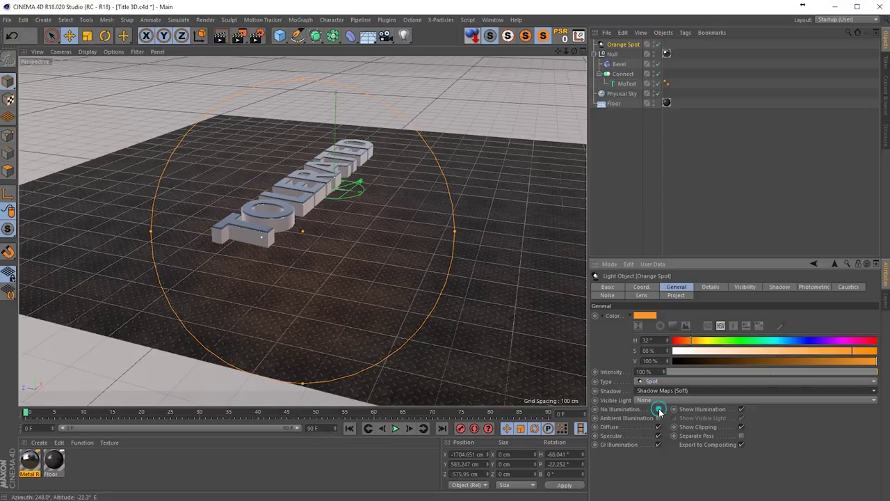
click(621, 44)
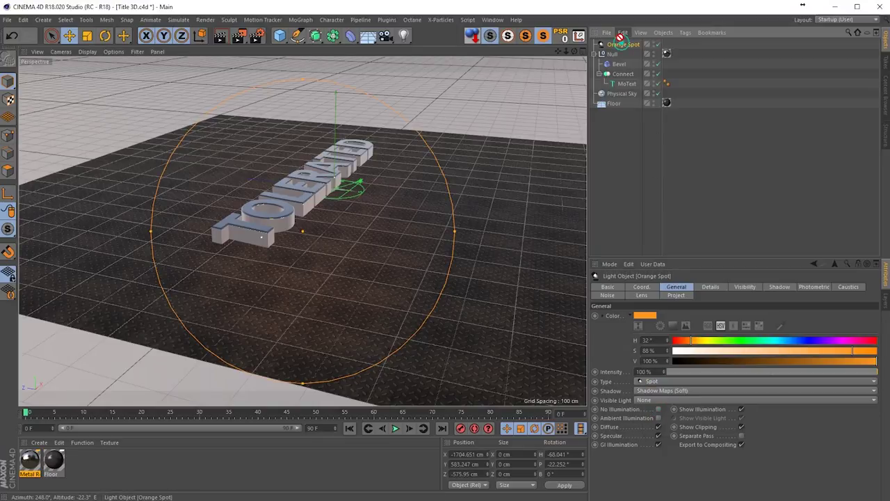
key(ctrl+c)
key(ctrl+v)
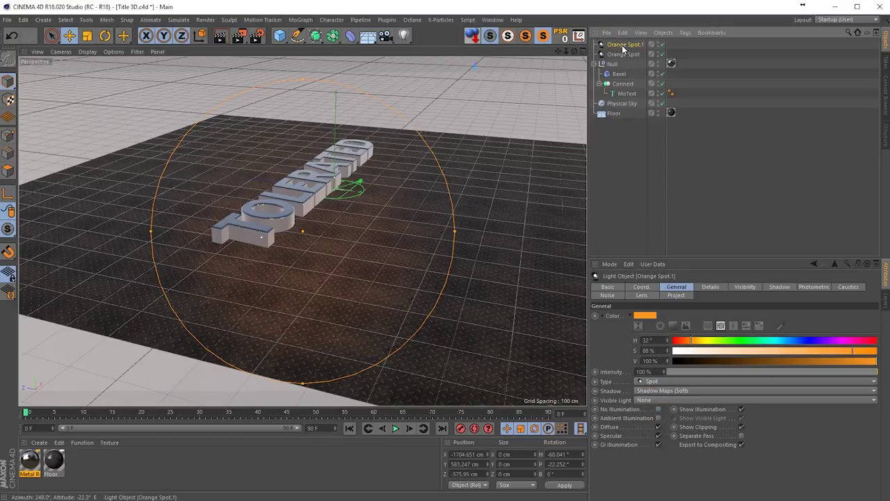
Rename the duplicated light as Blue Spot and change its color hue to 217°.
double_click(623, 45)
text(B)
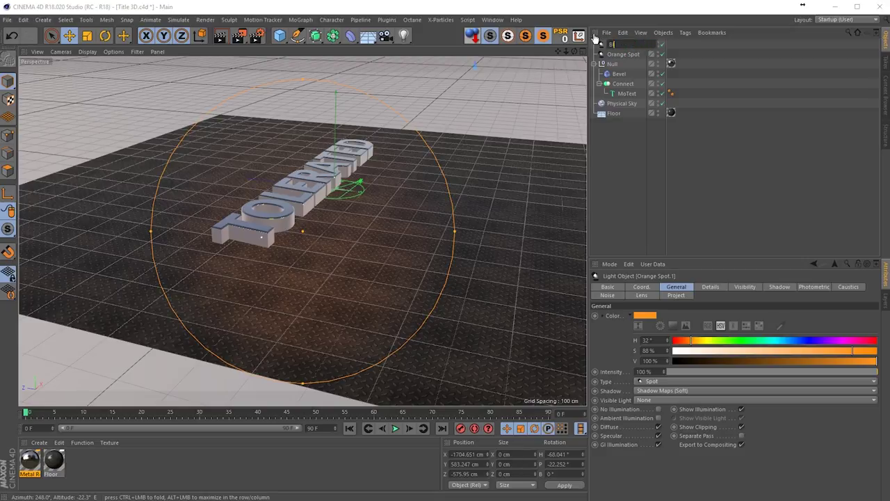
text(lue Spot)
key(Return)
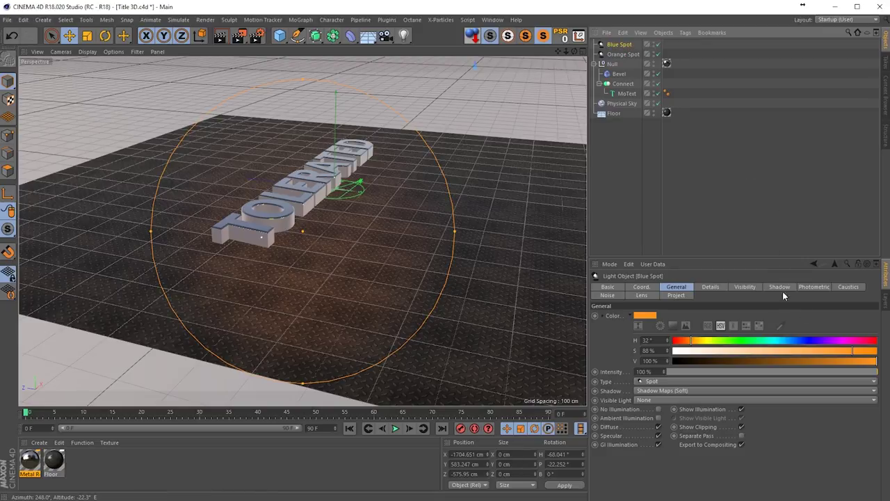
click(796, 340)
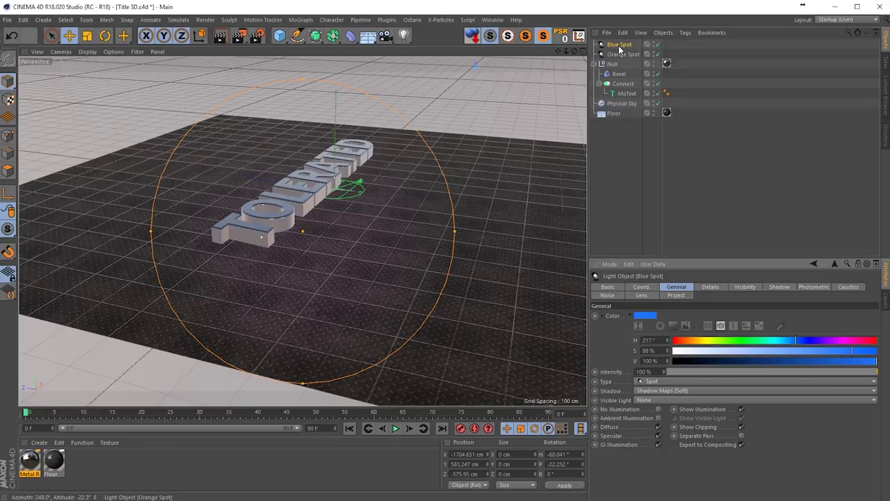
Look through the Blue Spot and move it to the opposite end of the title, aiming down from beyond the D.
click(67, 53)
click(78, 85)
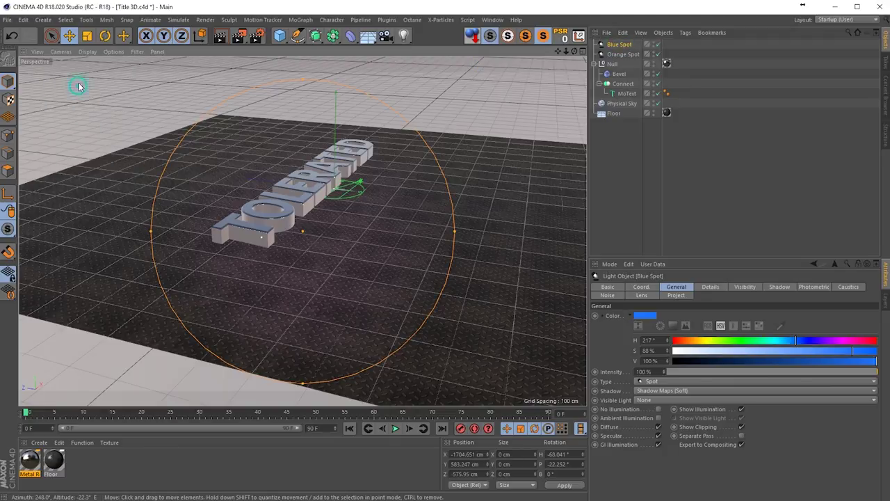
mouse_move(207, 161)
mouse_down()
mouse_move(282, 198)
mouse_move(390, 181)
mouse_move(349, 205)
mouse_move(425, 216)
mouse_move(372, 190)
mouse_move(382, 208)
mouse_move(397, 190)
mouse_move(384, 207)
mouse_move(365, 201)
mouse_move(373, 199)
mouse_up()
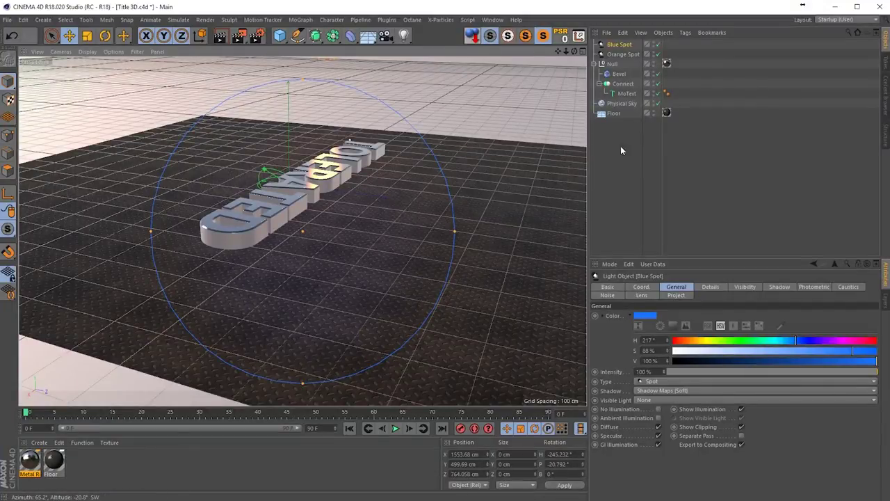
Add a camera, look through it, and place it overhead with a pitch of -90°, Y at 1581 cm and Z at 70 cm.
click(385, 37)
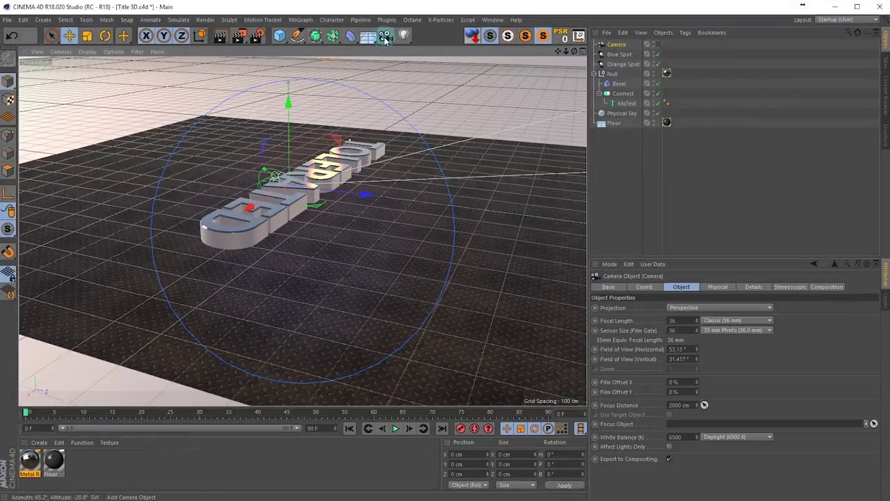
click(659, 45)
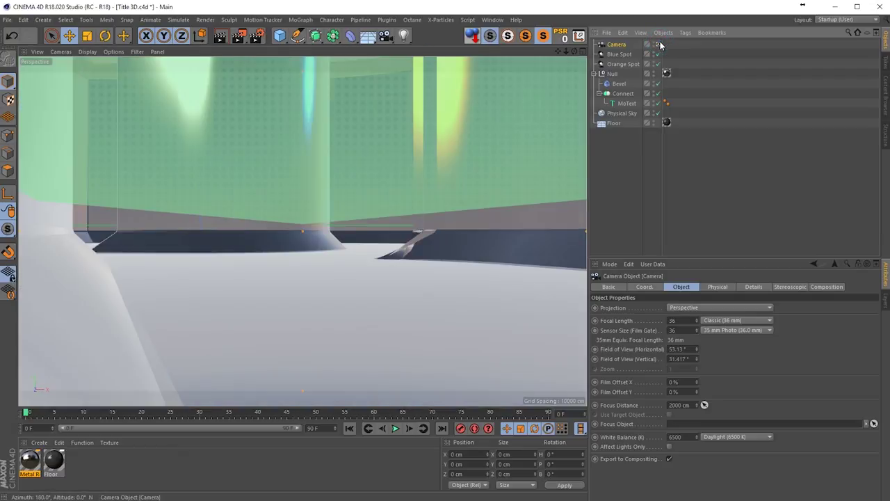
click(644, 286)
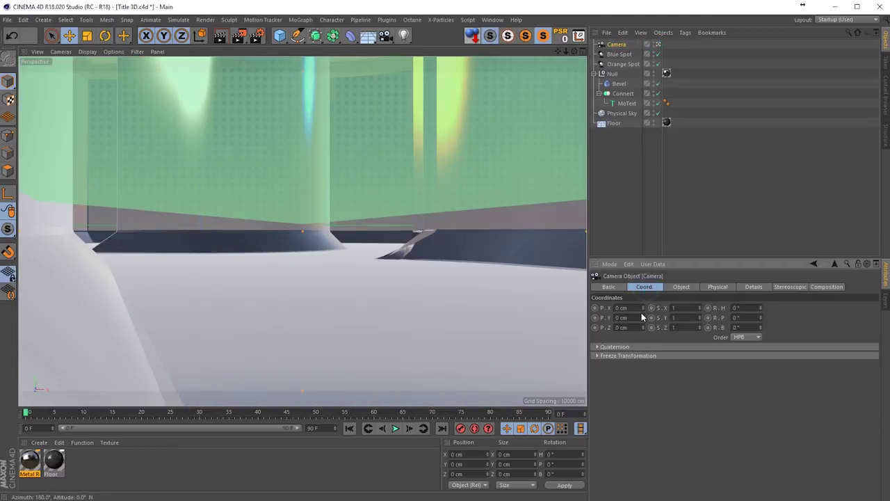
drag(643, 319, 641, 313)
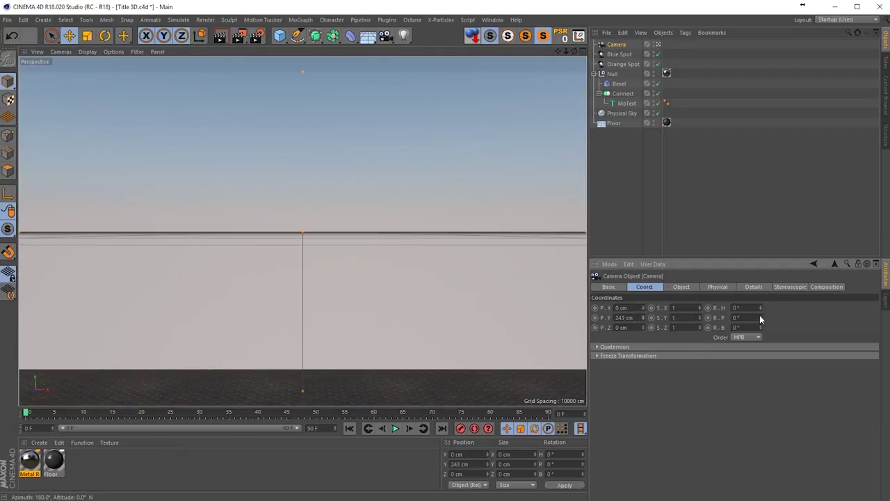
drag(759, 317, 760, 317)
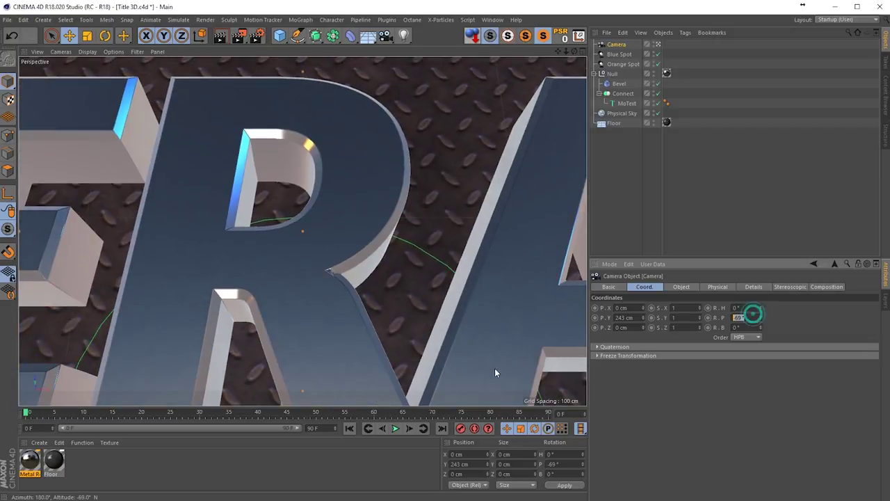
text(-90)
key(Return)
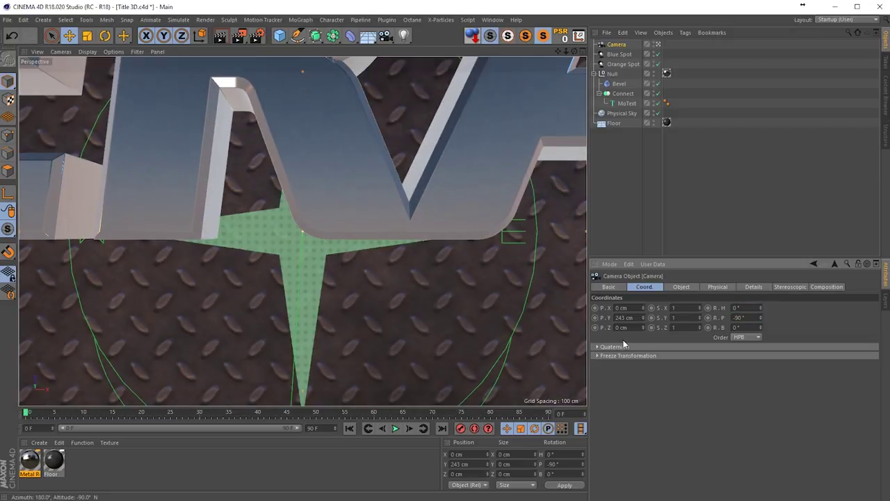
mouse_move(643, 319)
mouse_down()
mouse_move(635, 308)
mouse_move(644, 324)
mouse_up()
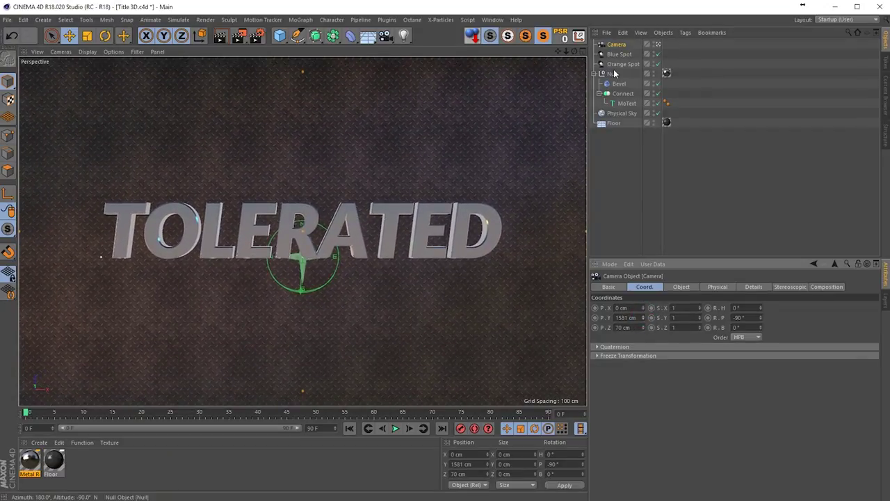
Set the MoText's horizontal spacing to 14 cm and preview-render the title in the viewport.
click(623, 103)
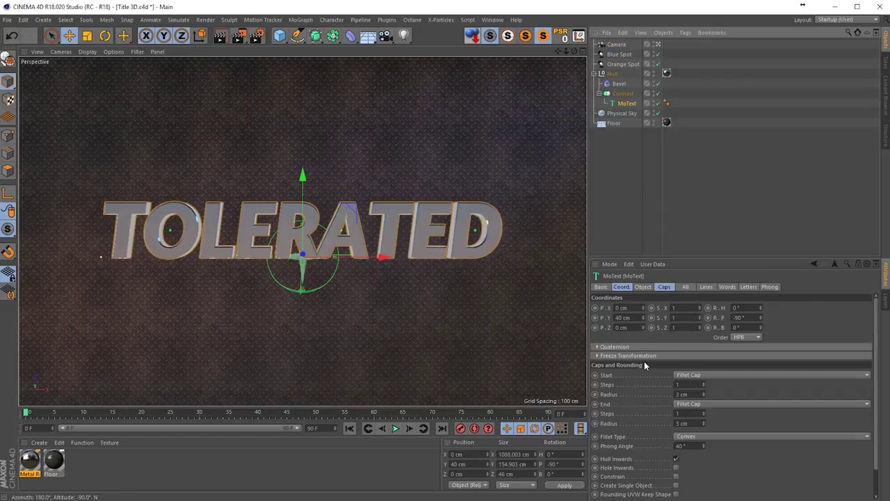
click(642, 287)
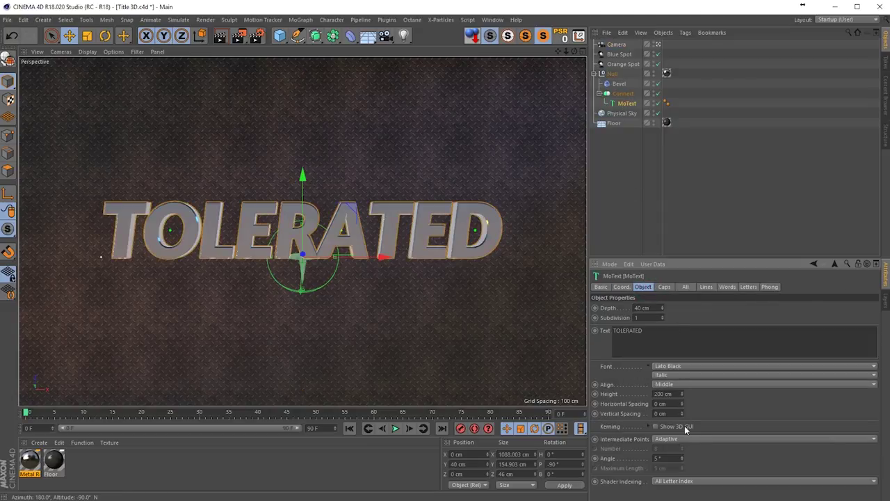
drag(682, 404, 682, 393)
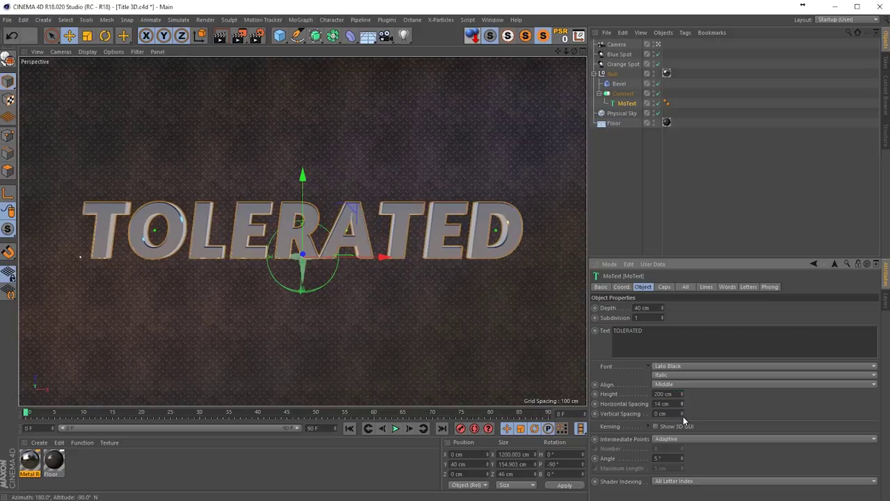
key(ctrl+r)
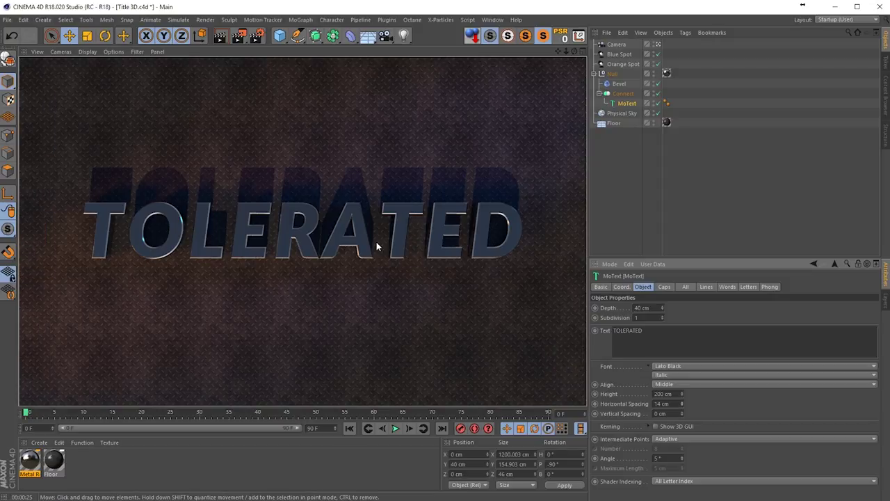
Narrow the Orange Spot's outer angle to 26° and raise its intensity to 246%.
click(623, 64)
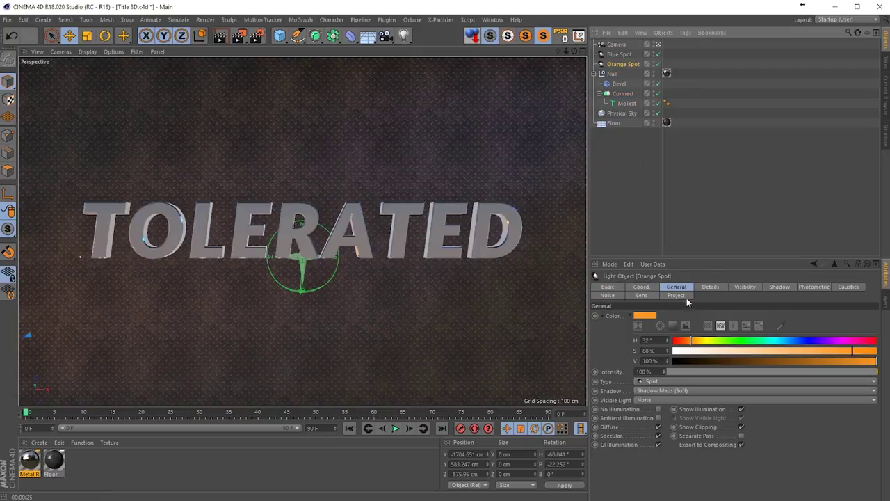
click(708, 288)
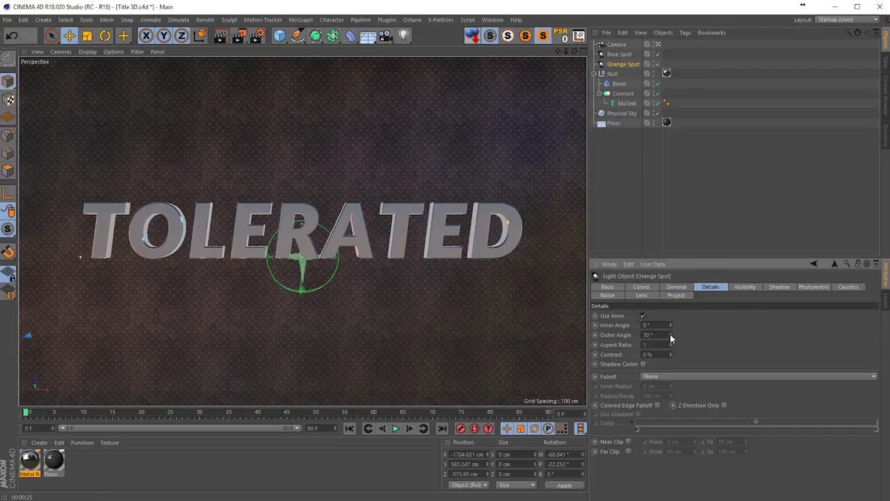
drag(669, 334, 670, 348)
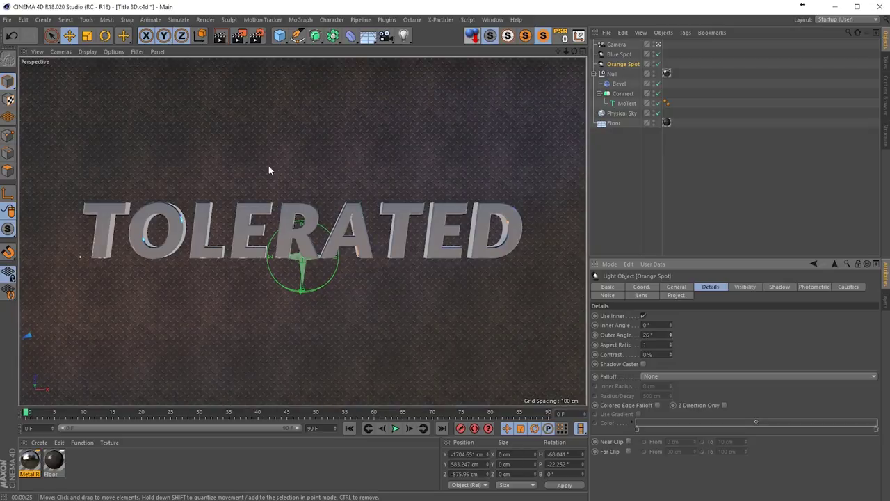
click(676, 287)
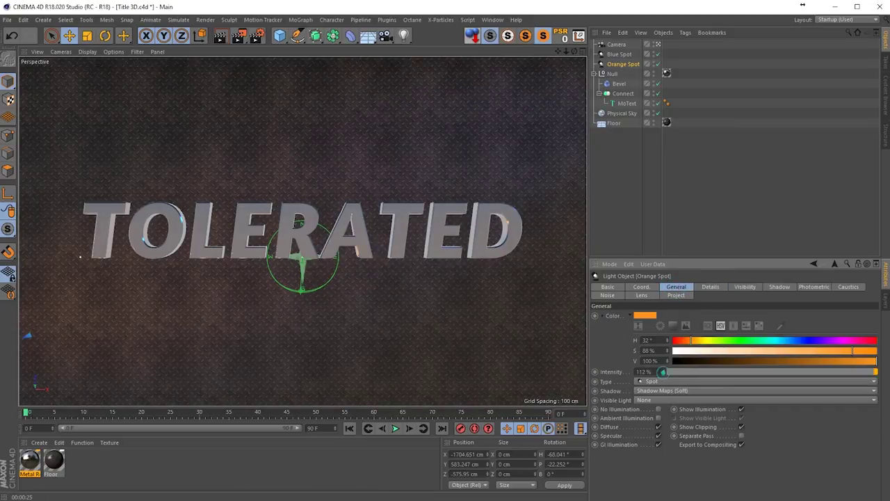
drag(662, 372, 663, 361)
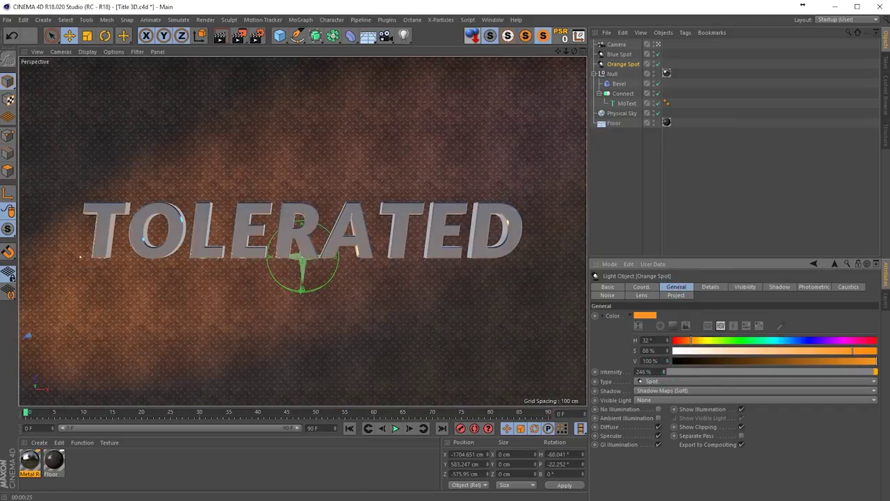
Give the Orange Spot an Inverse Square (Physically Accurate) falloff with a 2672 cm radius/decay, and set its outer angle to 32°.
click(710, 287)
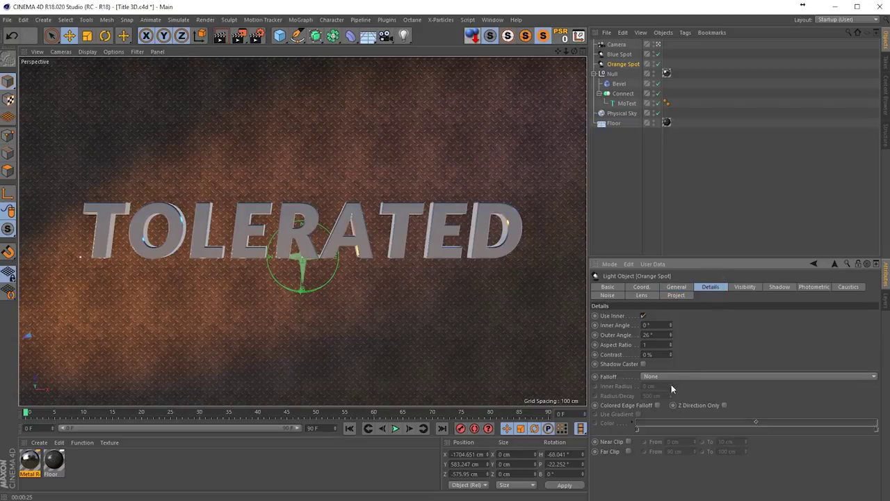
click(744, 287)
click(702, 286)
click(657, 376)
click(660, 396)
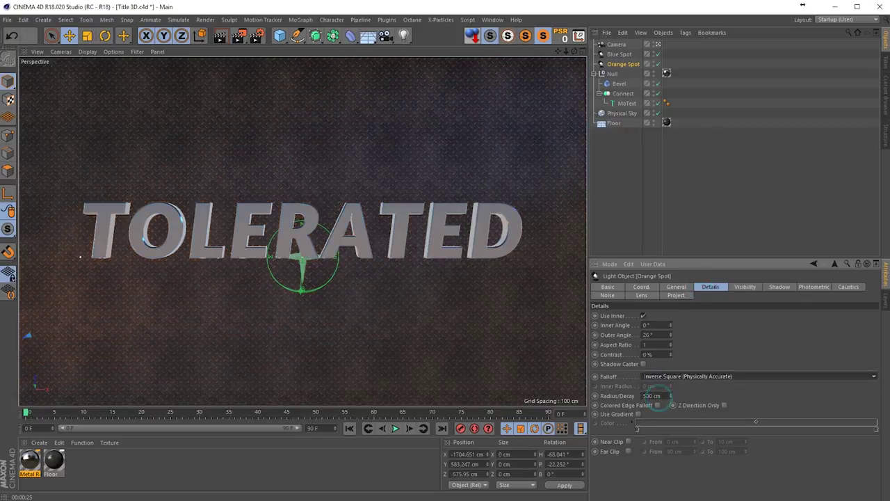
drag(670, 396, 688, 344)
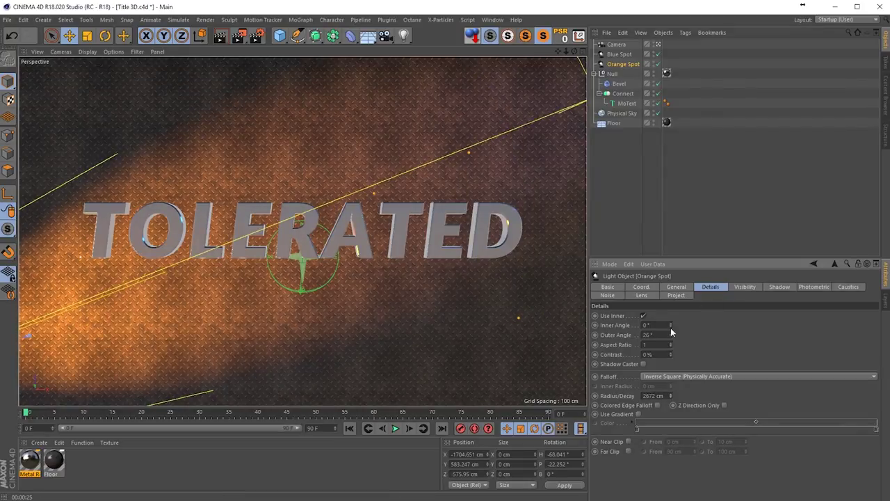
drag(671, 335, 672, 326)
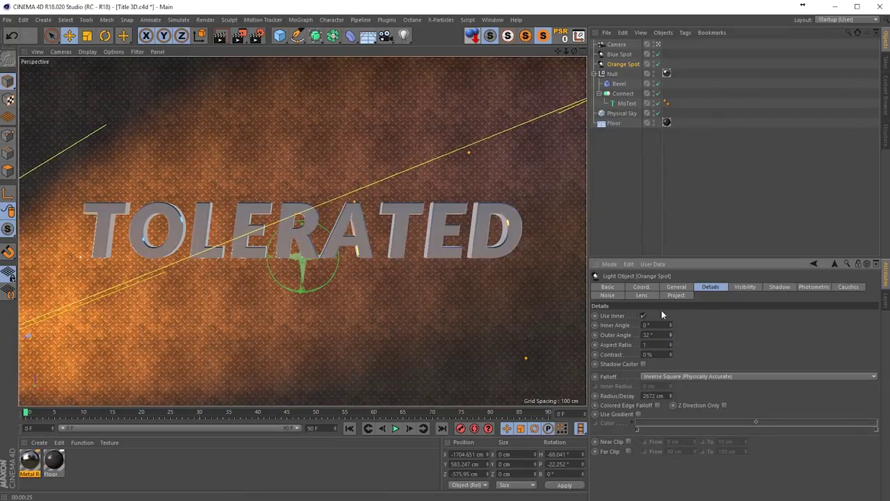
Set the Blue Spot to Inverse Square (Physically Accurate) falloff, about 2600 cm radius/decay and 200% intensity, and preview-render the title.
click(625, 55)
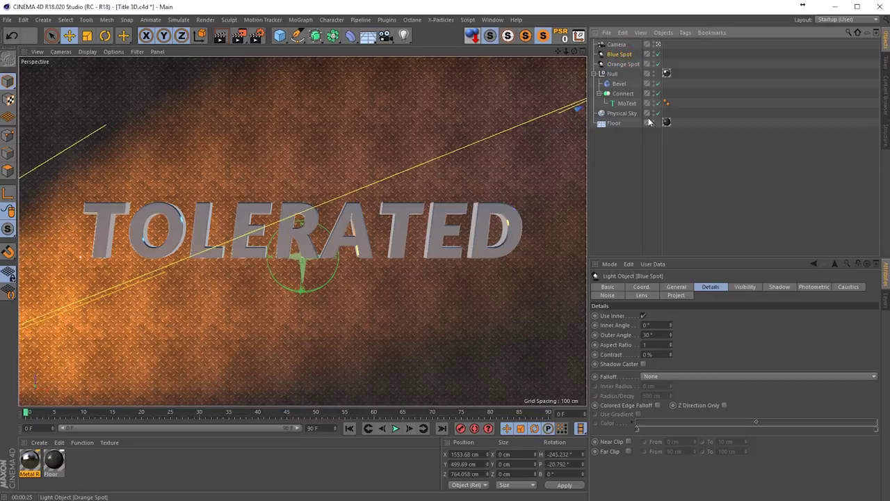
click(672, 378)
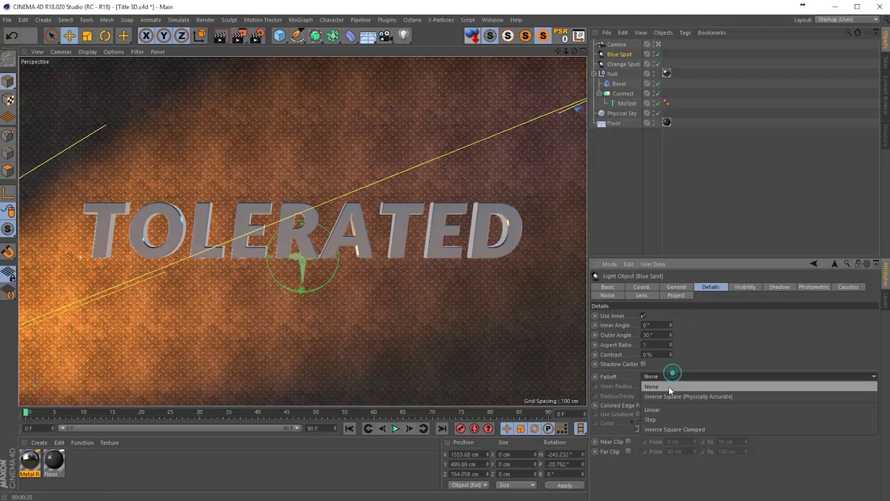
click(668, 395)
drag(669, 395, 663, 334)
click(675, 286)
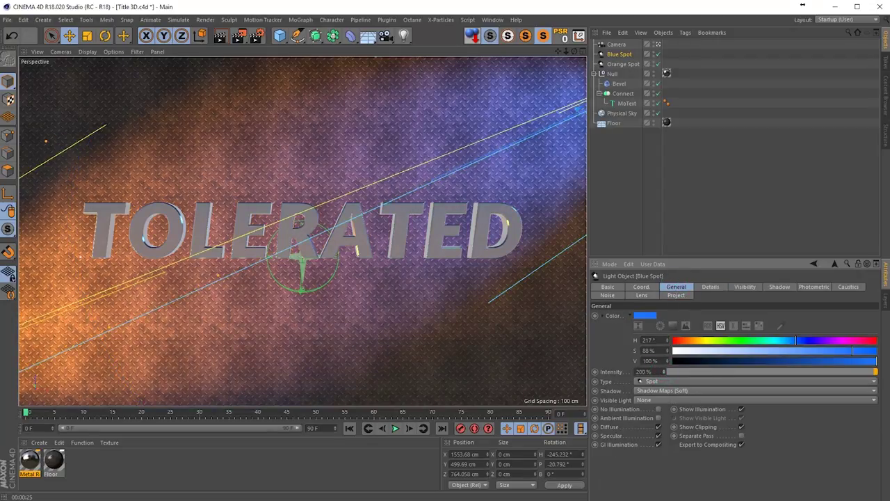
click(710, 286)
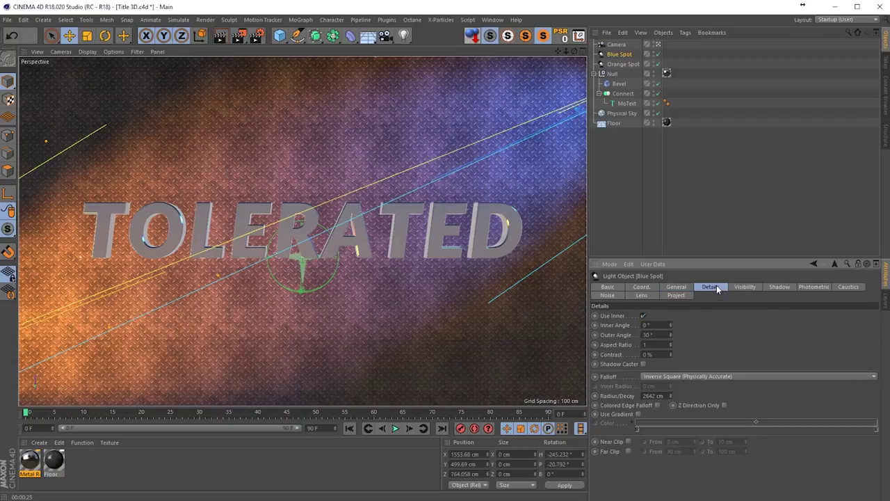
click(219, 38)
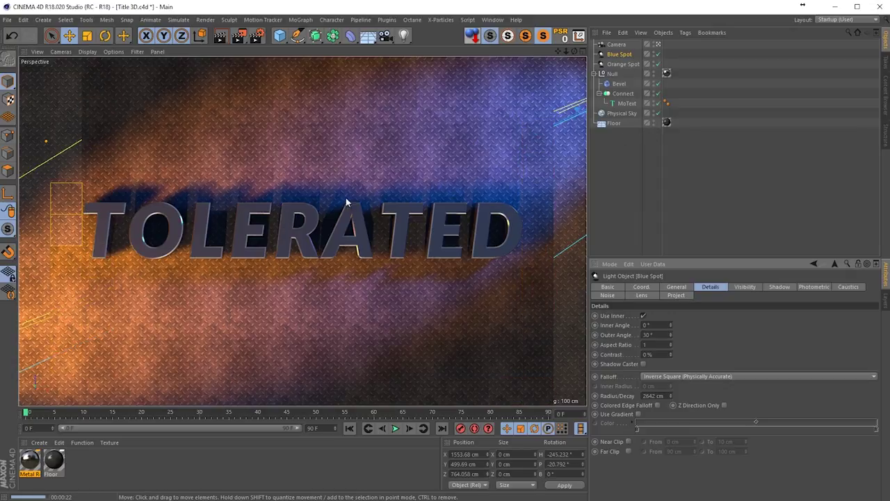
Set the Physical Sky's time of day to 14:48 and preview-render the title in the viewport.
click(621, 113)
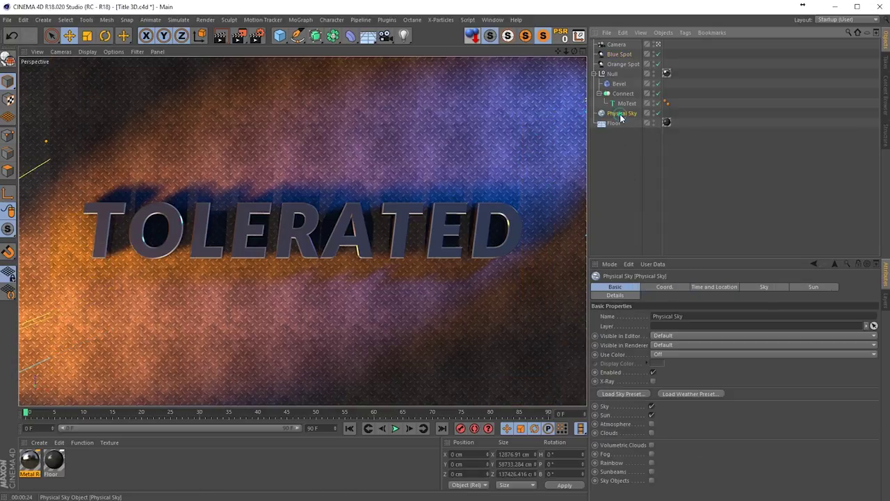
click(715, 287)
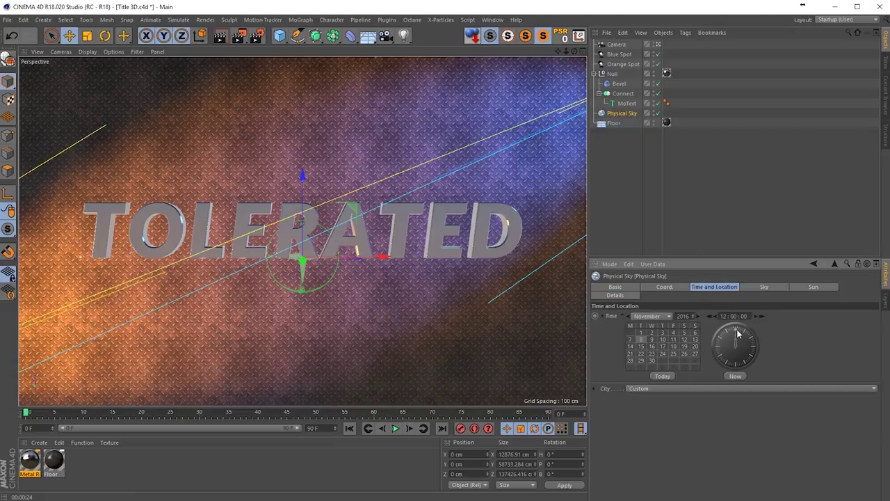
drag(739, 334, 726, 358)
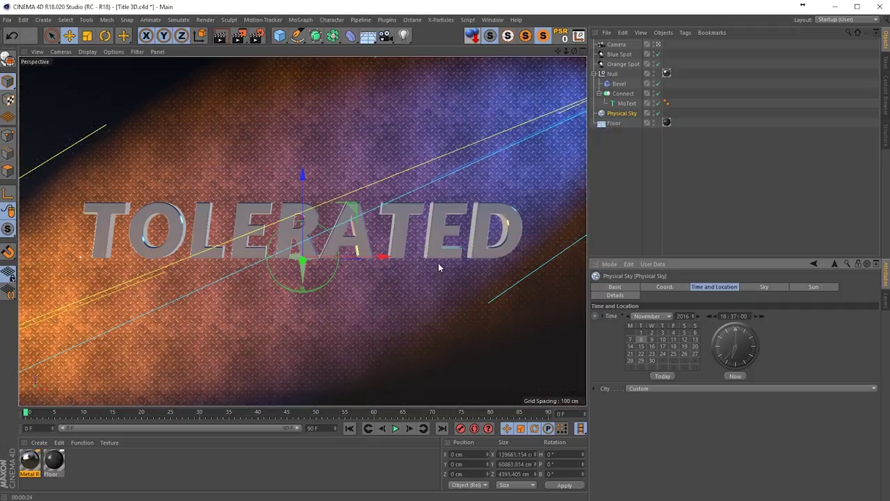
click(220, 39)
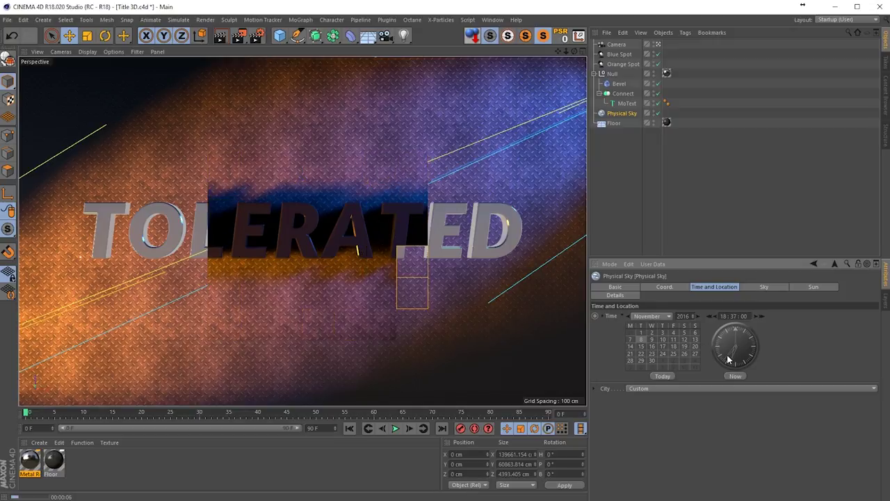
drag(728, 359, 729, 338)
click(219, 37)
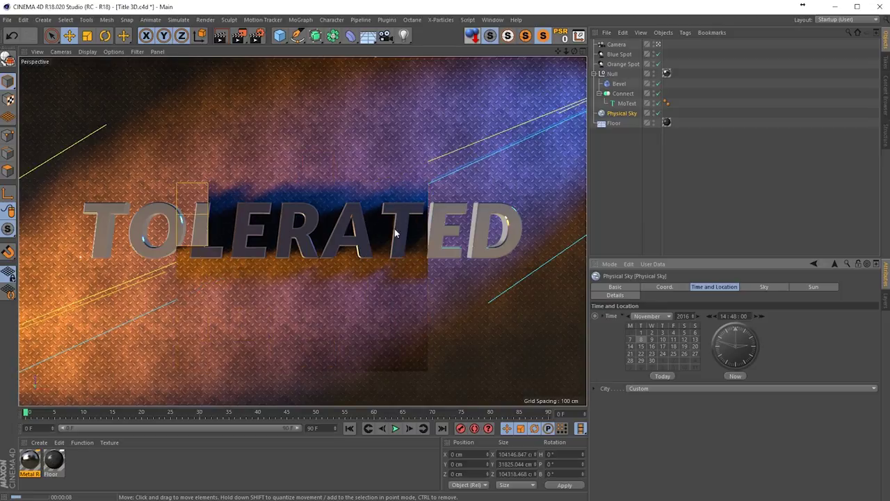
Try Global Illumination in the render settings with Light Mapping as the secondary method.
click(256, 36)
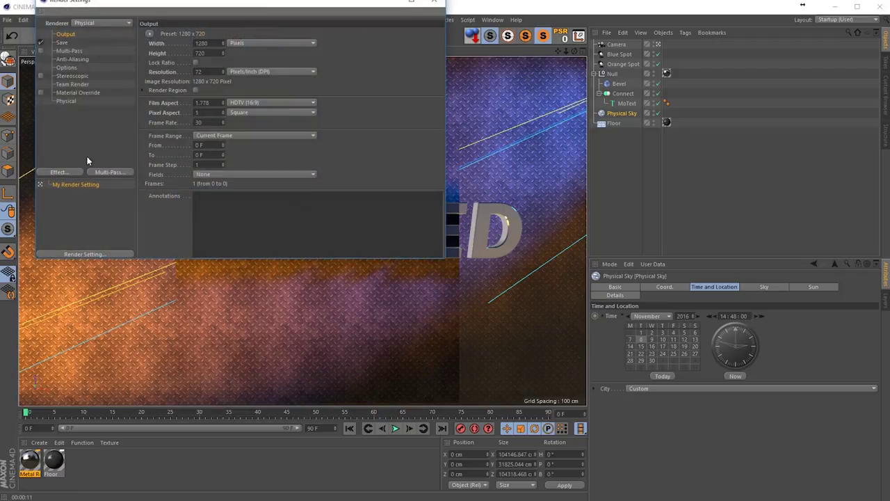
click(60, 171)
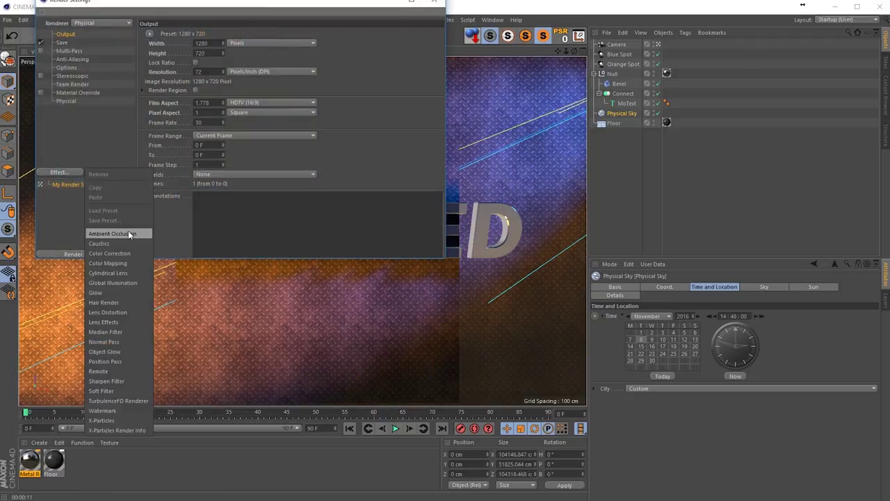
click(113, 283)
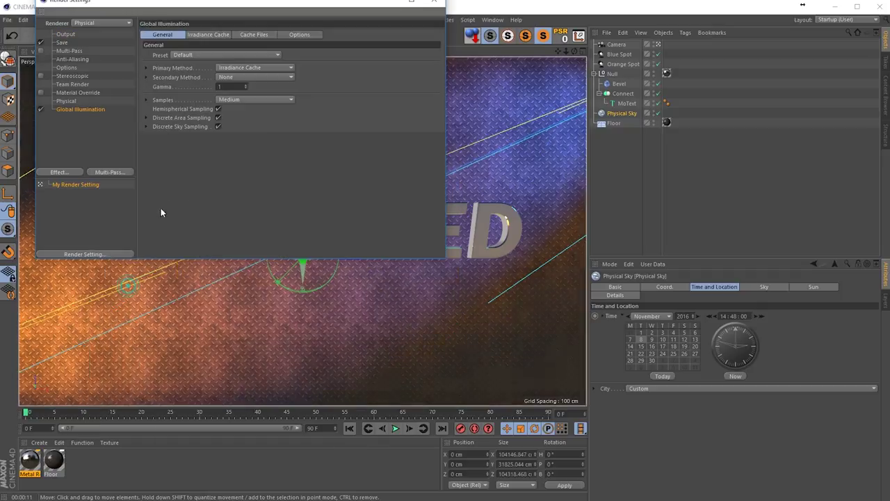
click(208, 55)
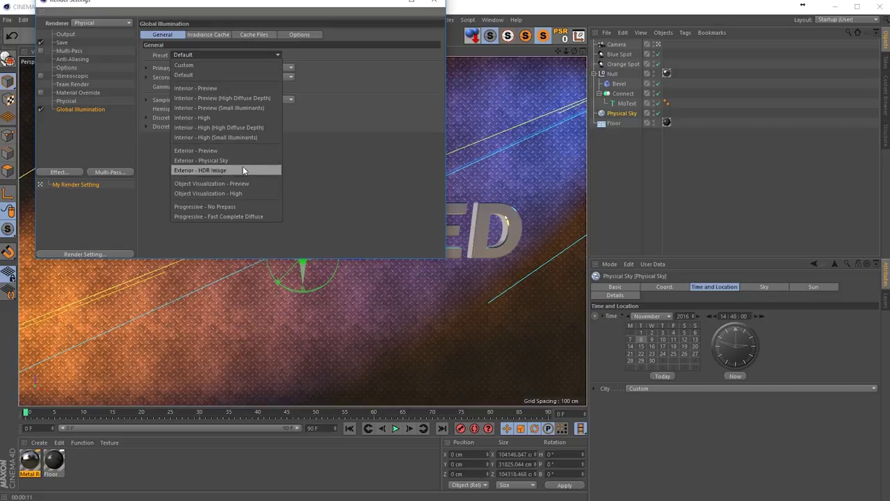
click(354, 106)
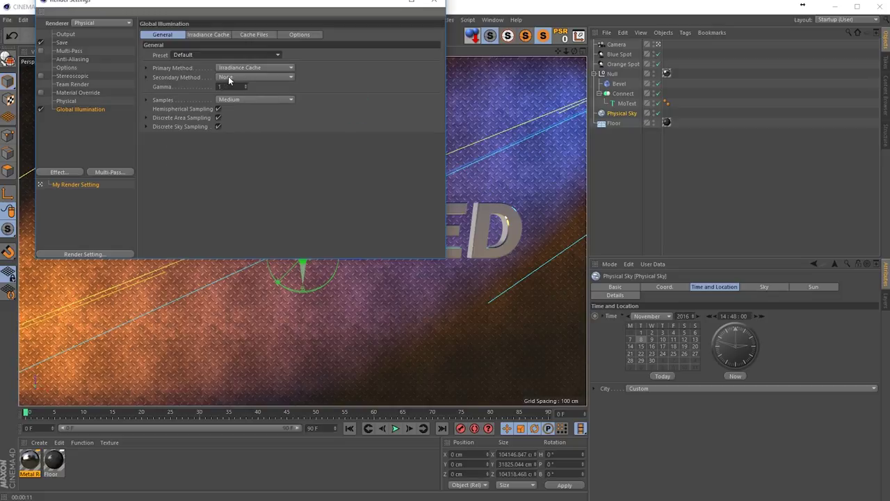
click(228, 81)
click(233, 105)
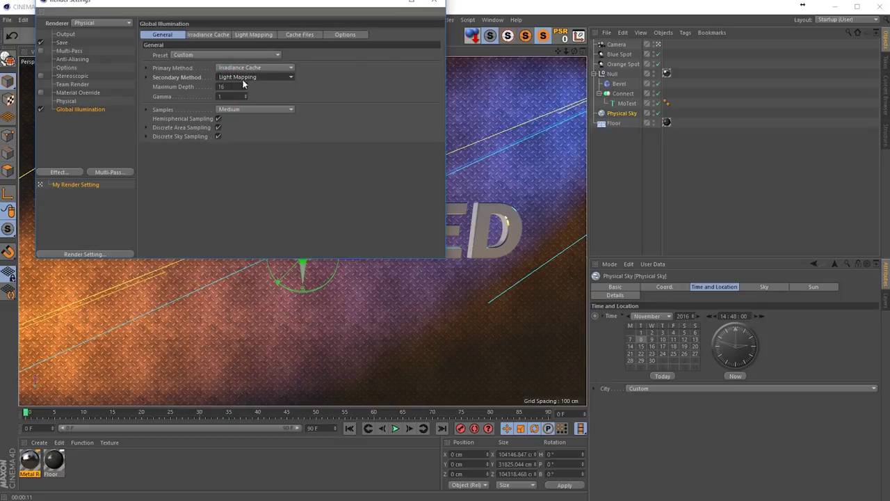
click(436, 4)
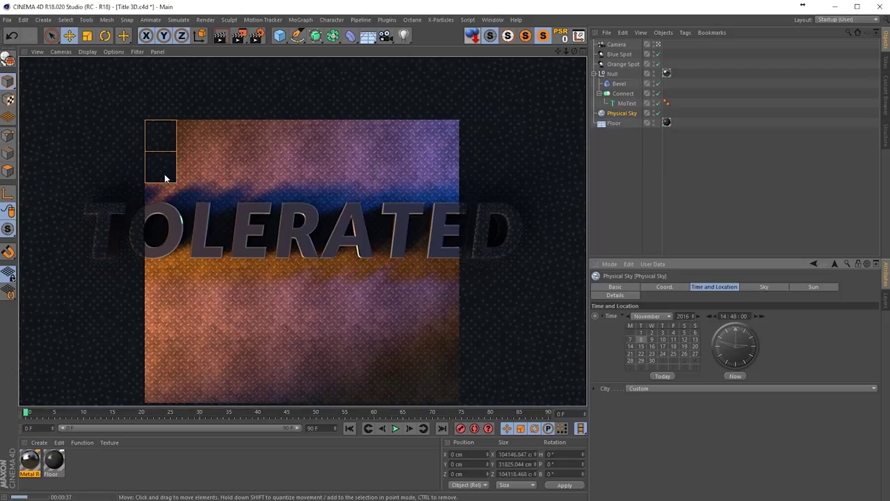
Disable Global Illumination in the render settings and add the Ambient Occlusion effect instead.
click(255, 38)
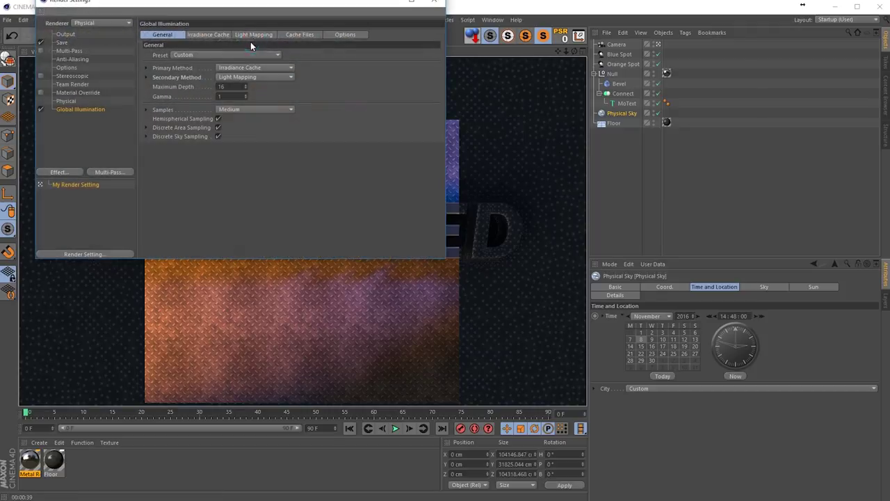
click(41, 108)
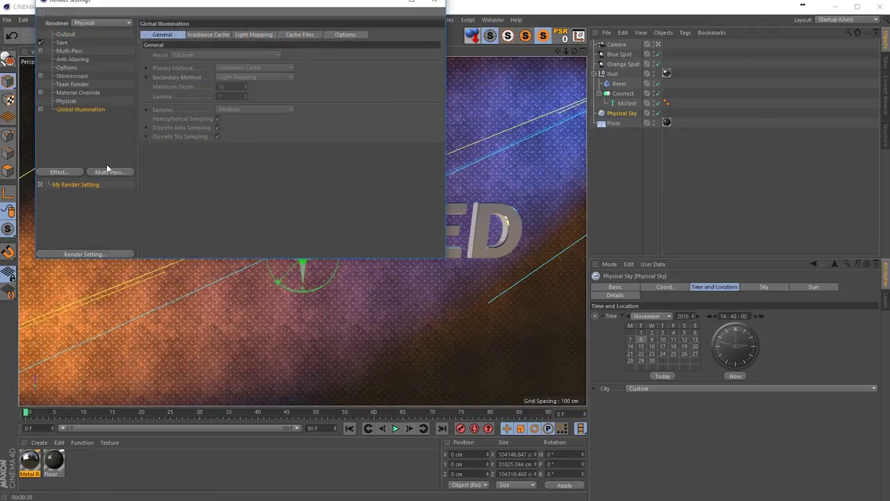
click(112, 173)
click(87, 178)
click(58, 172)
click(132, 233)
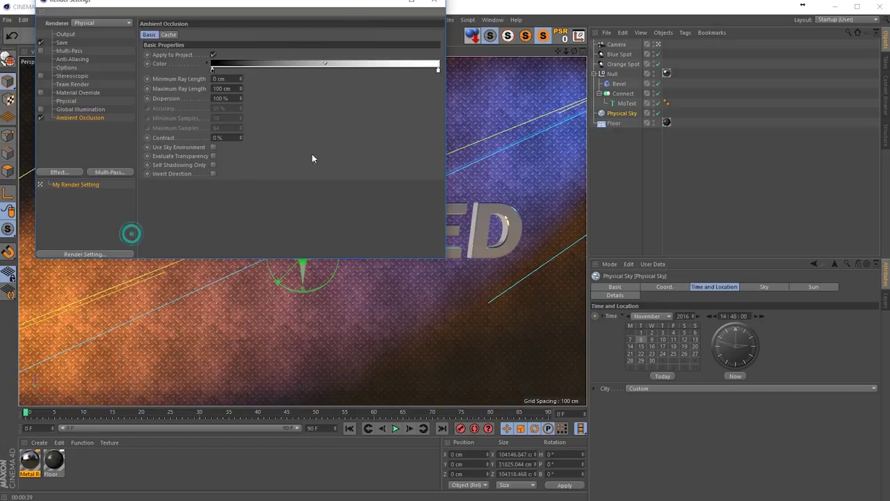
click(434, 4)
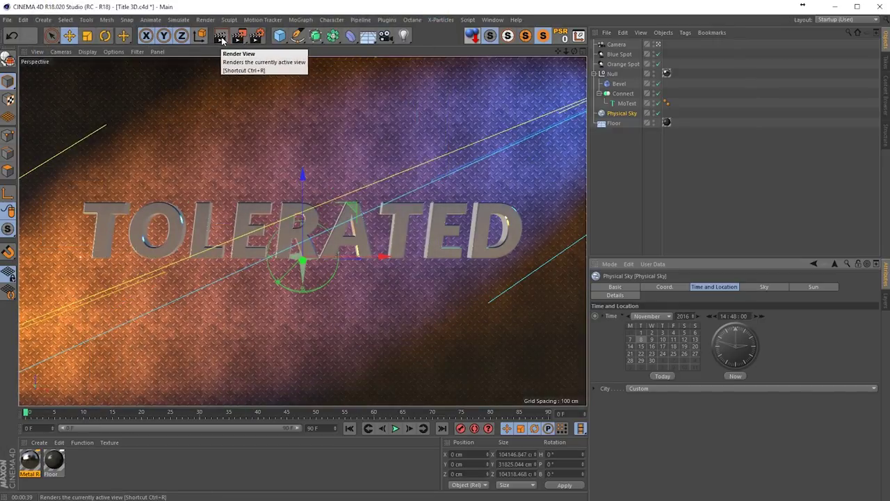
Turn off saving in the render settings and render the current frame at 1280 x 720 to the Picture Viewer.
click(256, 37)
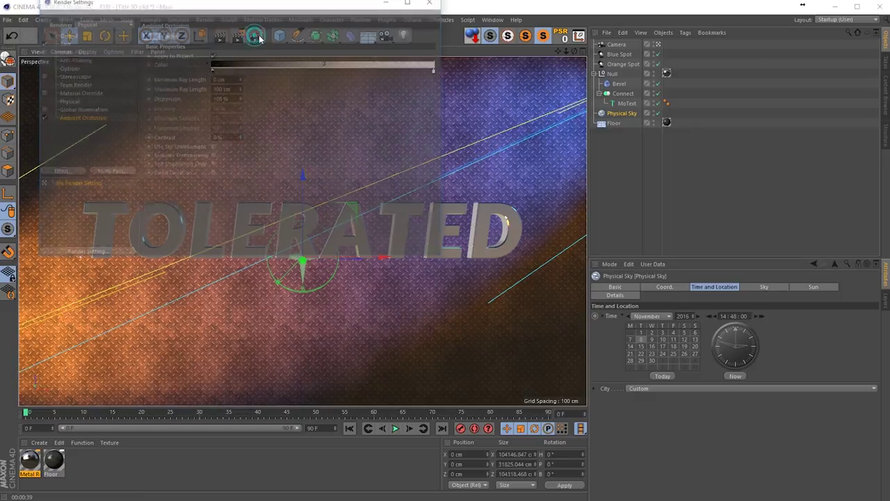
click(40, 42)
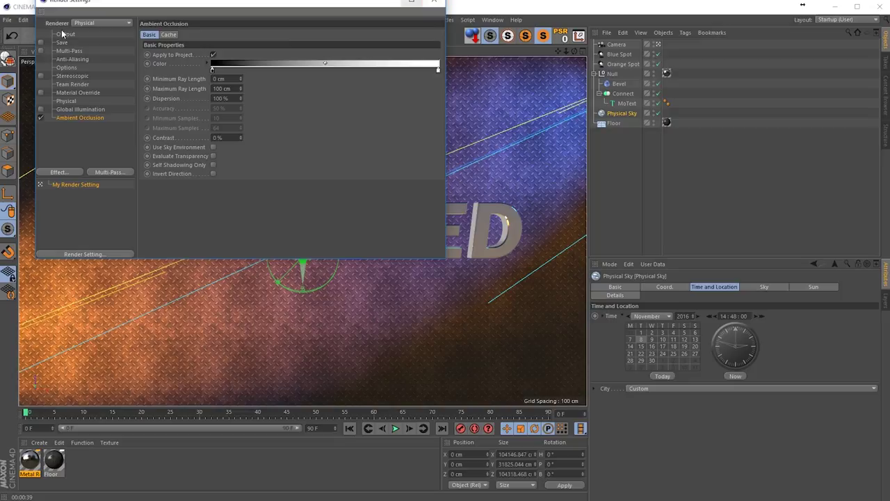
click(64, 34)
click(434, 2)
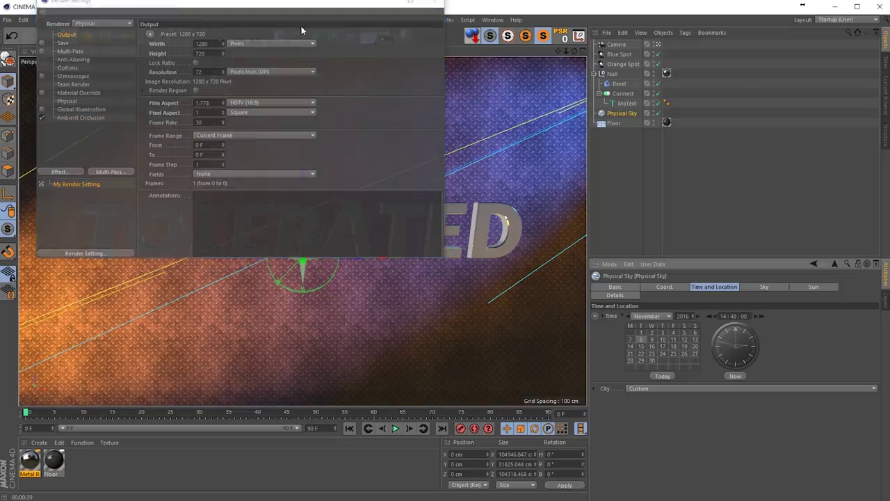
click(243, 36)
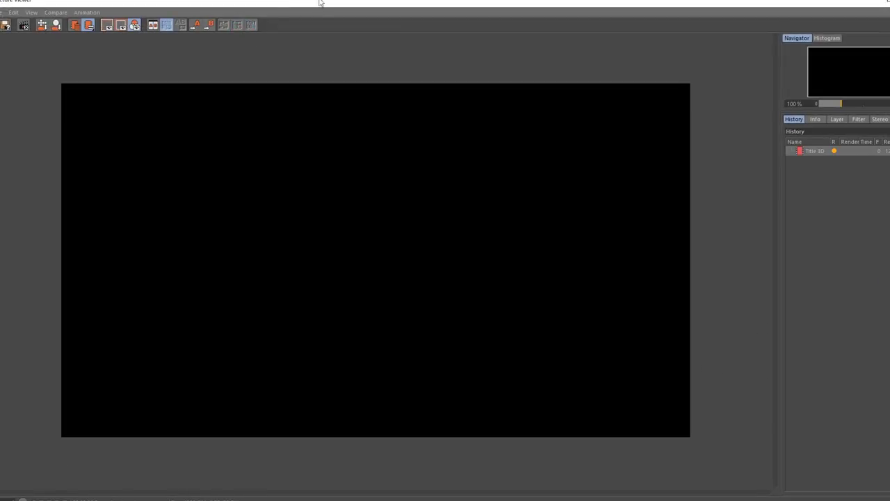
double_click(320, 5)
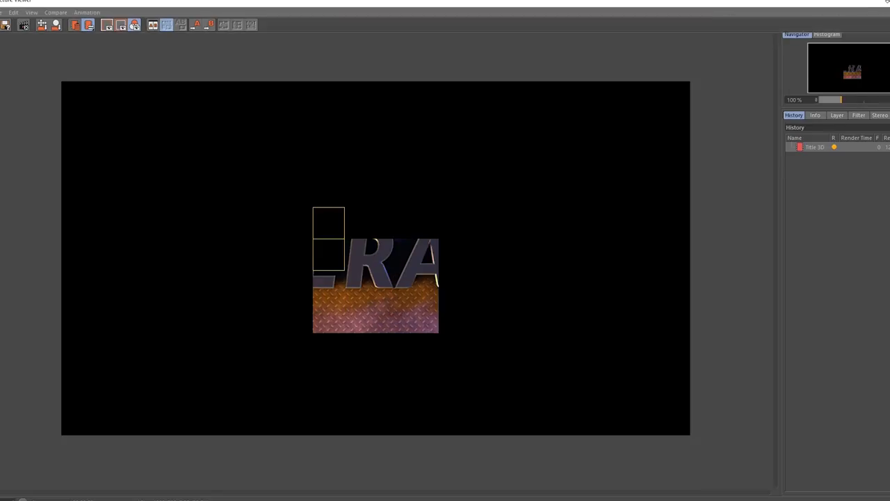
Add a light above the title, raised to 8712 cm in Y and offset about 217 cm in Z.
drag(835, 2, 695, 53)
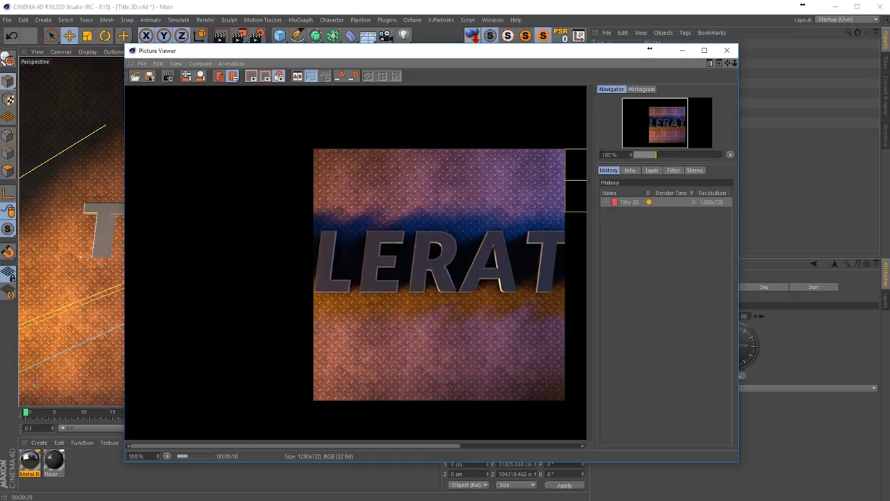
click(682, 51)
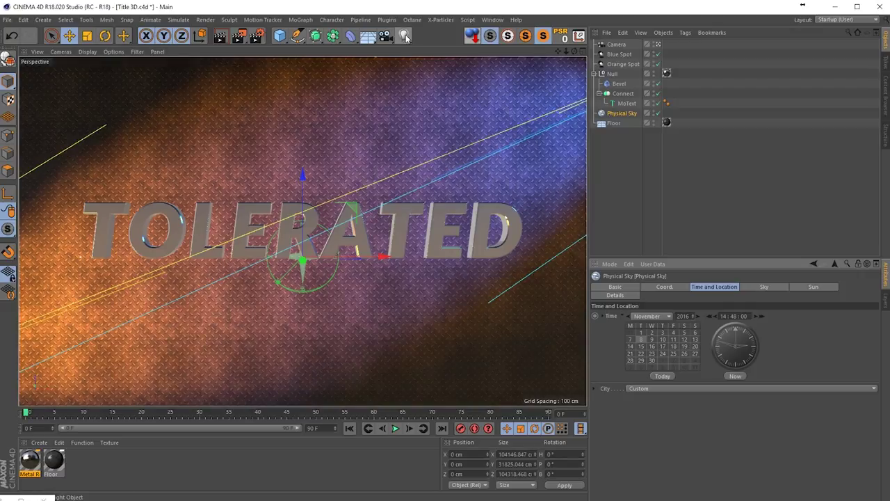
drag(403, 35, 445, 50)
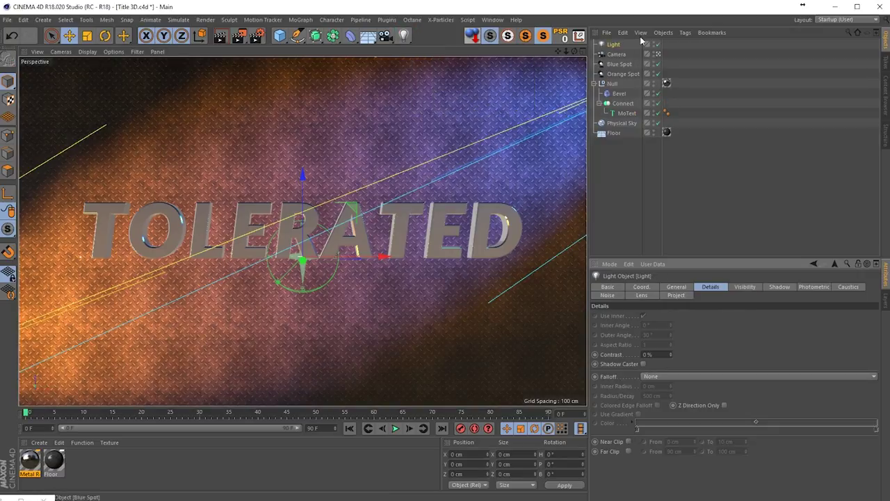
click(641, 287)
drag(644, 326, 641, 243)
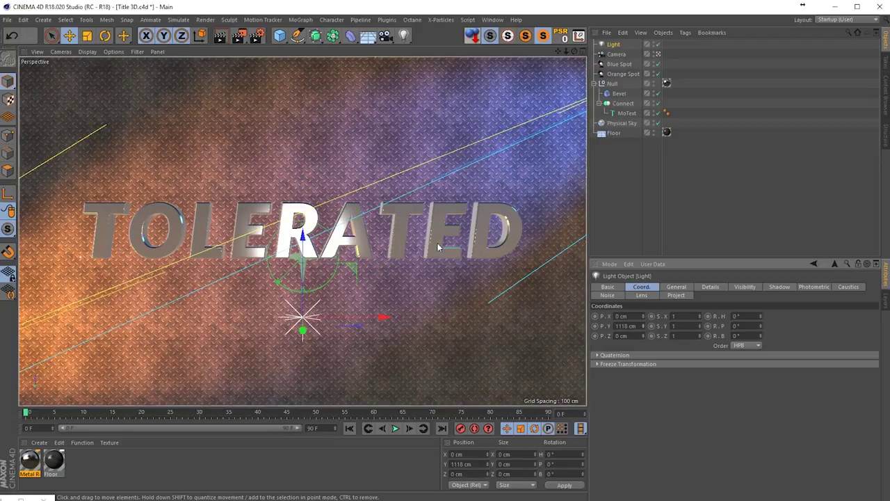
drag(306, 240, 306, 66)
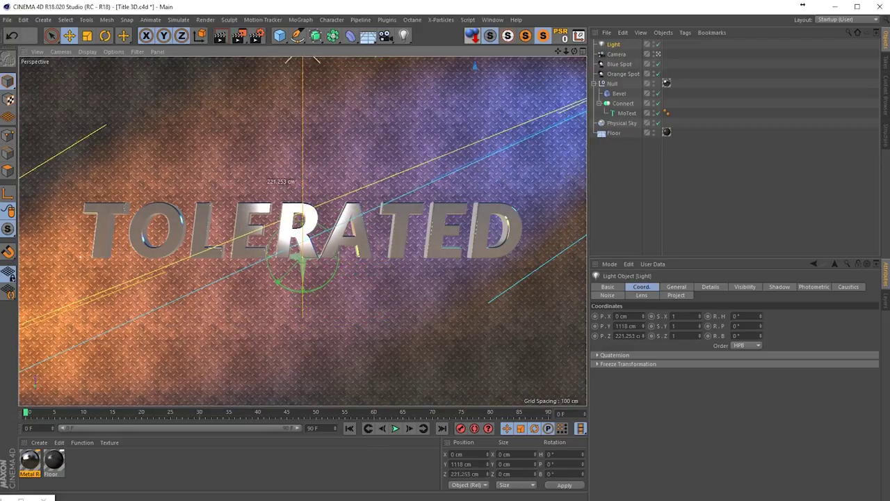
drag(643, 322, 643, 208)
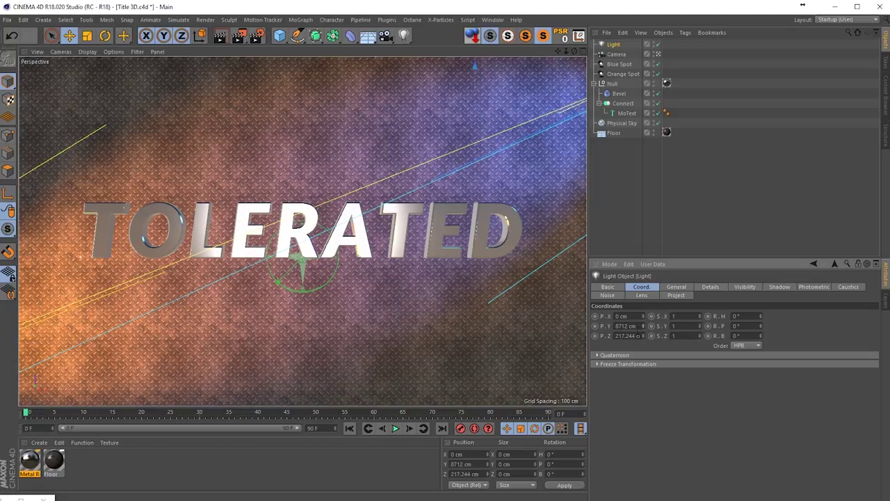
Give the new light soft shadow maps and lower its intensity to about 70%.
click(689, 287)
click(662, 391)
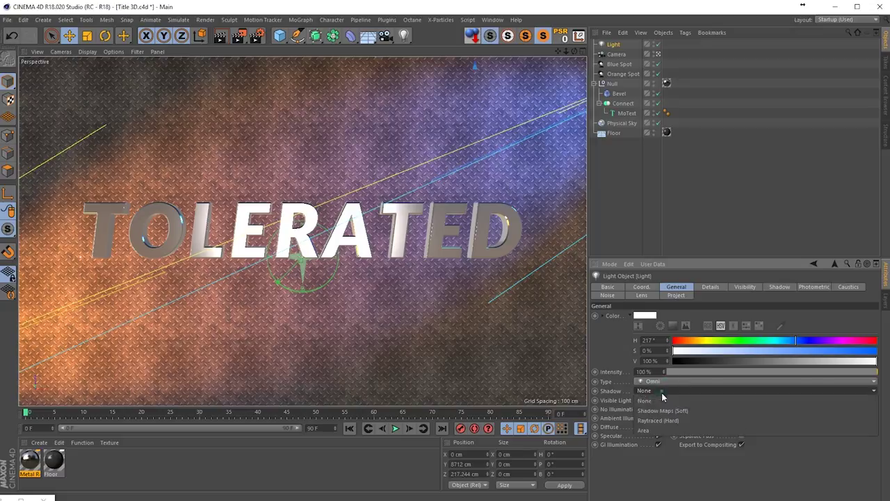
click(659, 407)
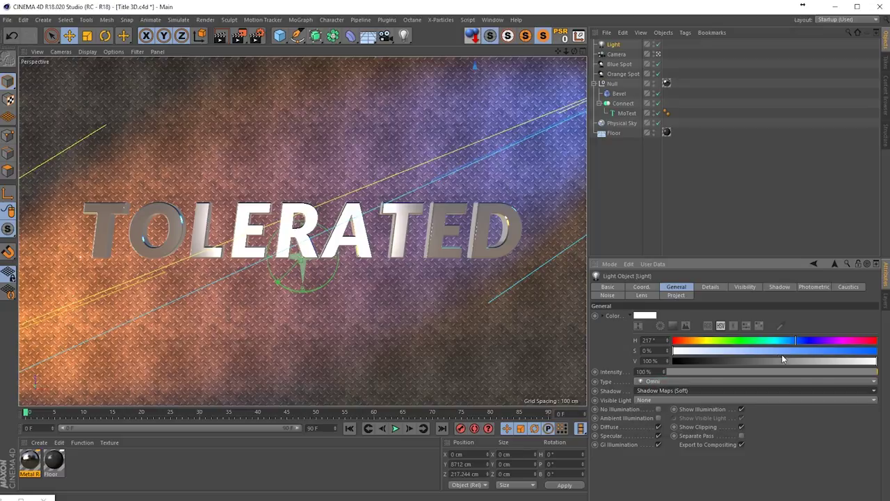
click(818, 371)
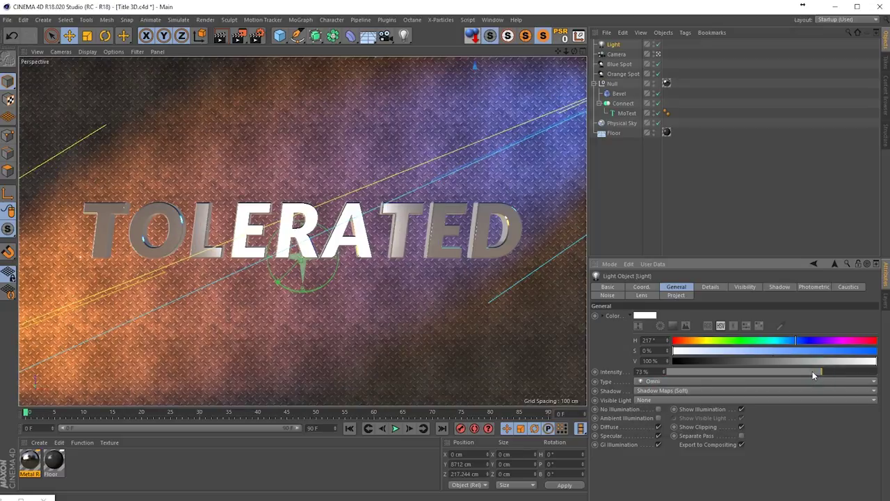
drag(812, 371, 812, 375)
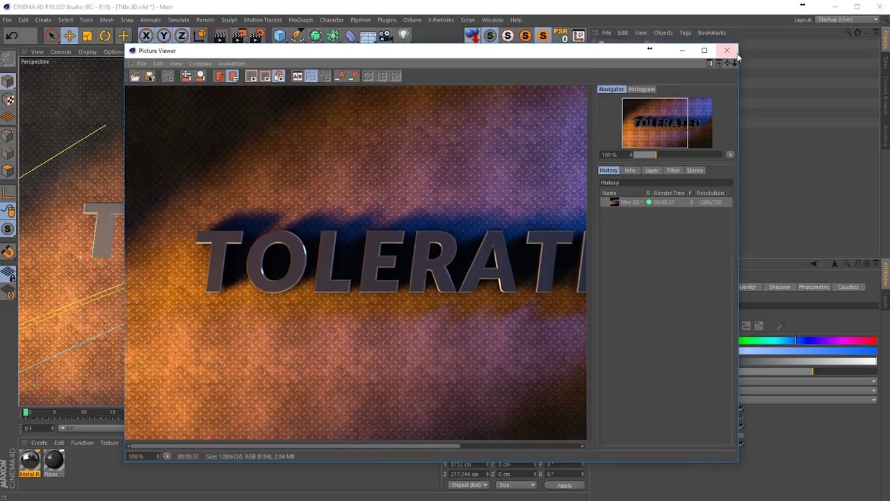
Render the frame to the Picture Viewer with the new light and compare it with the previous render.
click(735, 49)
click(240, 36)
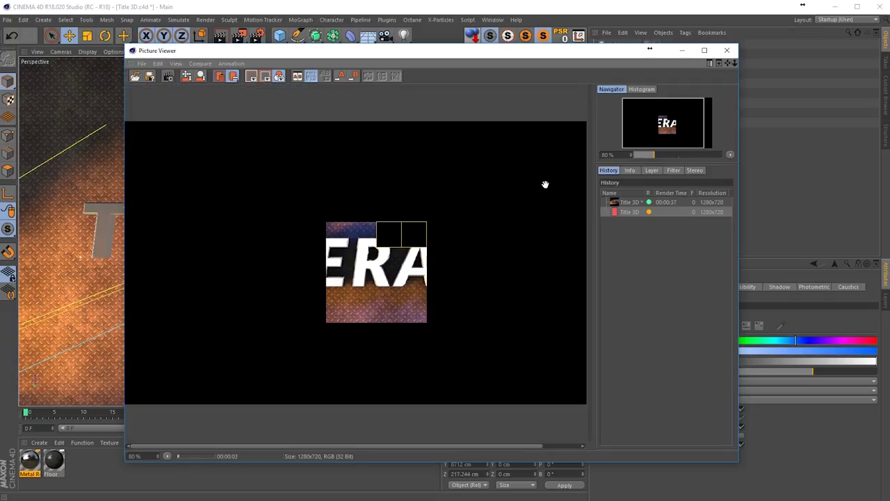
click(621, 202)
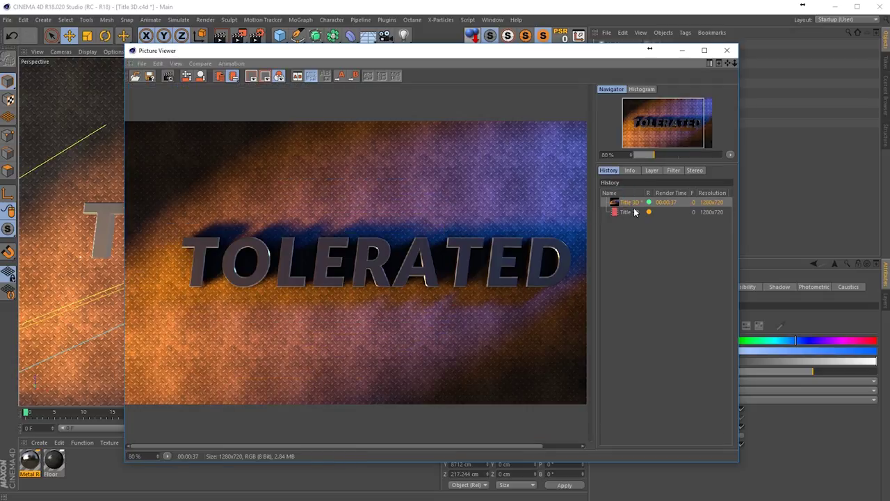
click(635, 212)
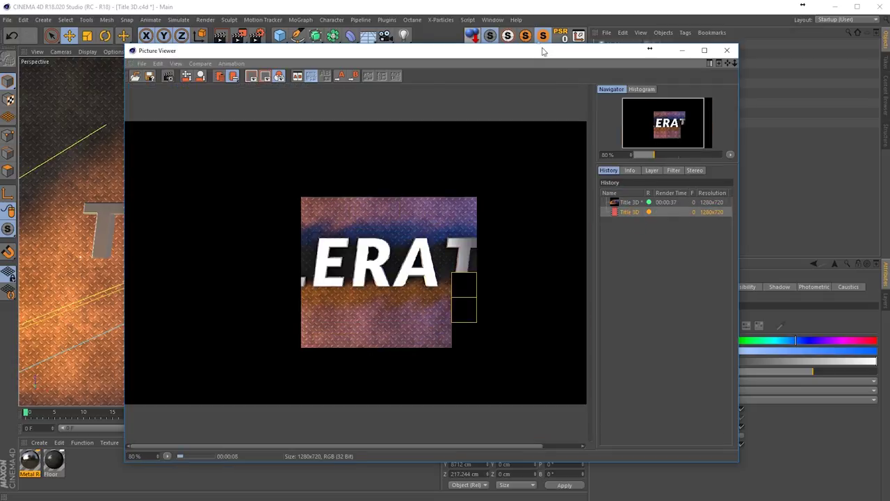
Lower the light's intensity to 37%, stop the running render and render the frame again.
drag(543, 51, 444, 31)
drag(806, 370, 745, 372)
click(629, 29)
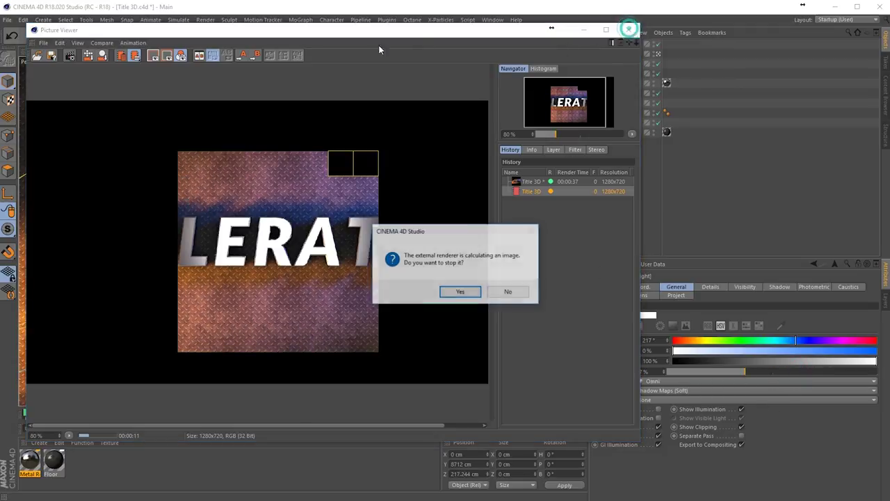
click(457, 290)
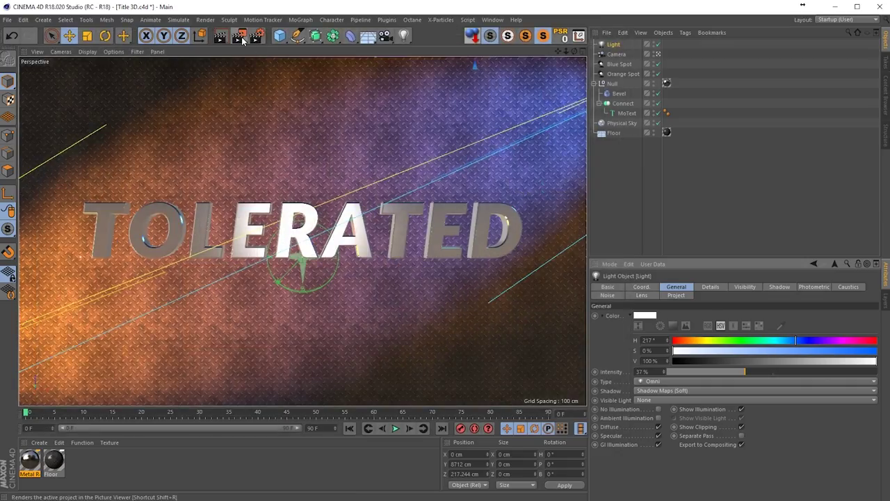
click(241, 37)
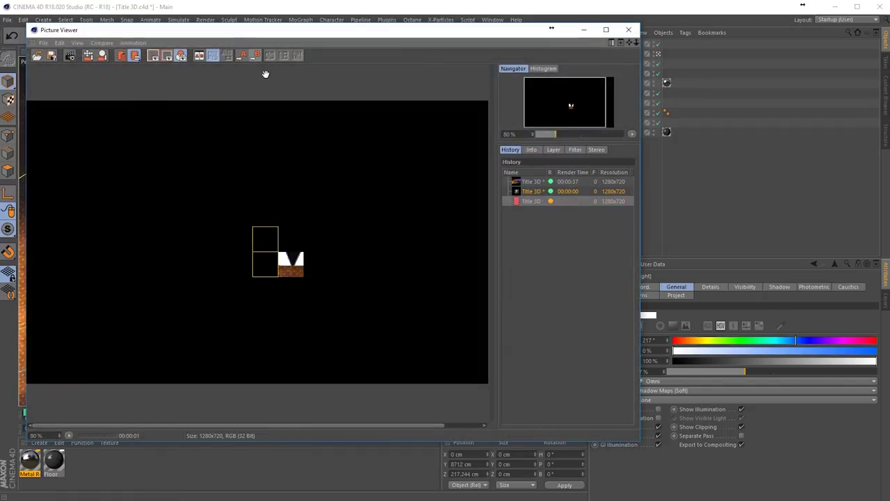
Stop the running render, set the light's intensity to 11% and render the frame to the Picture Viewer.
click(630, 29)
click(460, 292)
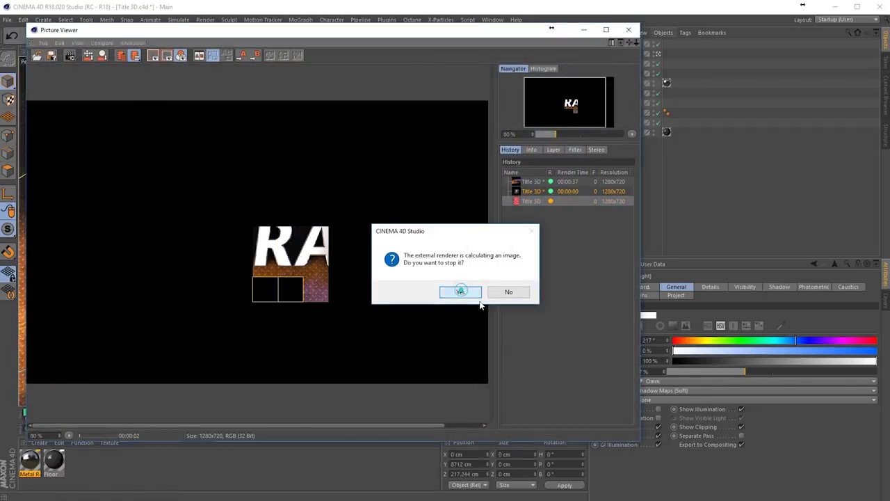
click(686, 372)
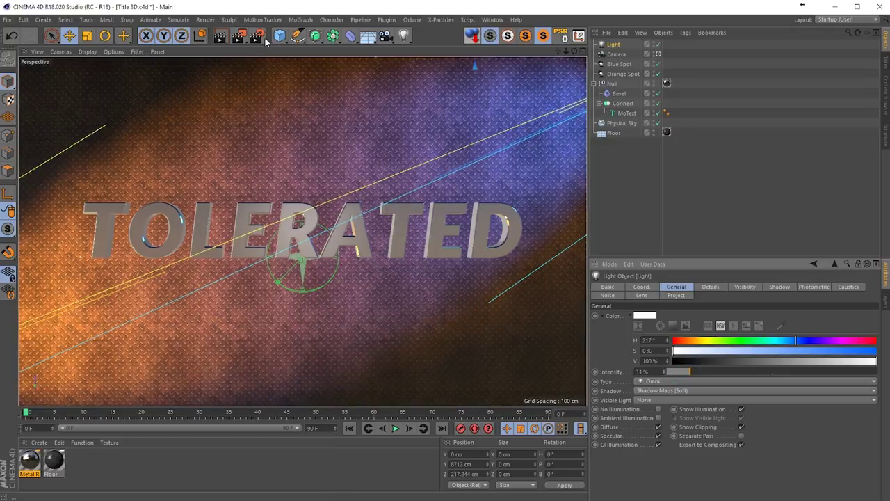
click(237, 36)
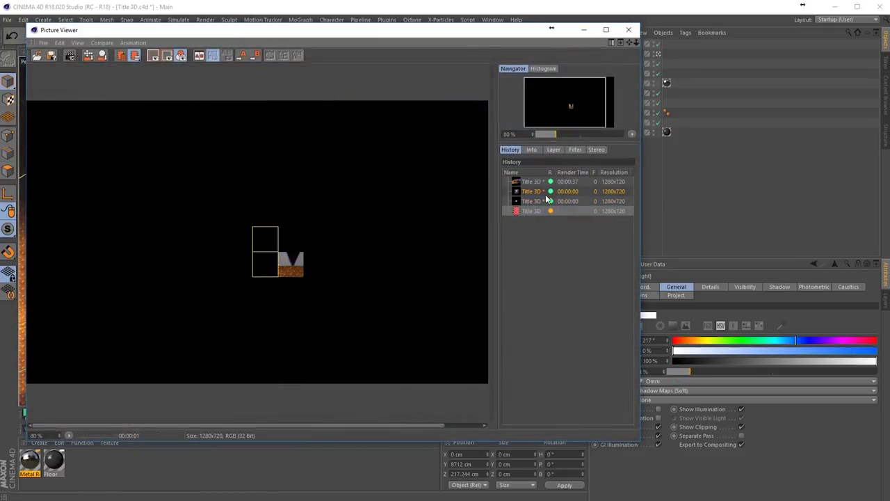
Compare the new render with the first one in the Picture Viewer history, then stop the render.
click(536, 182)
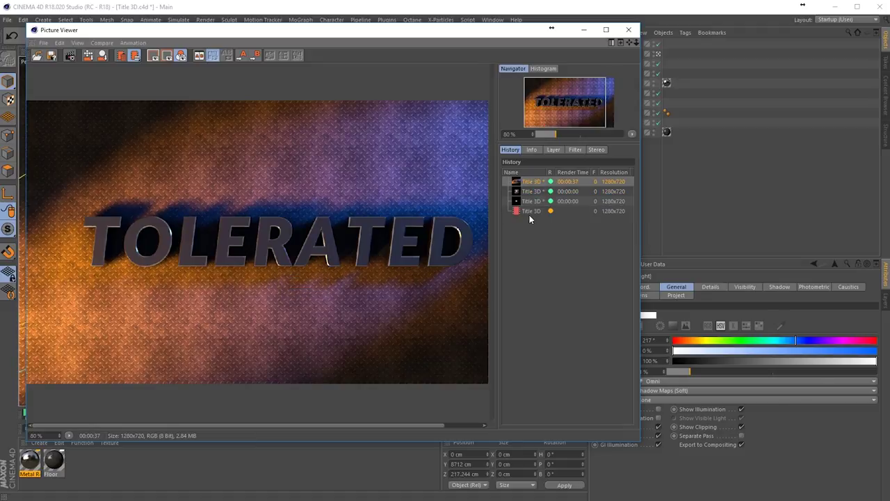
click(530, 212)
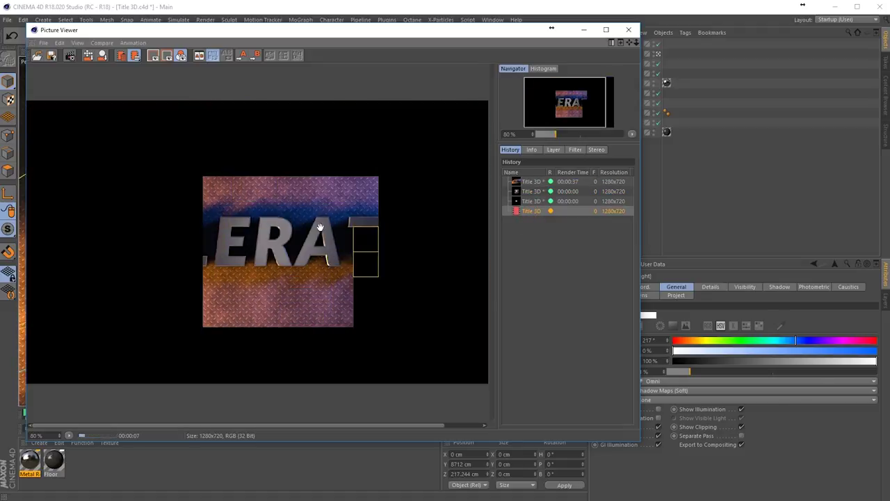
click(528, 182)
click(533, 211)
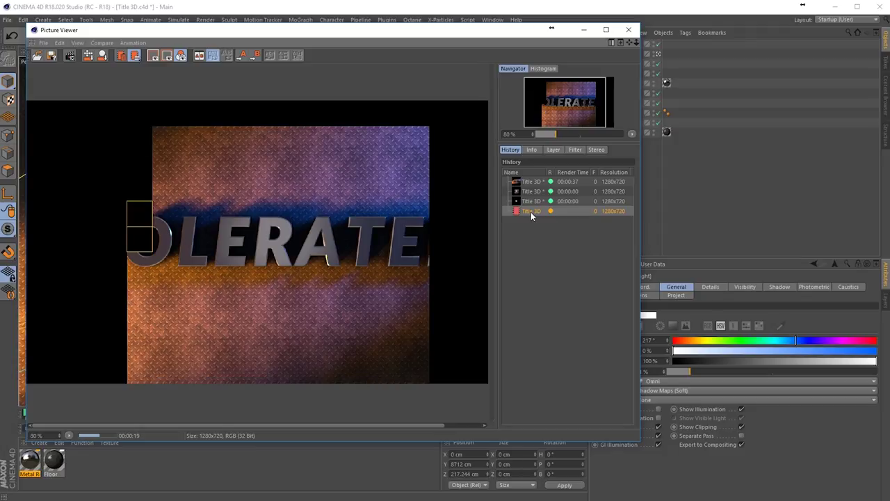
click(528, 181)
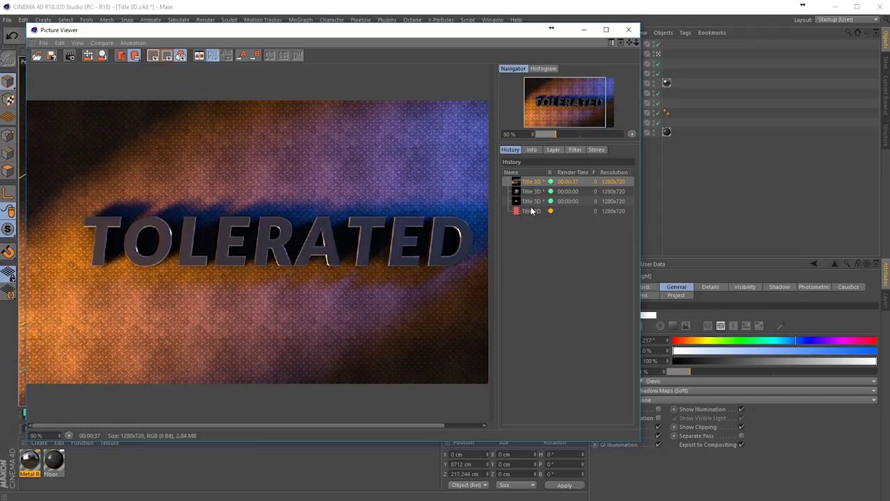
click(531, 210)
click(534, 181)
click(534, 210)
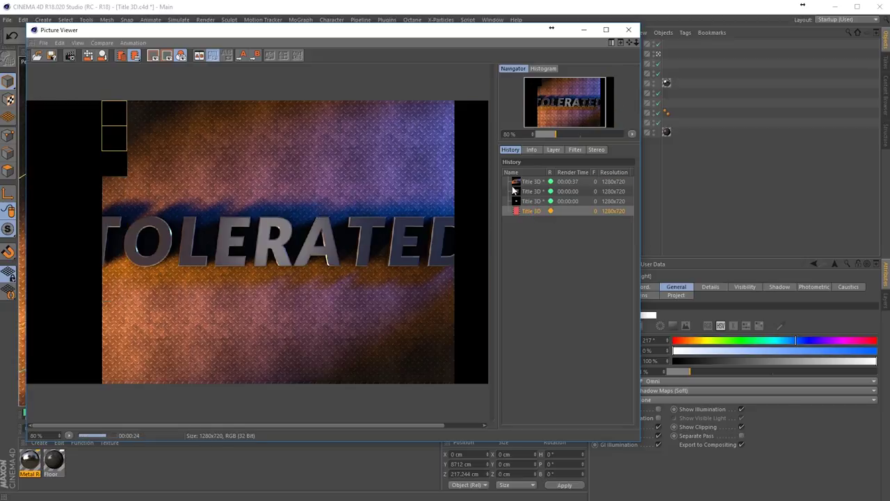
click(537, 182)
click(541, 210)
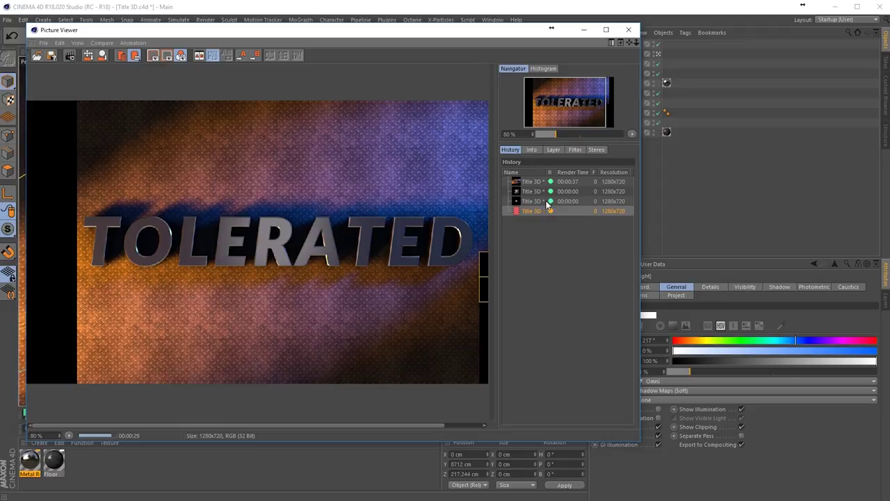
click(629, 31)
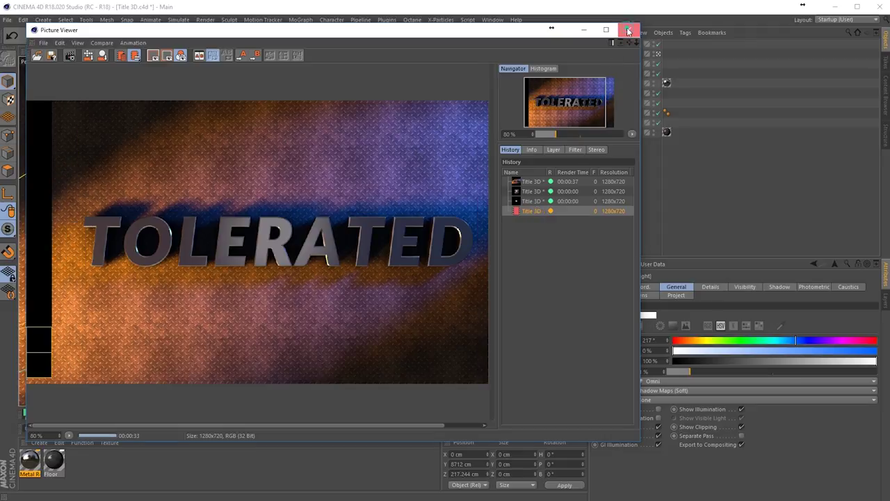
click(457, 295)
Set the light's X position to -158 cm.
click(646, 288)
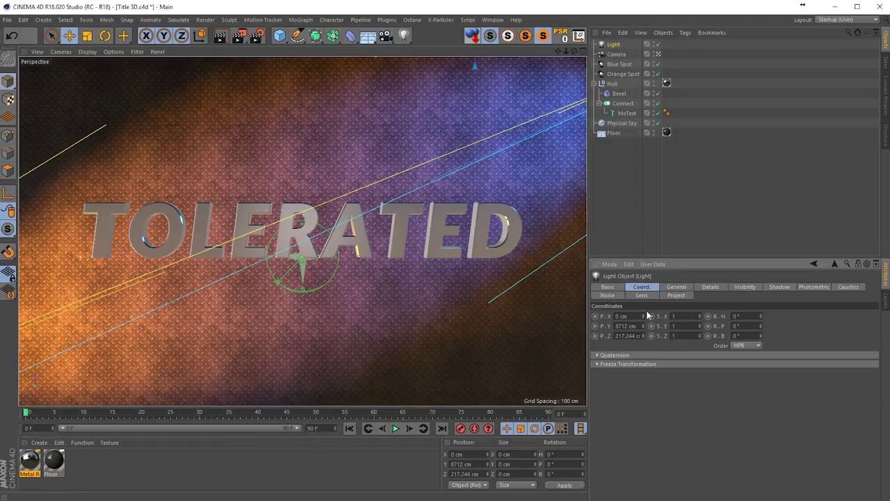
drag(644, 315, 635, 315)
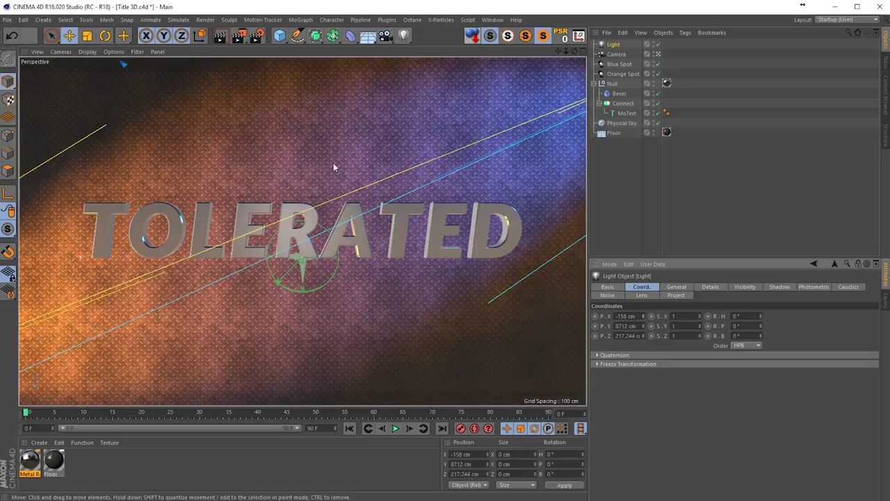
Select the camera, set the timeline's end to 300 frames and extend the preview range to its full length.
click(616, 54)
click(646, 286)
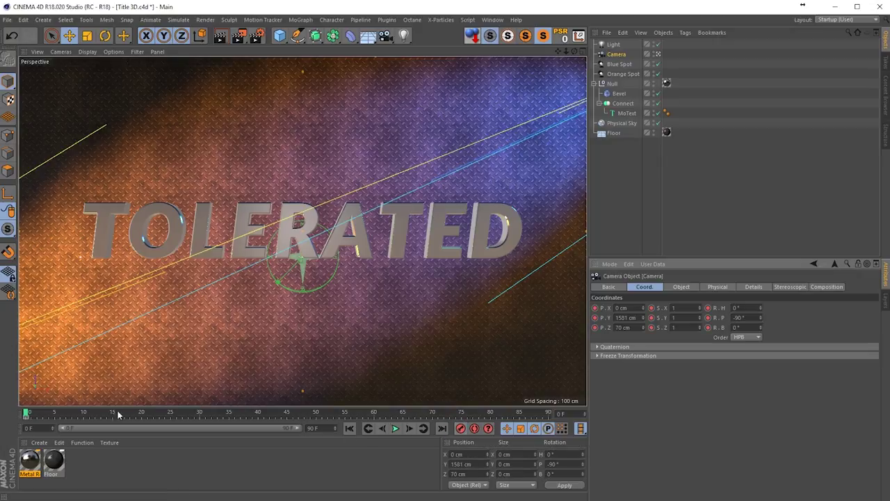
double_click(316, 427)
text(300)
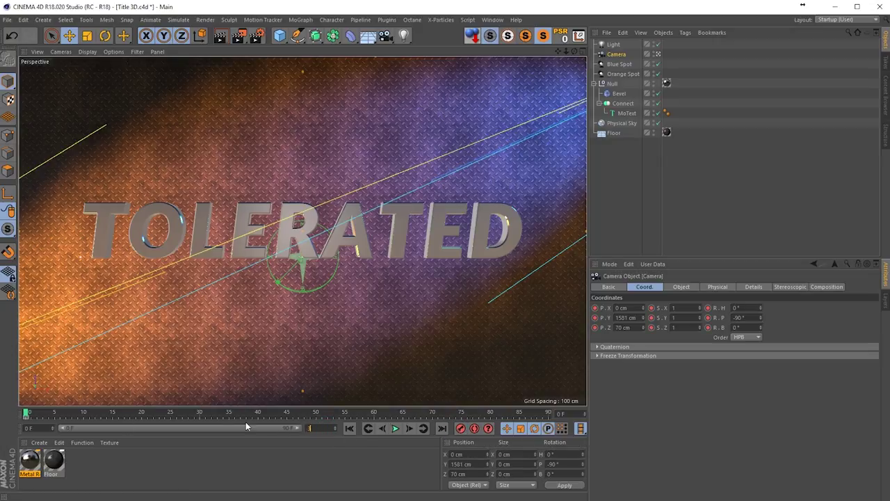
key(Return)
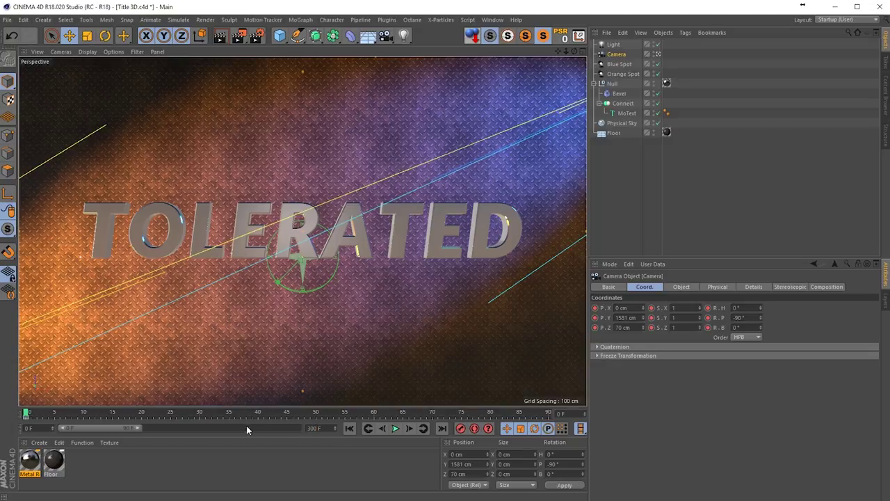
double_click(138, 429)
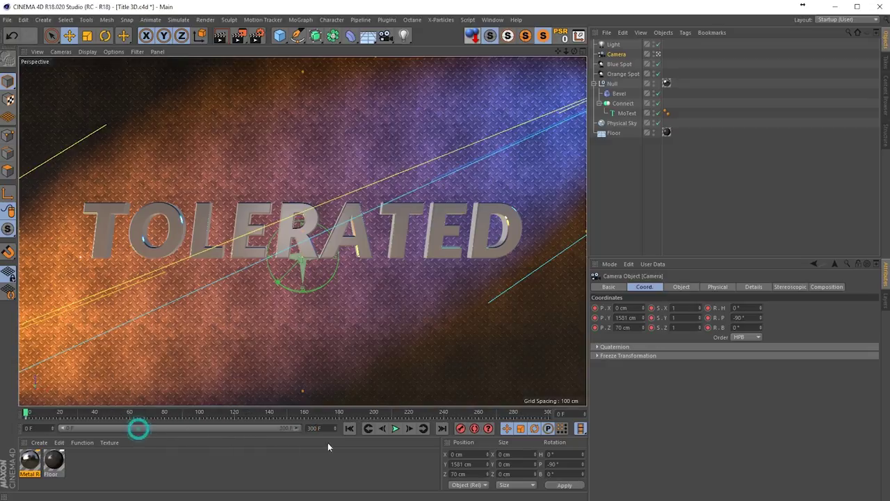
Keyframe the camera's Y position at 1608 cm on frame 300 and return to the first frame.
click(443, 429)
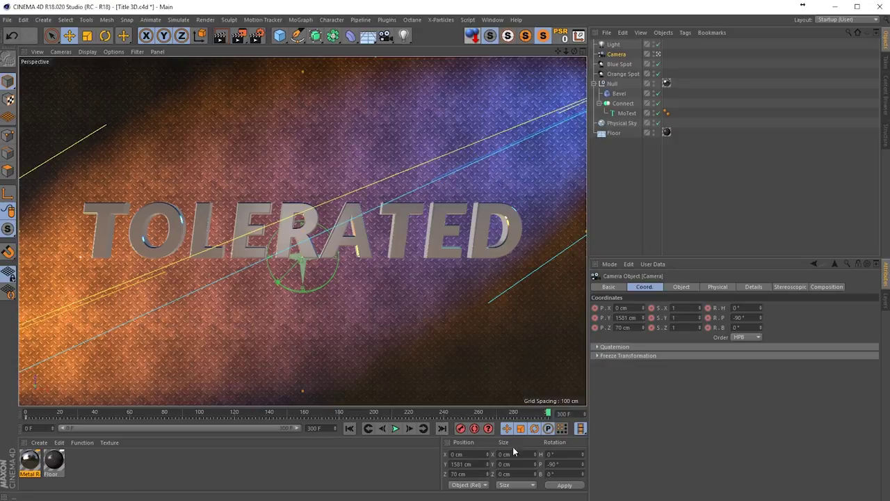
drag(643, 318, 641, 320)
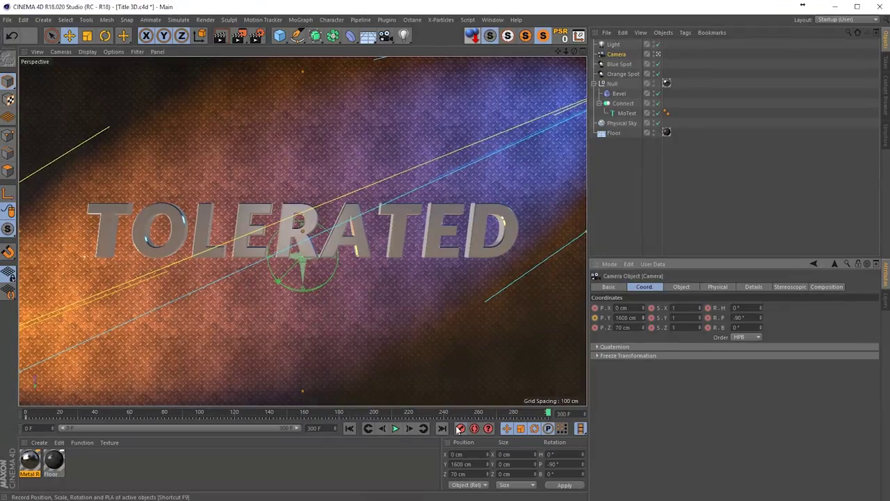
click(348, 428)
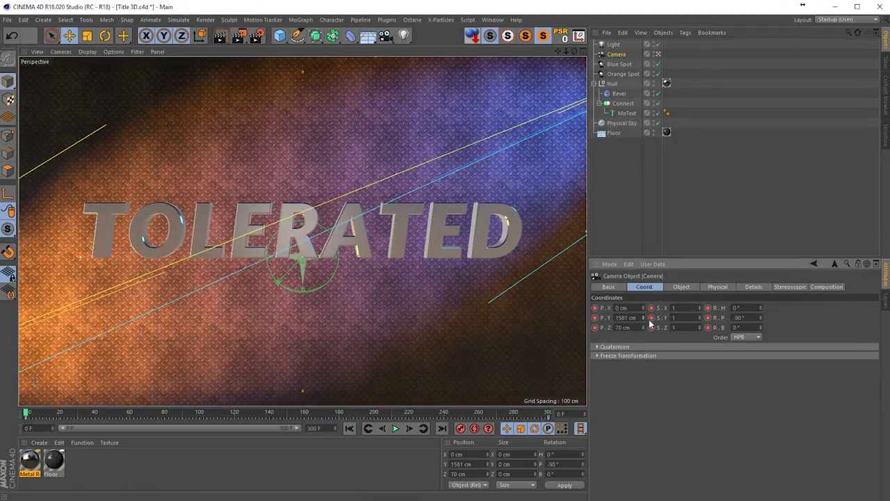
Keyframe the camera's Y position at 6800 cm on frame 0 and play back the move.
drag(643, 317, 644, 313)
click(459, 428)
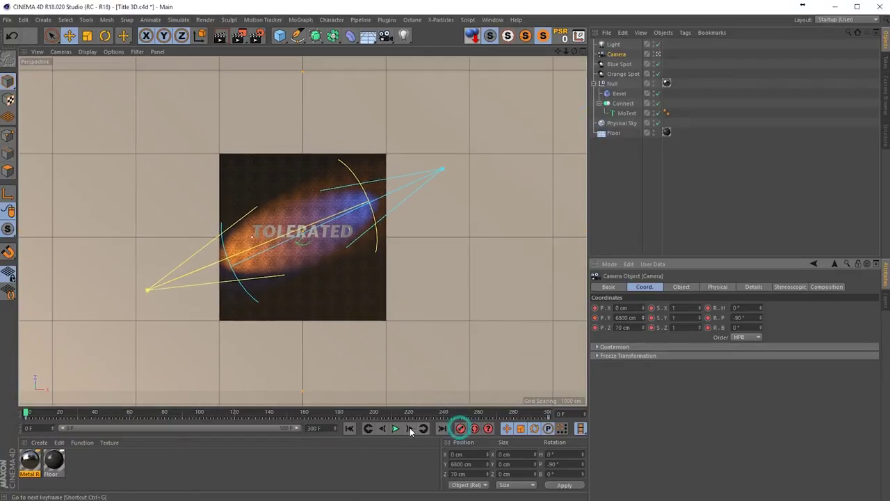
click(395, 428)
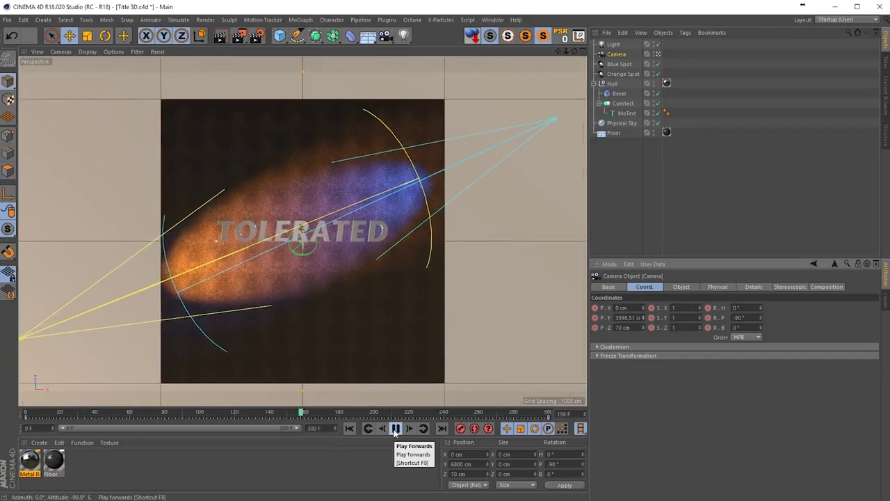
click(395, 428)
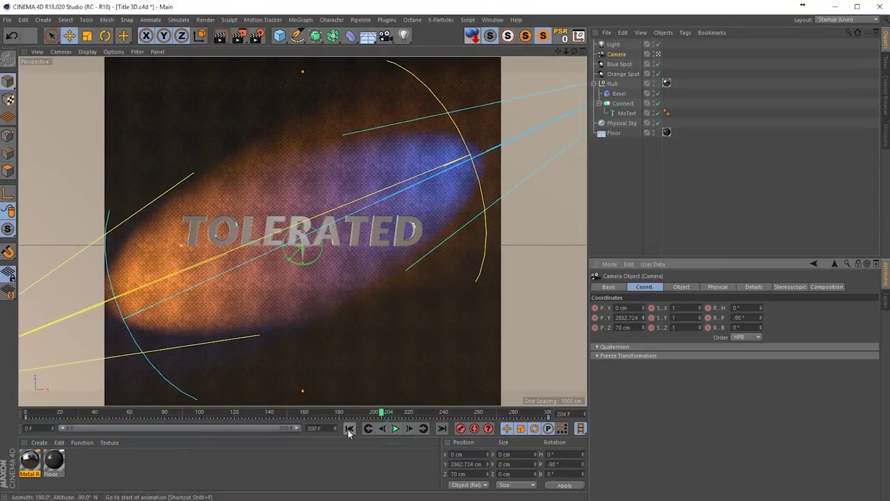
click(349, 428)
Open the F-Curve timeline and show the camera's animation curves over the full 300 frames.
click(493, 20)
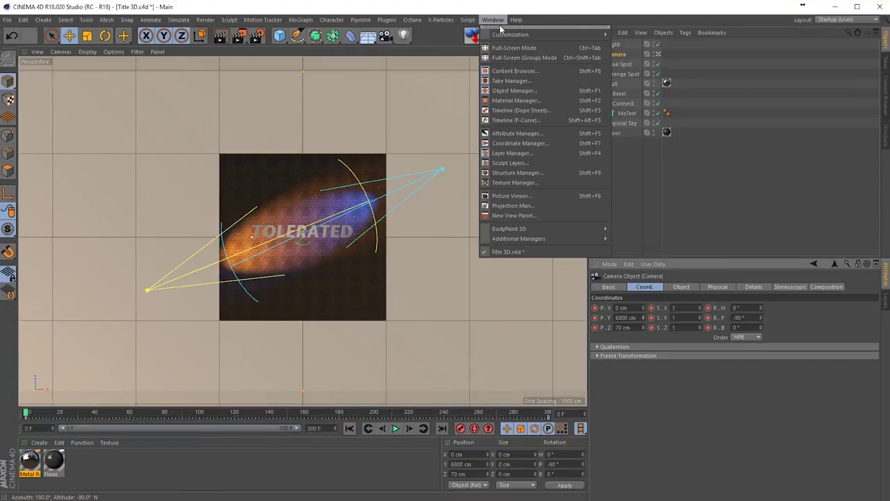
click(505, 121)
drag(477, 133, 517, 82)
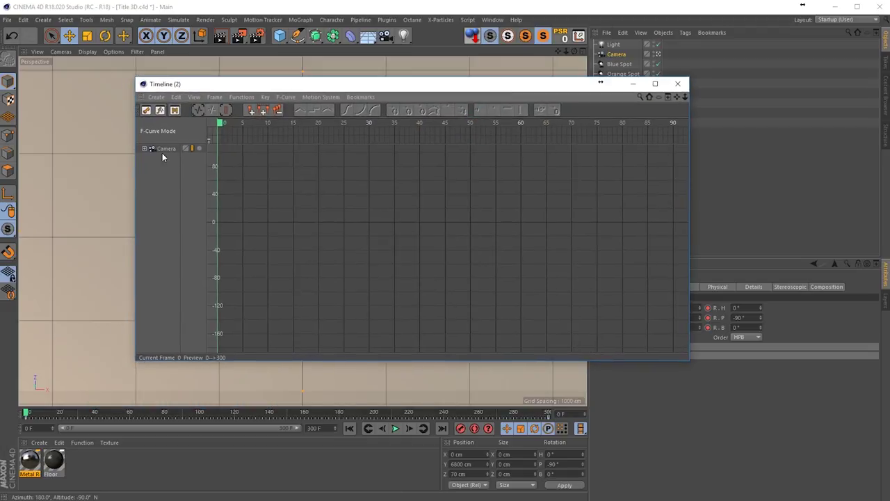
click(165, 149)
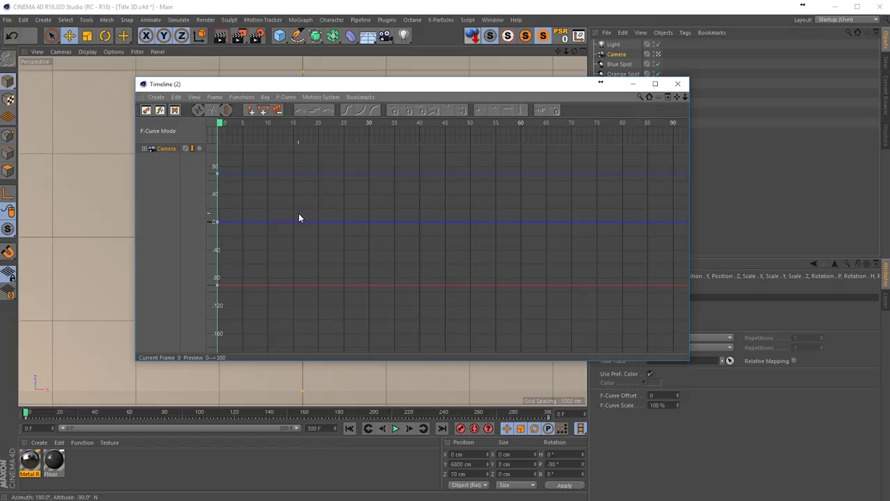
key(h)
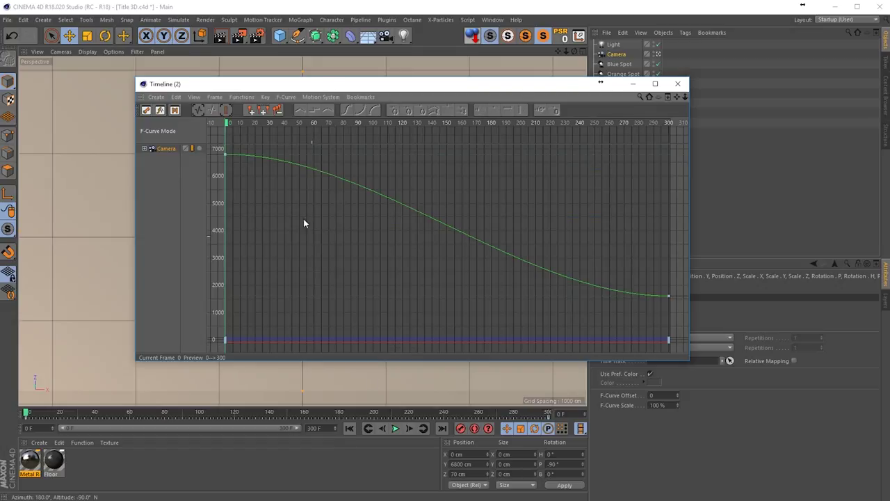
Shorten the tangent of the camera's first Y-position key to about 0.3 frames so the curve starts steeply.
drag(250, 143, 208, 170)
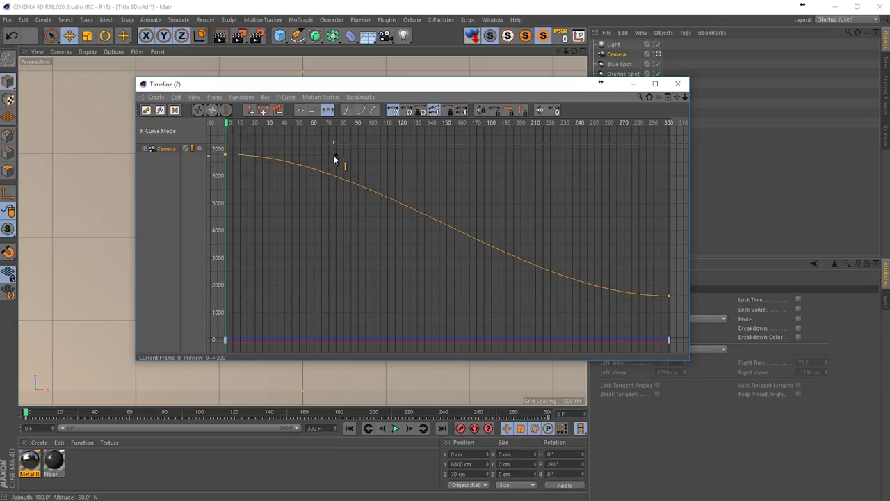
drag(335, 155, 254, 172)
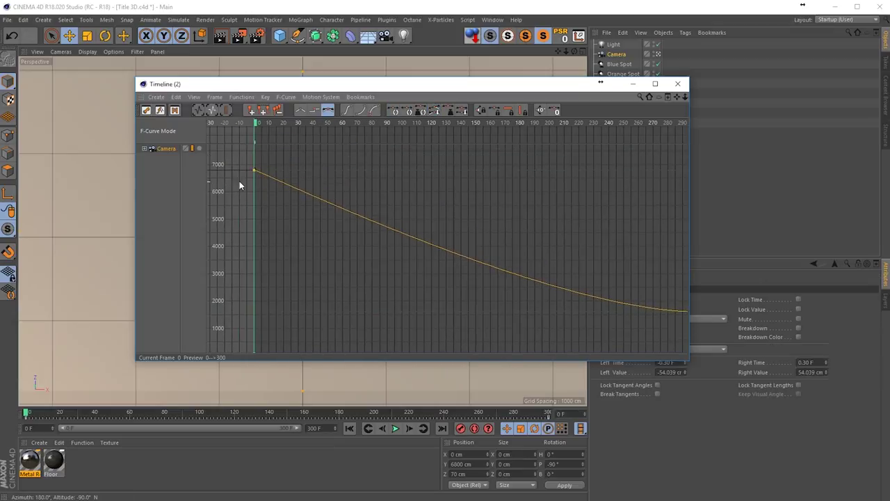
key(h)
Lengthen the tangent of the camera's Y-position key on frame 300 to about 231 frames and play back the eased move.
mouse_move(523, 241)
mouse_down()
mouse_move(529, 209)
mouse_move(524, 240)
mouse_up()
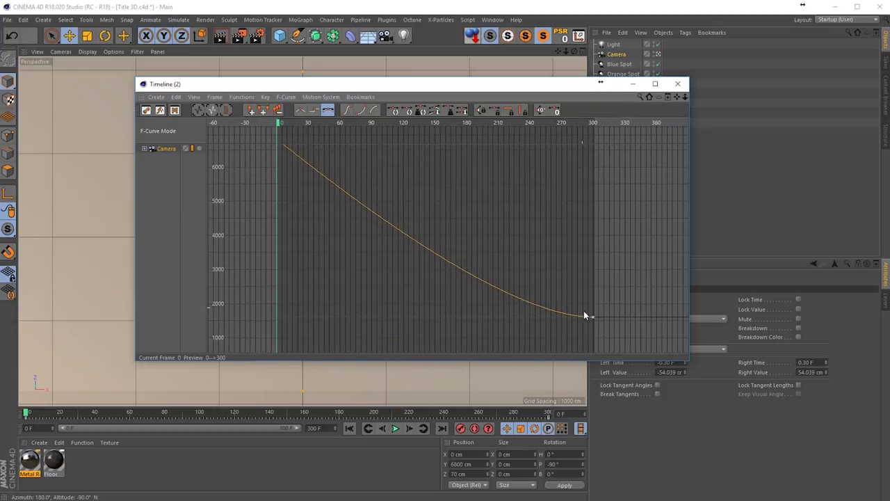
drag(610, 298, 583, 338)
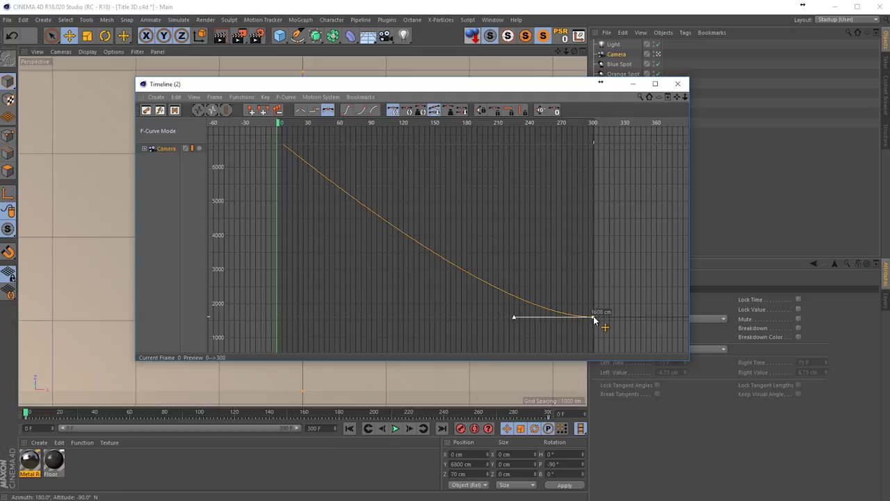
drag(515, 320, 349, 318)
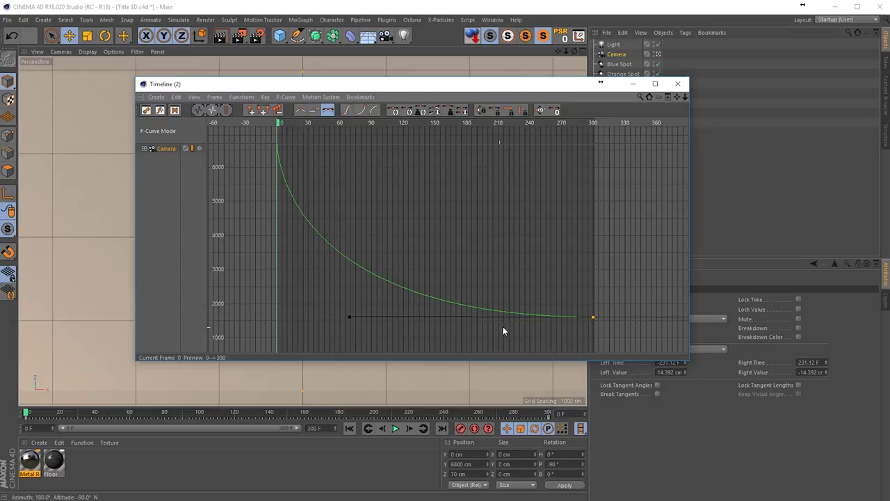
click(677, 83)
click(395, 429)
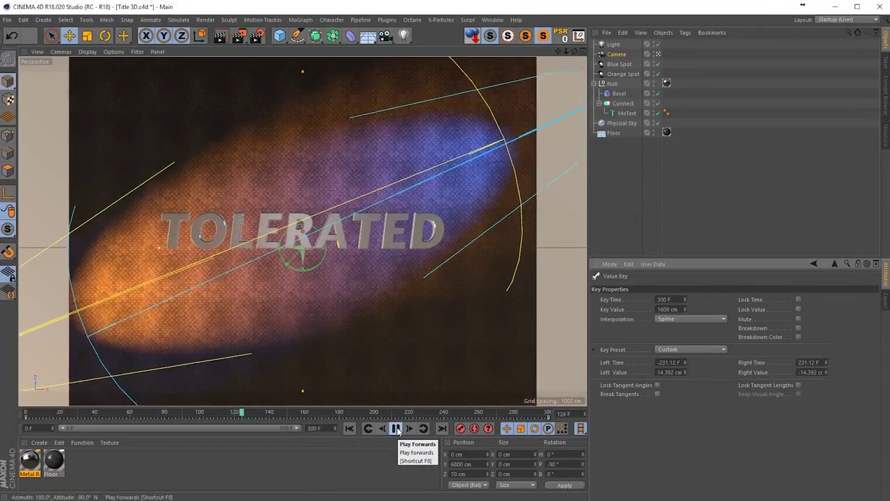
click(396, 429)
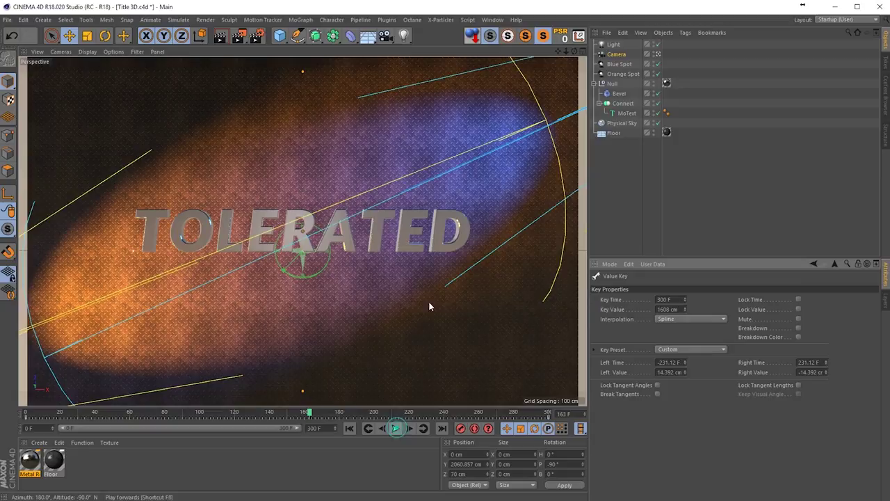
In the F-Curve timeline, move the camera's last Y-position key to about frame 89 with a tangent of about 78 frames, and preview the move.
click(493, 19)
click(515, 121)
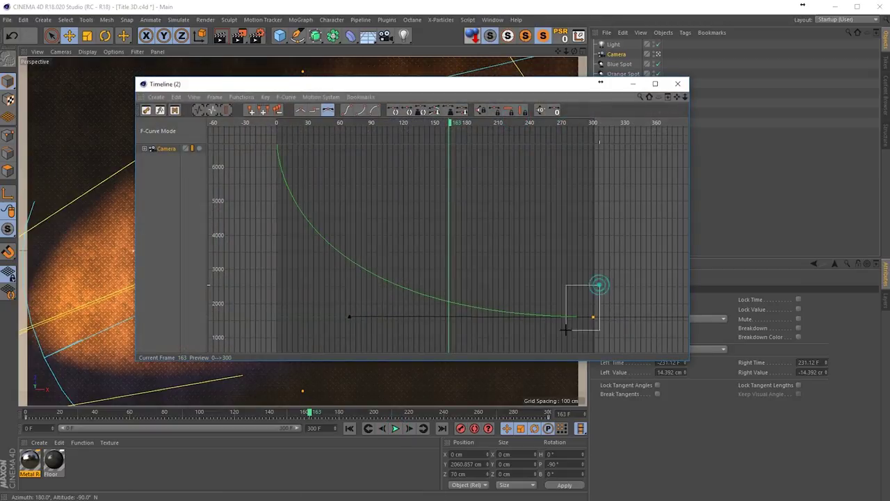
drag(565, 330, 407, 304)
drag(209, 298, 387, 297)
drag(466, 297, 380, 321)
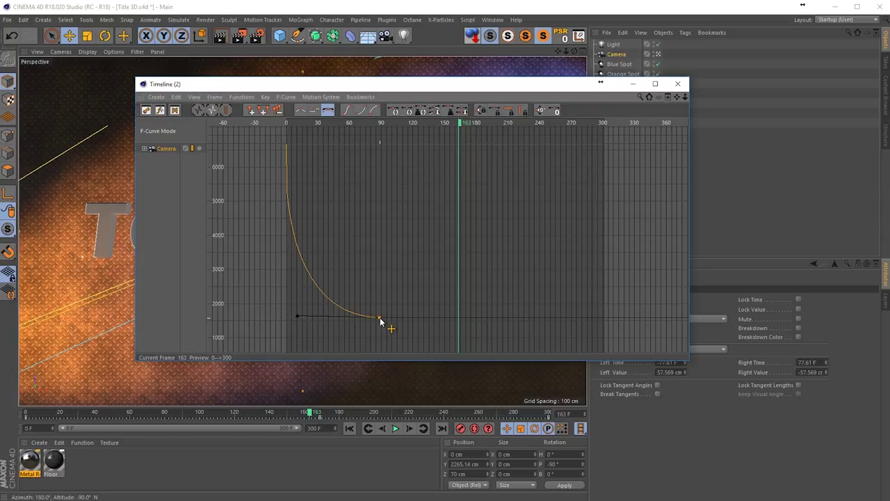
click(349, 428)
click(395, 428)
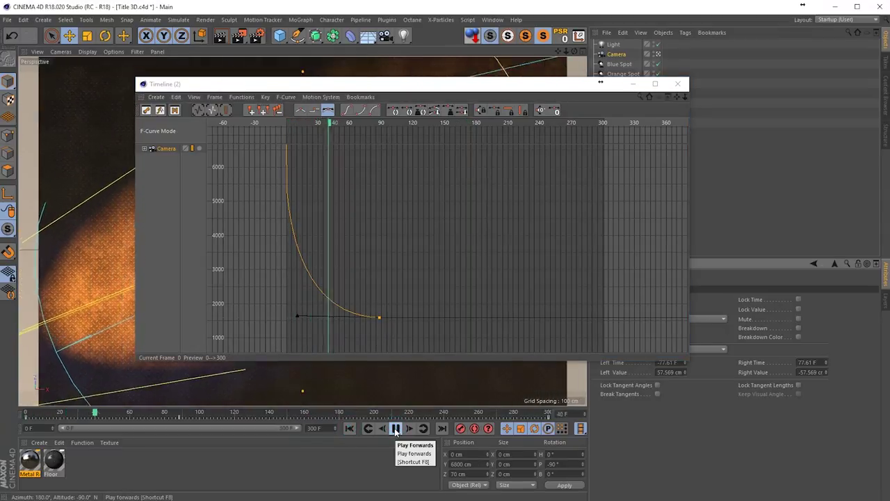
click(396, 428)
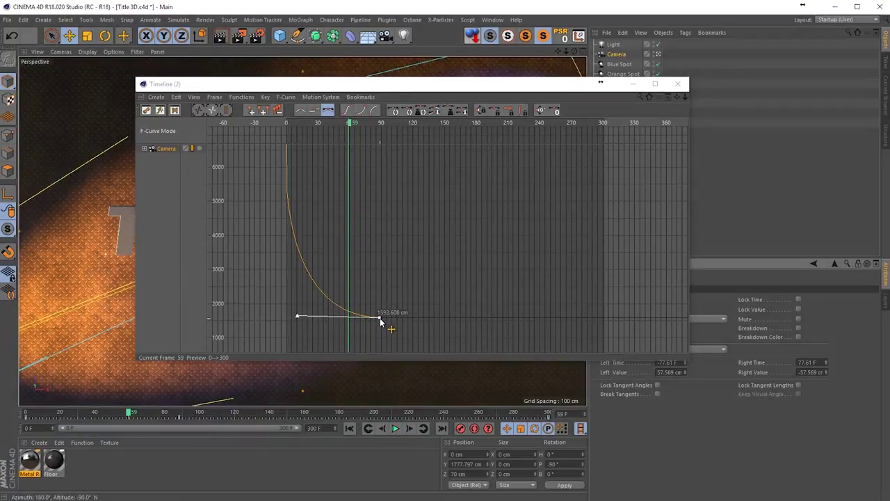
Move the camera's end key to frame 52 with a level tangent of about 47 frames and play back the faster move.
drag(379, 318, 341, 322)
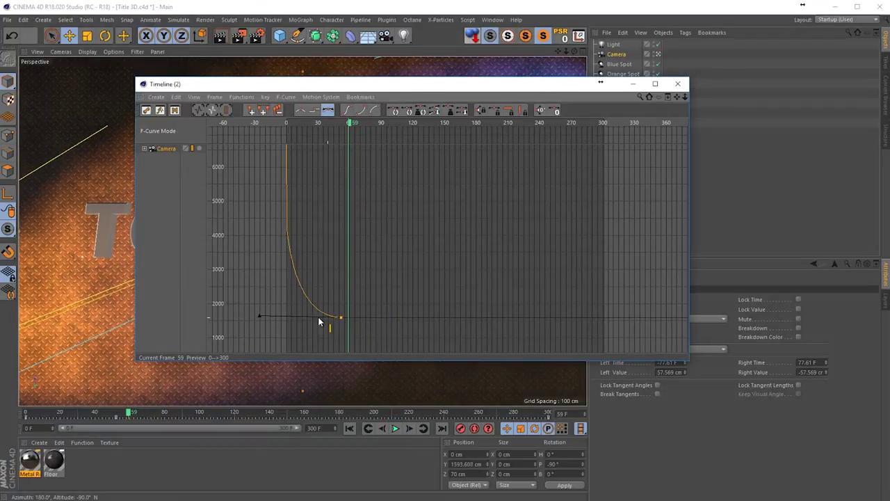
drag(276, 322, 292, 318)
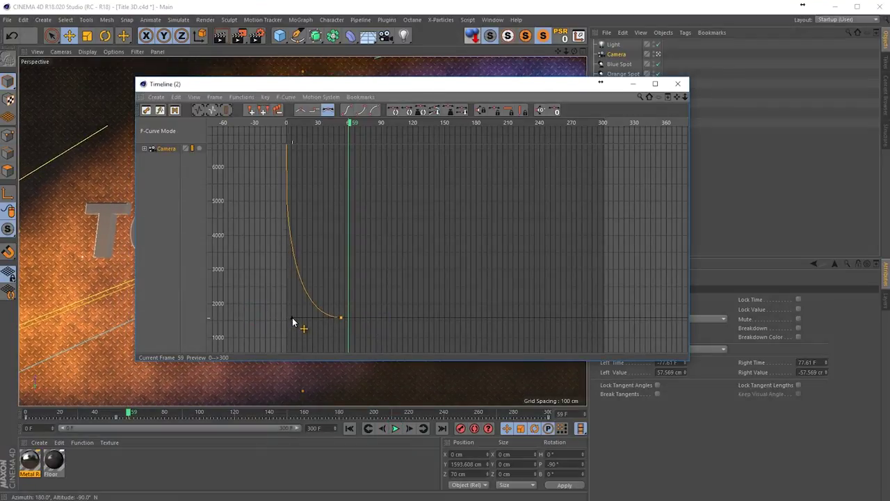
click(358, 429)
click(395, 428)
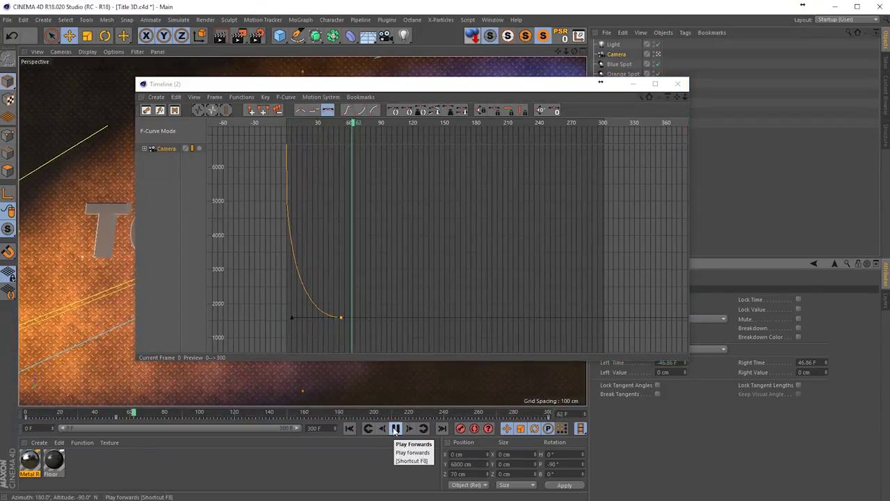
click(394, 428)
click(678, 84)
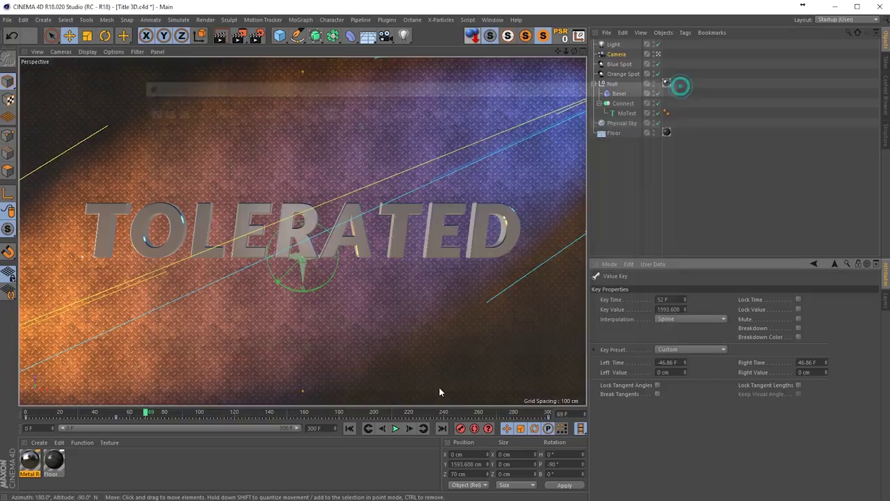
click(350, 427)
click(395, 428)
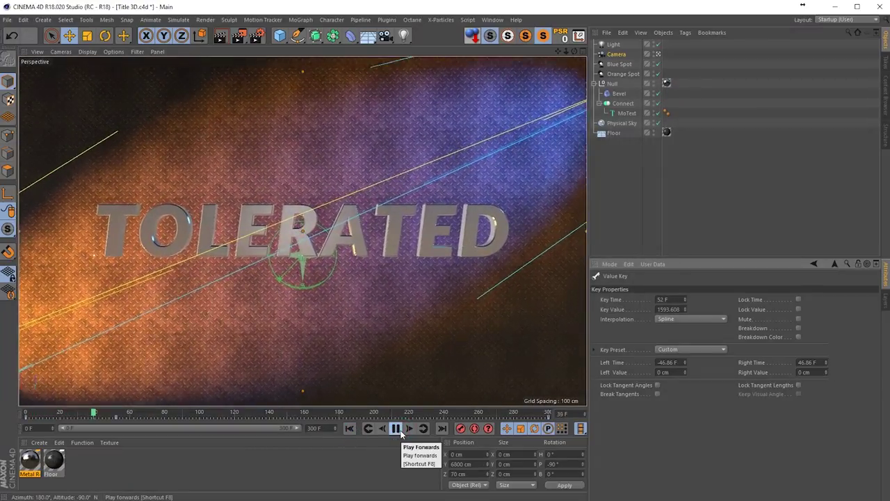
click(396, 428)
On frame 52, keyframe the camera's Y position at about 1814.6 cm and play back the move from the start.
click(119, 413)
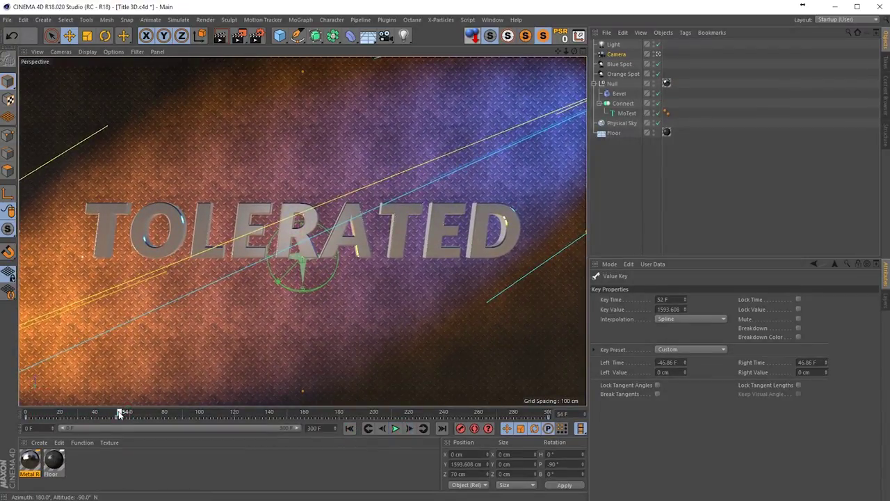
click(616, 54)
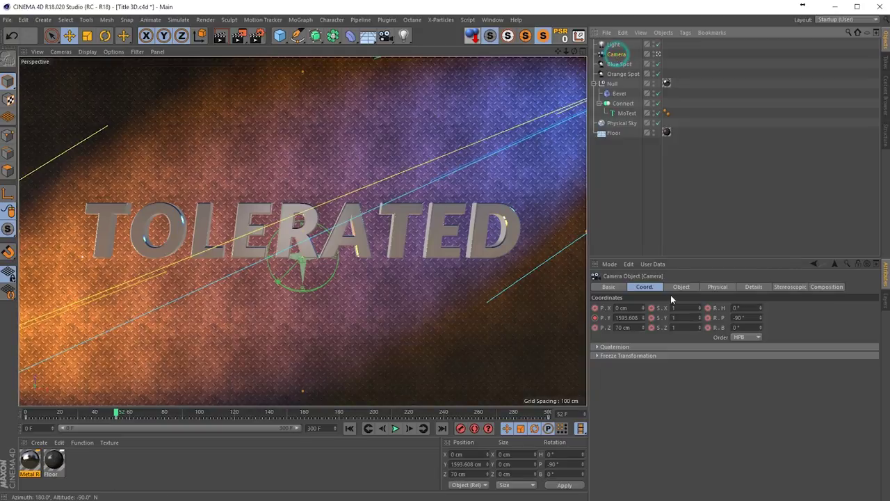
drag(643, 317, 643, 292)
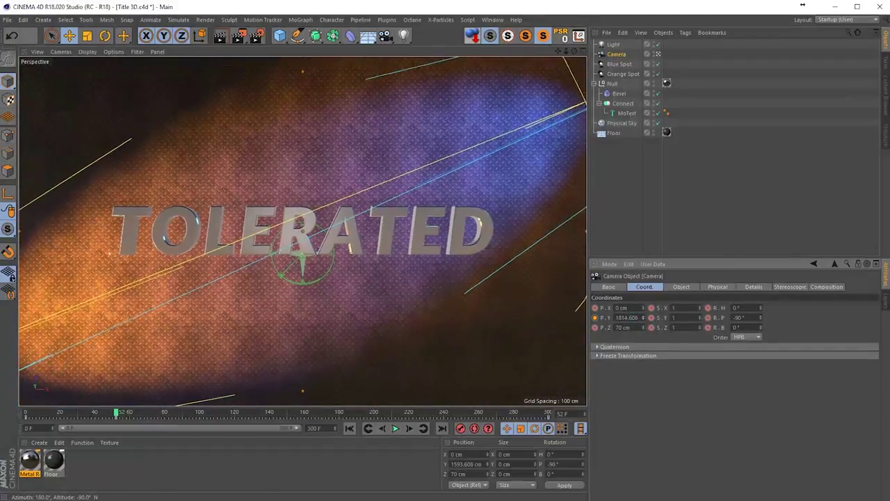
click(350, 428)
click(395, 428)
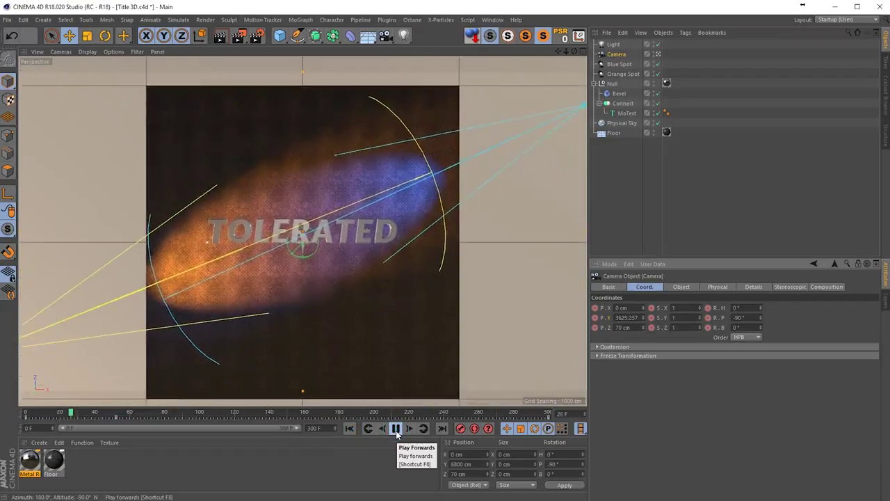
click(396, 429)
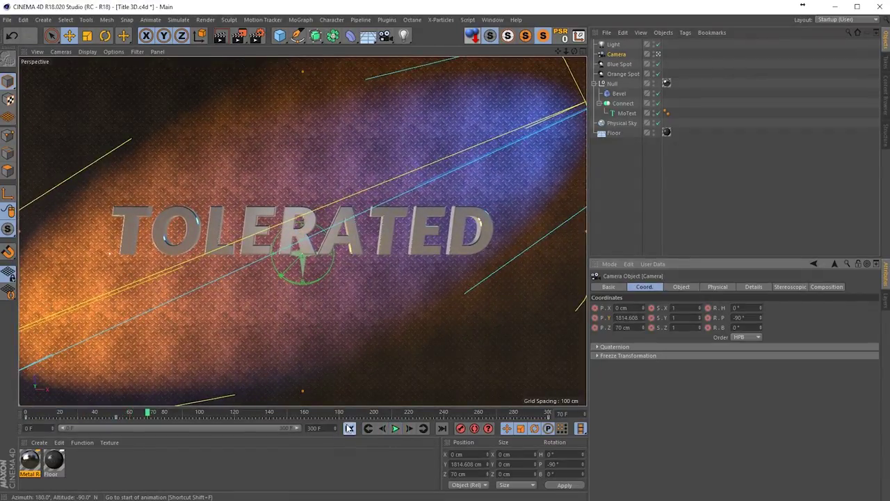
click(350, 428)
click(400, 431)
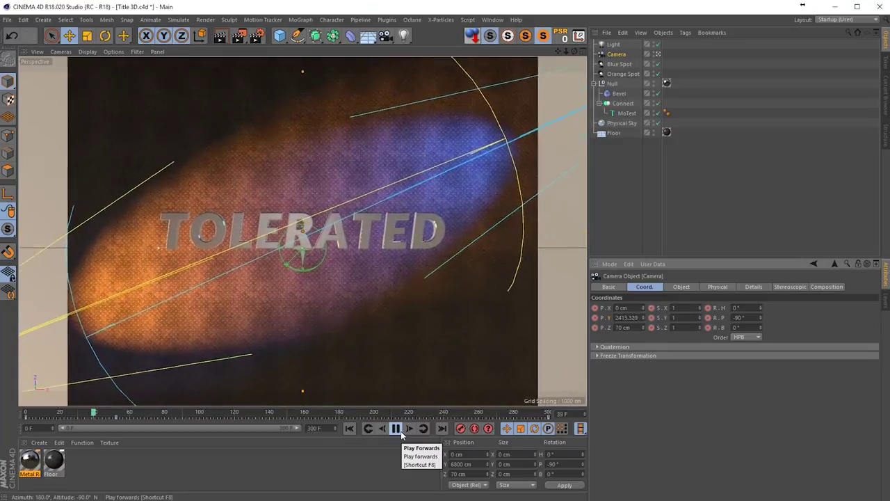
click(396, 428)
In the F-Curve timeline, move the camera's end key to frame 30 at about 1778 cm and pull its tangent in to near frame 0.
click(492, 19)
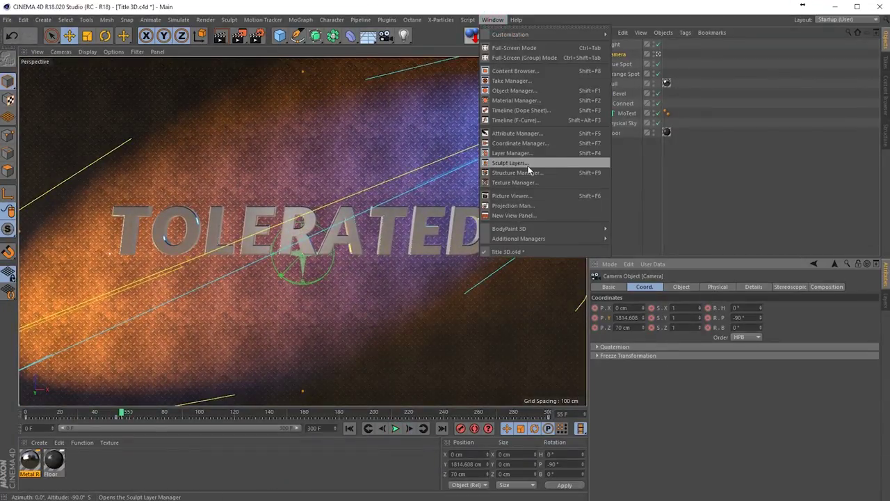
click(521, 121)
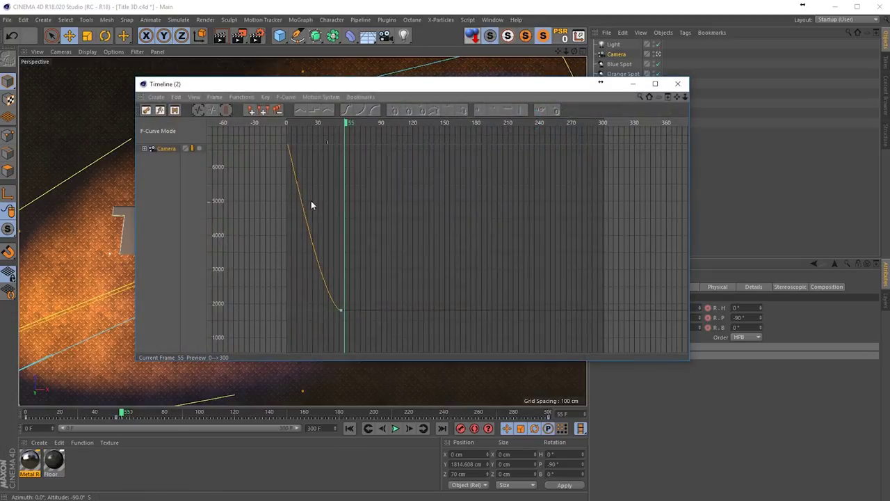
key(h)
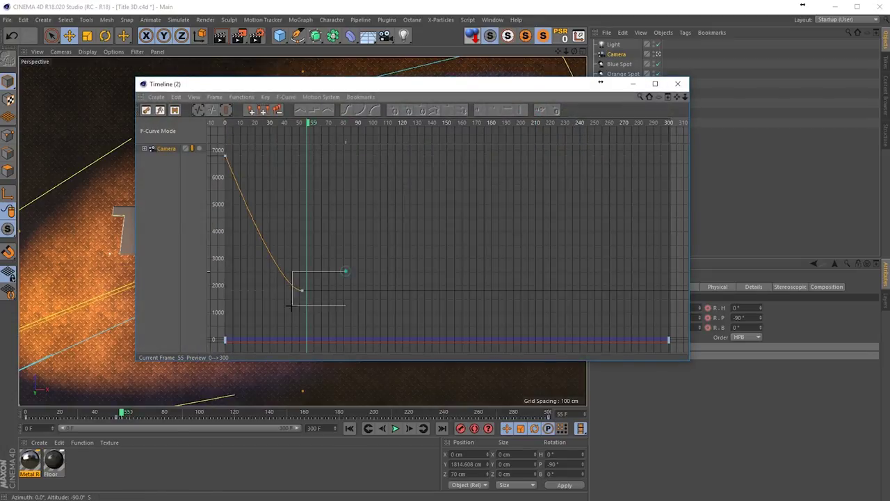
drag(292, 305, 239, 293)
drag(303, 292, 269, 292)
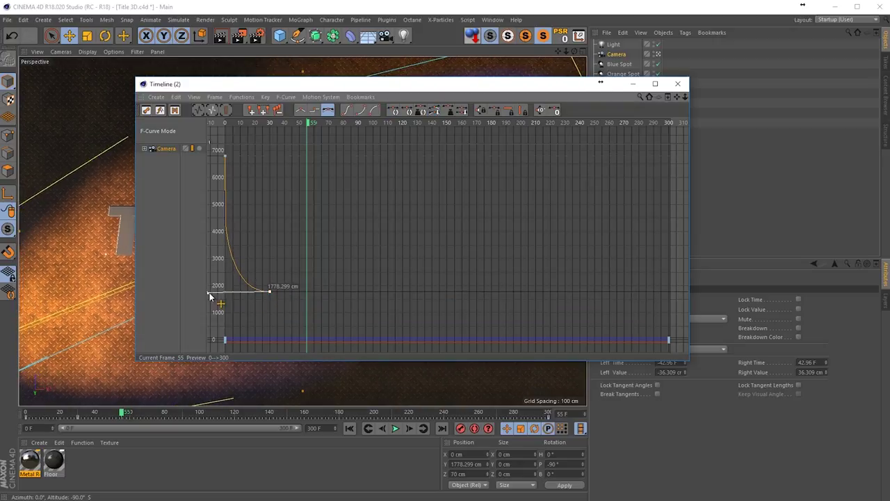
drag(207, 292, 242, 296)
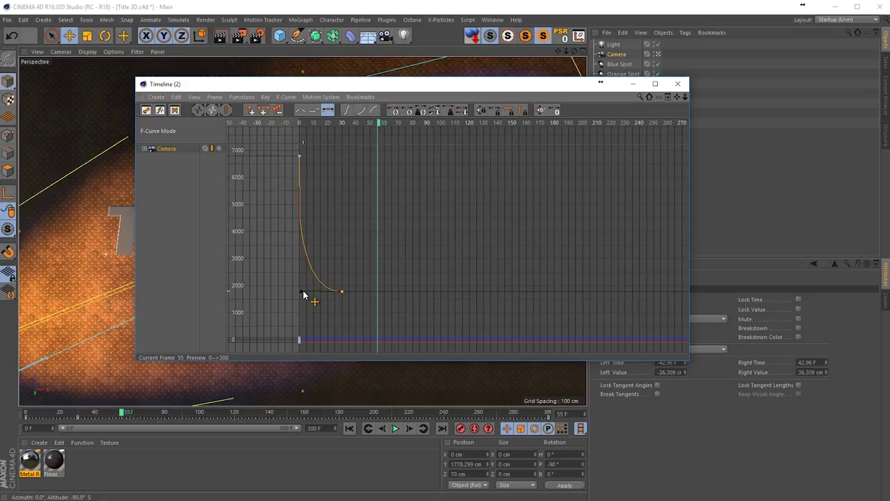
click(299, 157)
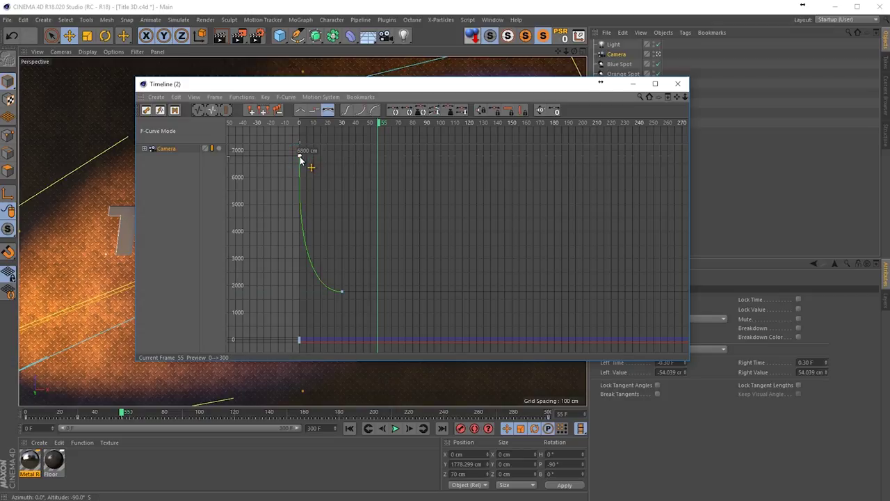
Raise the camera's frame-0 Y-position key to about 7653 cm and play back the move from the start.
mouse_move(301, 160)
mouse_down()
mouse_move(299, 135)
mouse_move(301, 159)
mouse_up()
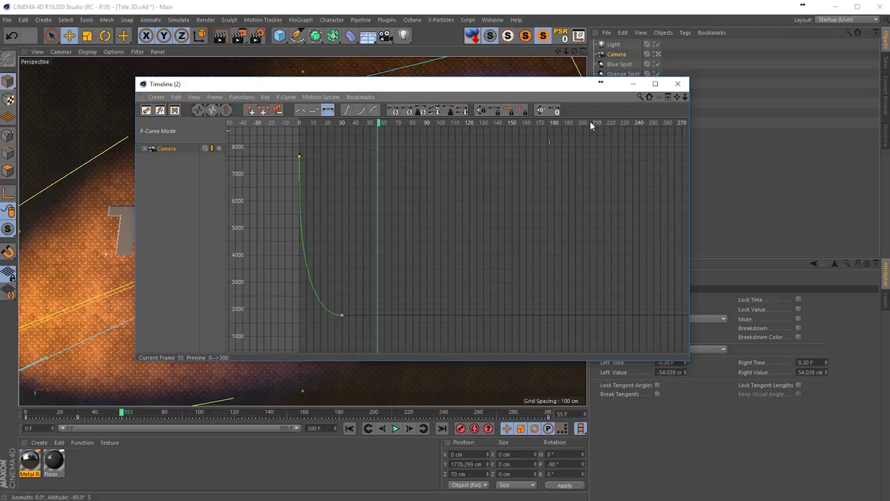
click(687, 83)
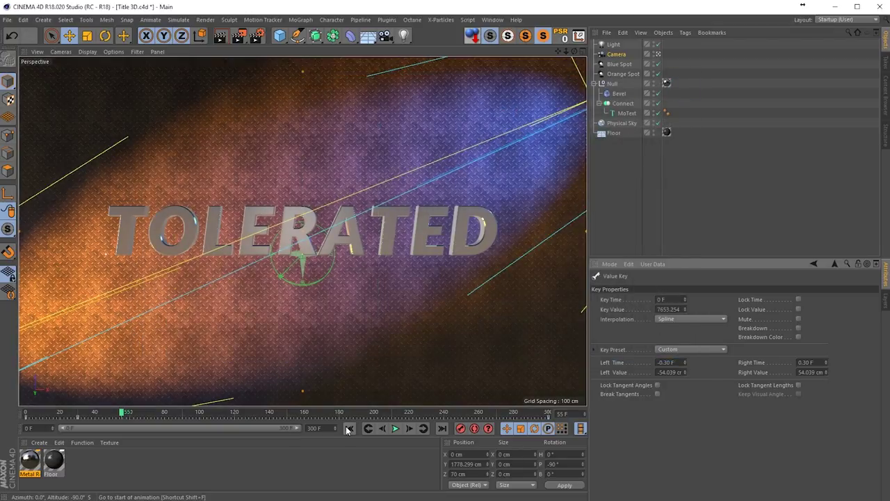
click(350, 428)
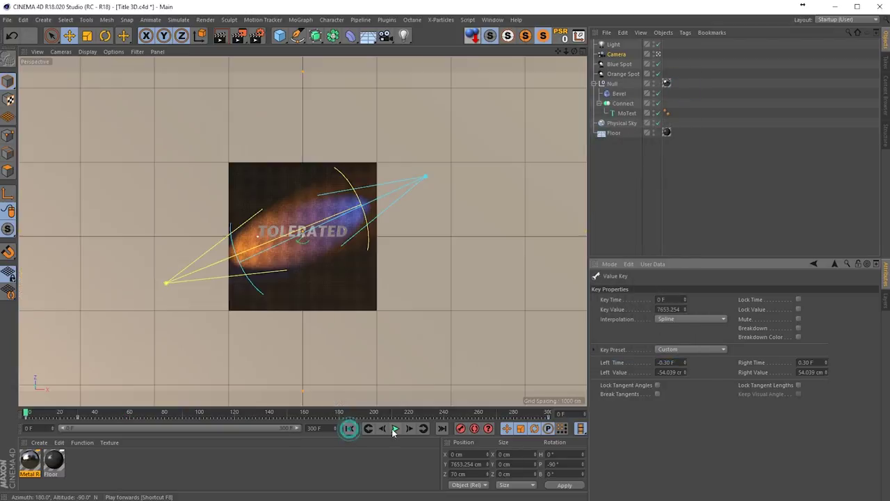
click(395, 428)
click(395, 427)
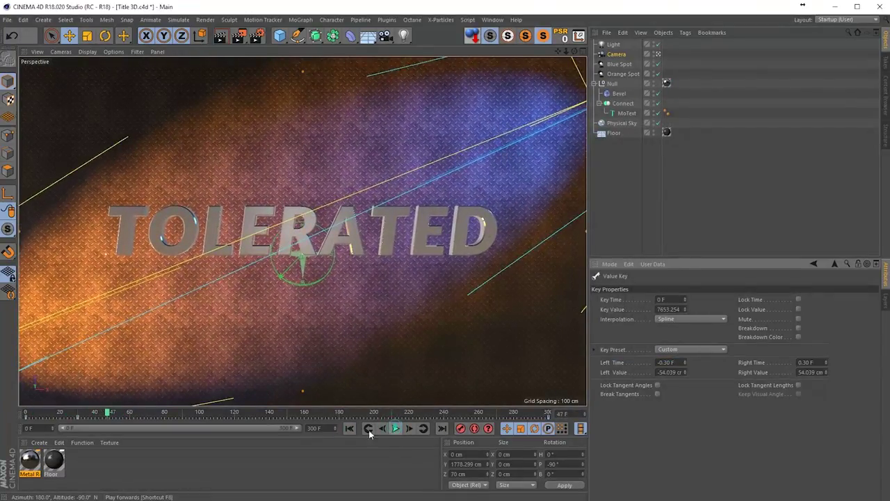
click(349, 427)
click(394, 427)
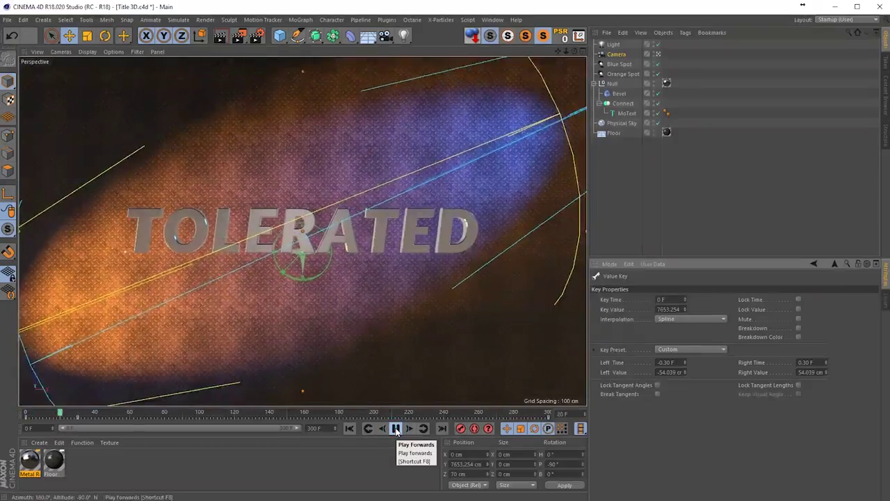
click(395, 427)
In the F-Curve timeline, set the camera's first key tangent to about 5 frames and -726 cm, and preview the move.
click(492, 19)
click(506, 121)
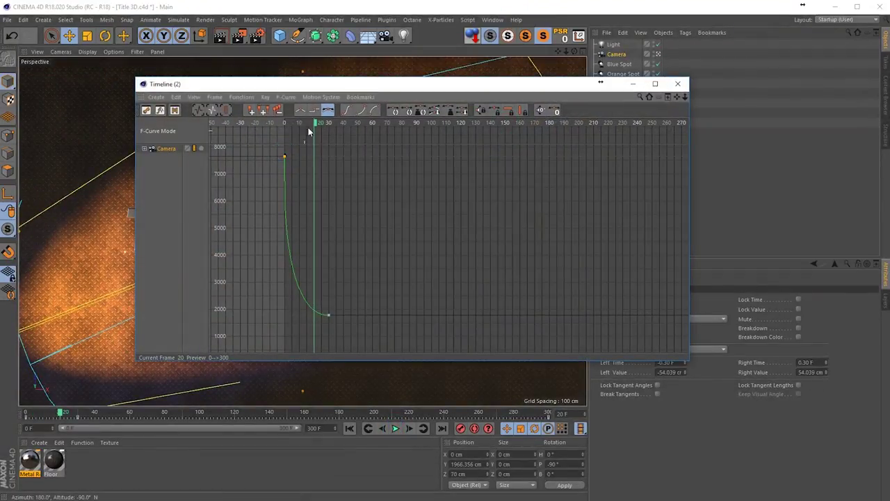
click(394, 111)
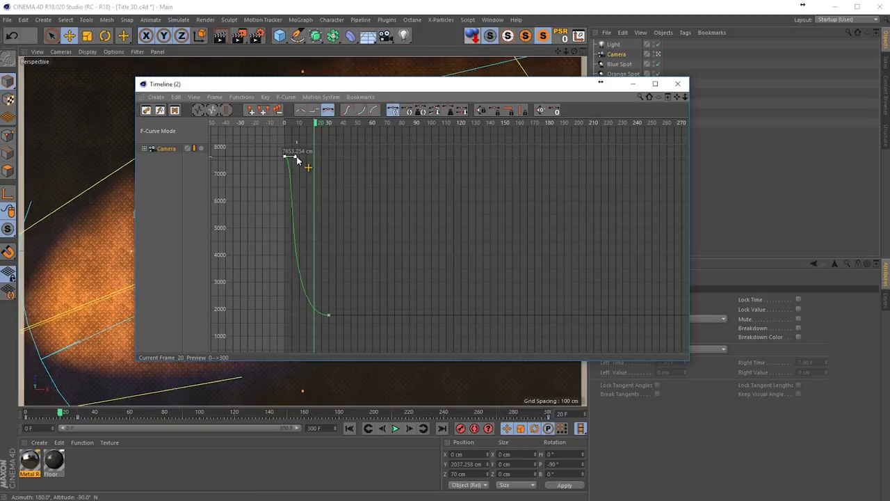
click(294, 156)
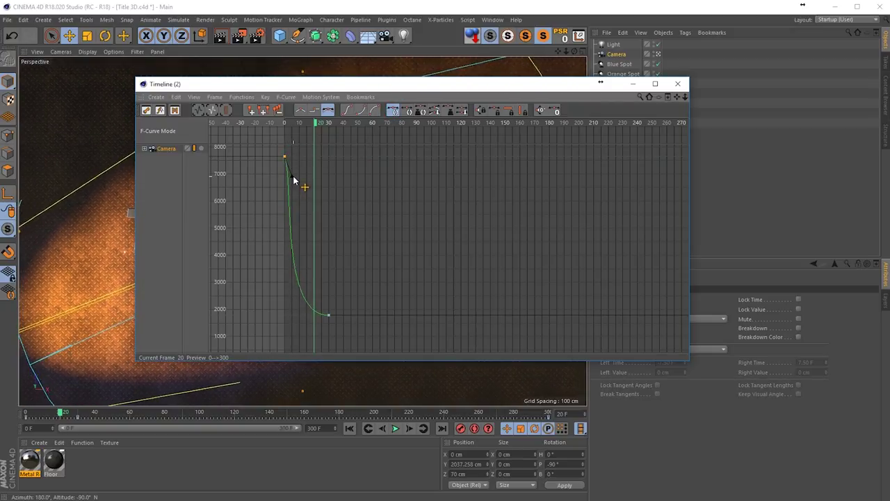
drag(320, 83, 528, 66)
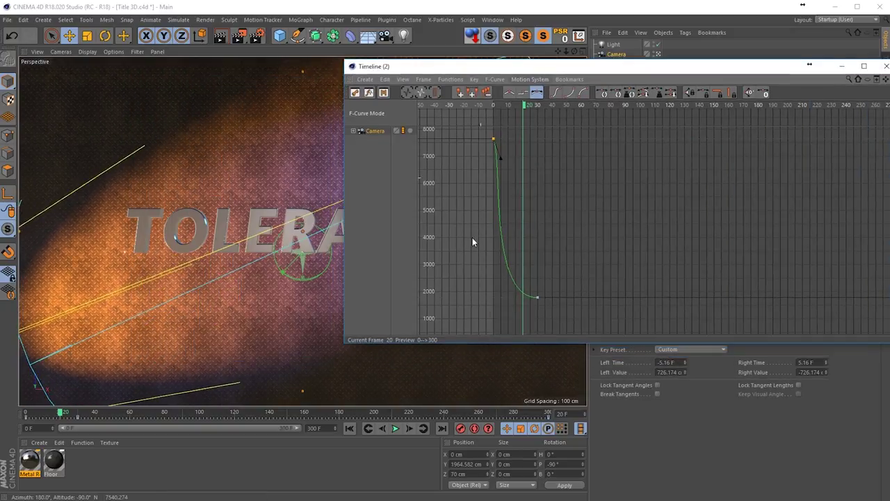
click(349, 428)
click(395, 428)
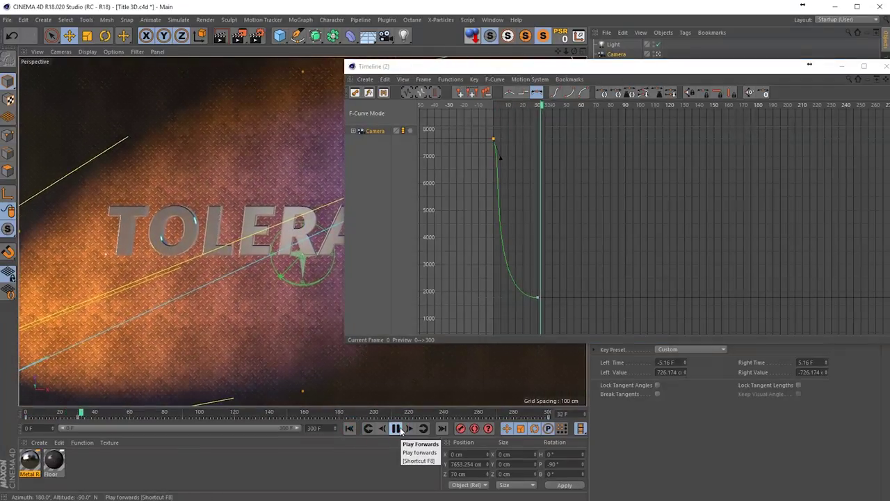
click(395, 428)
Move the camera's end key to frame 44 with a level tangent of about 30 frames, preview the move and close the timeline.
click(500, 302)
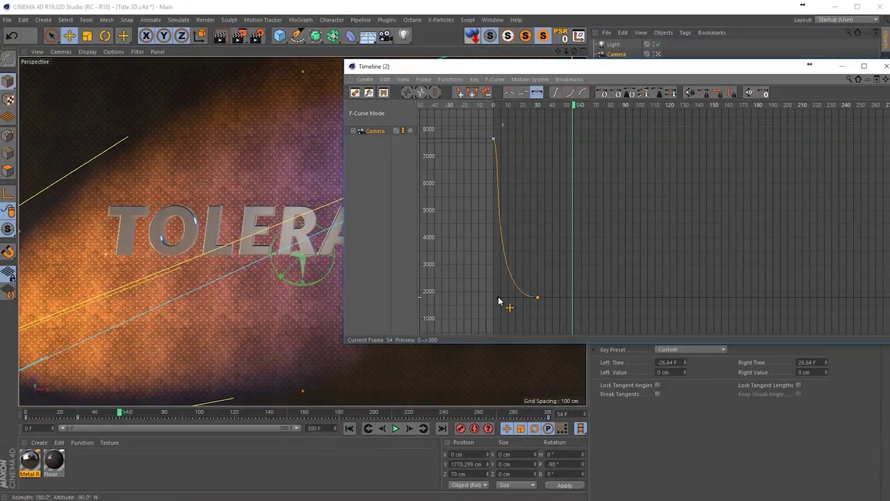
click(534, 301)
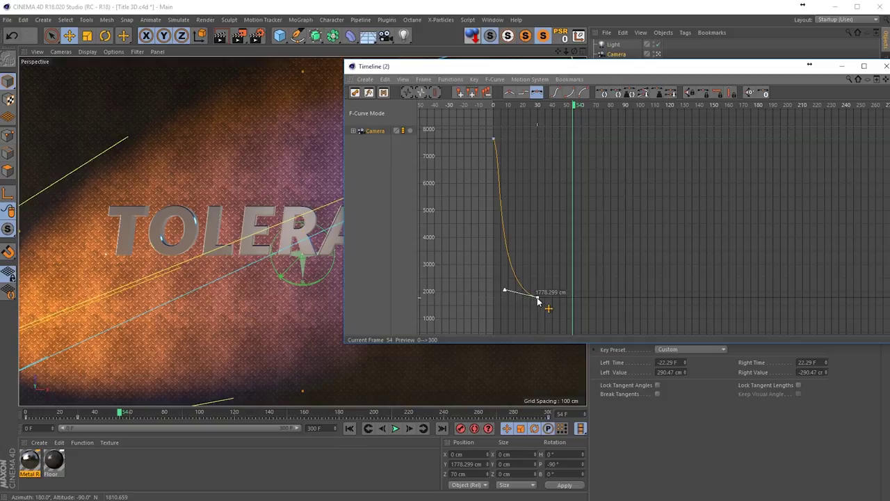
mouse_move(536, 295)
mouse_down()
mouse_move(566, 308)
mouse_move(523, 301)
mouse_up()
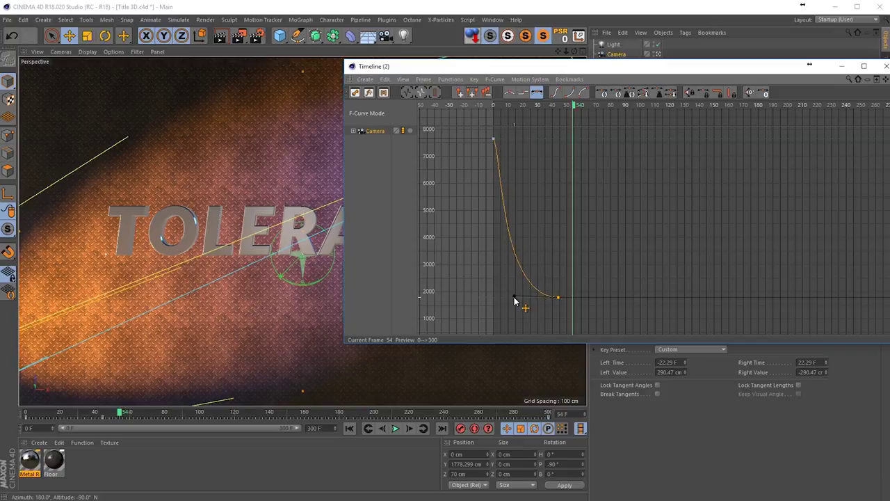
click(350, 428)
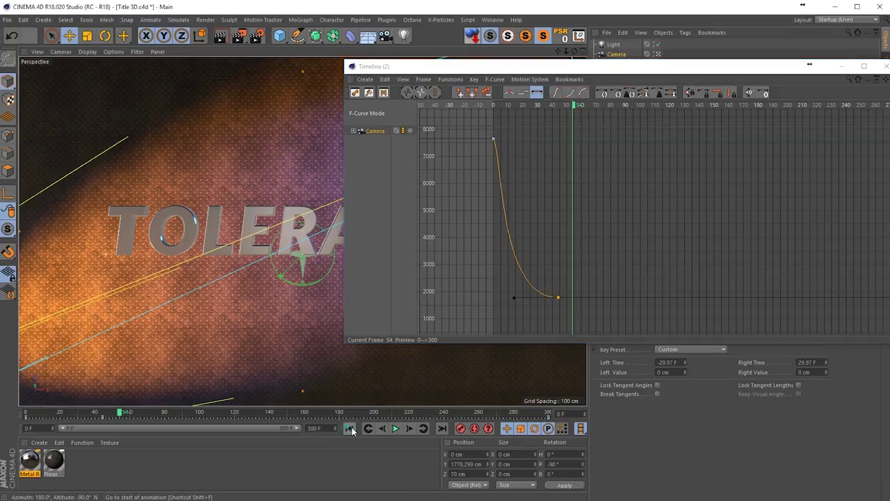
click(395, 428)
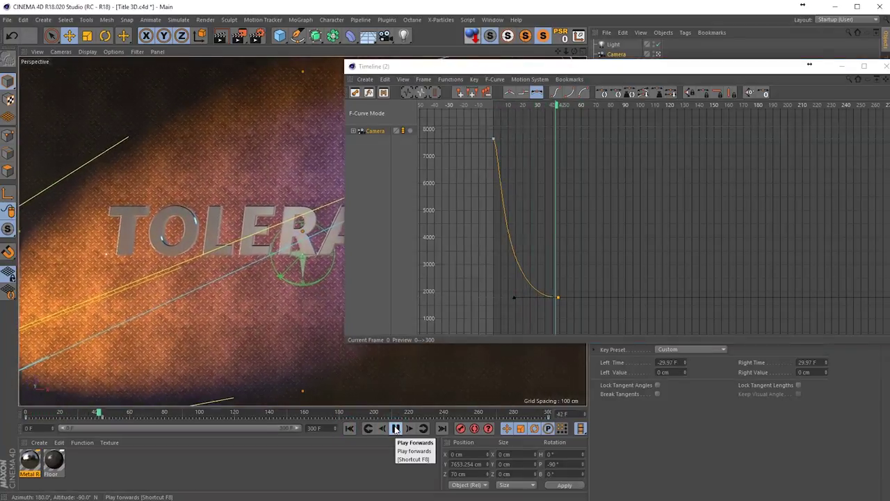
click(395, 428)
click(885, 65)
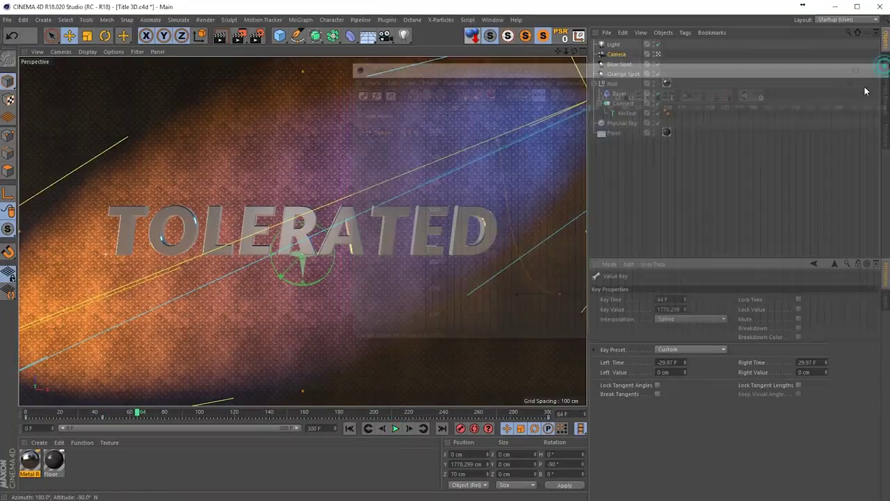
Set the render output to 1920 × 1080 pixels with a frame range of All Frames.
key(ctrl+b)
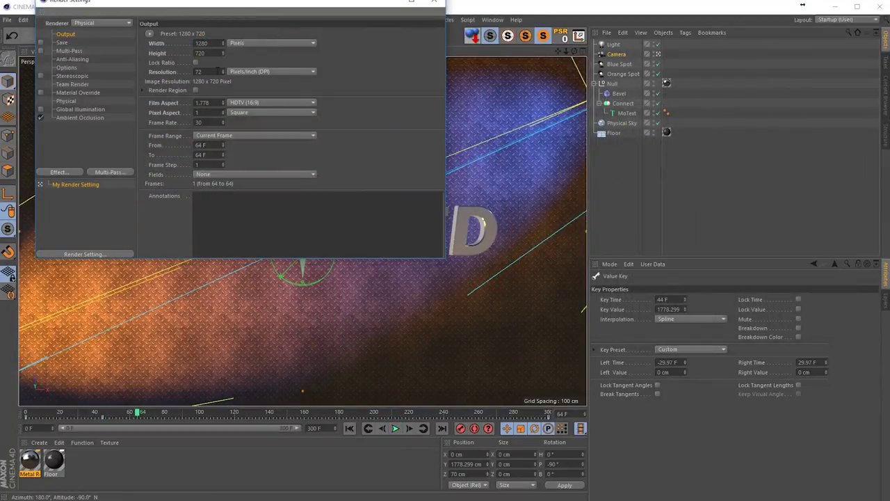
text(1920)
key(Tab)
key(Tab)
text(1080)
key(Return)
click(215, 136)
click(225, 170)
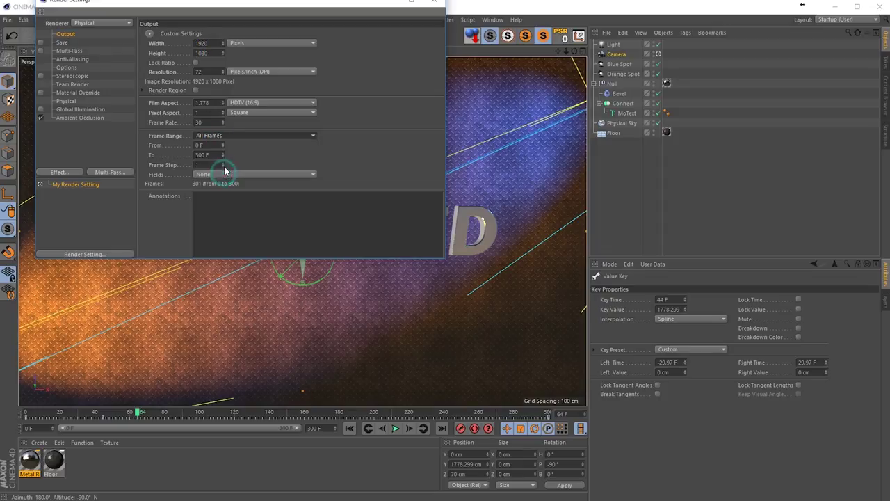
click(62, 42)
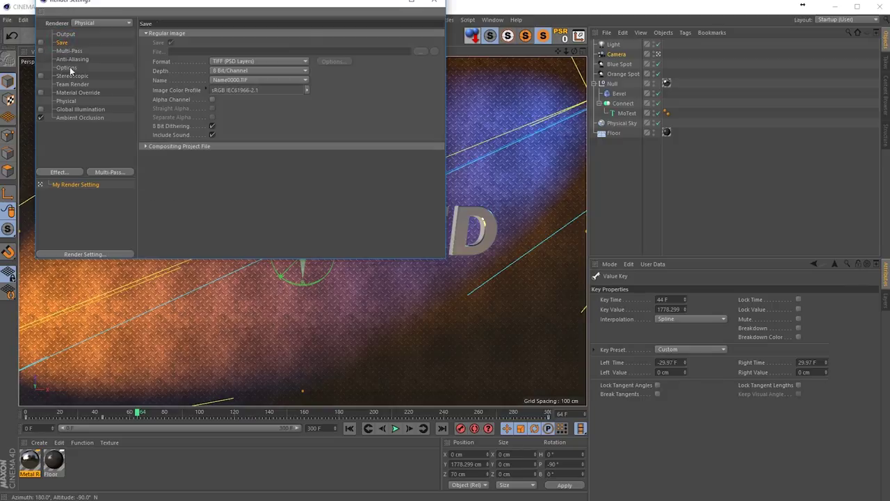
key(ctrl+b)
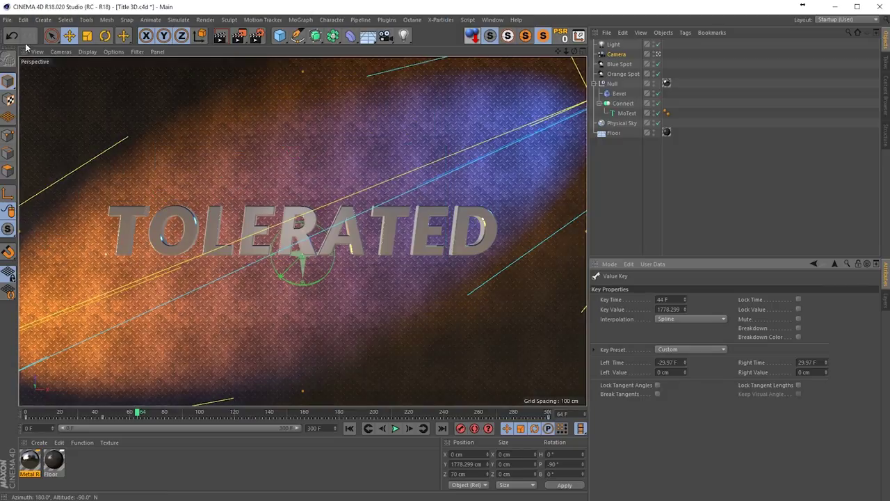
Save the Title 3D.c4d project, agreeing to store it in the current program version.
click(9, 23)
click(32, 100)
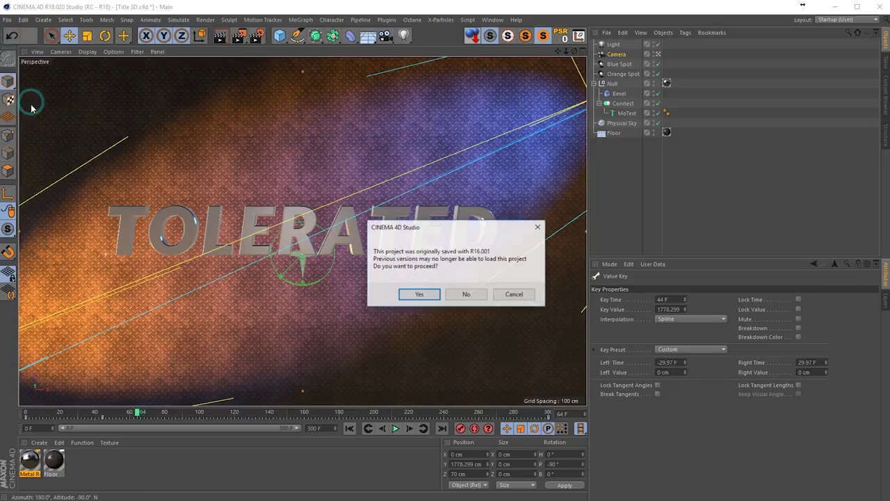
click(420, 295)
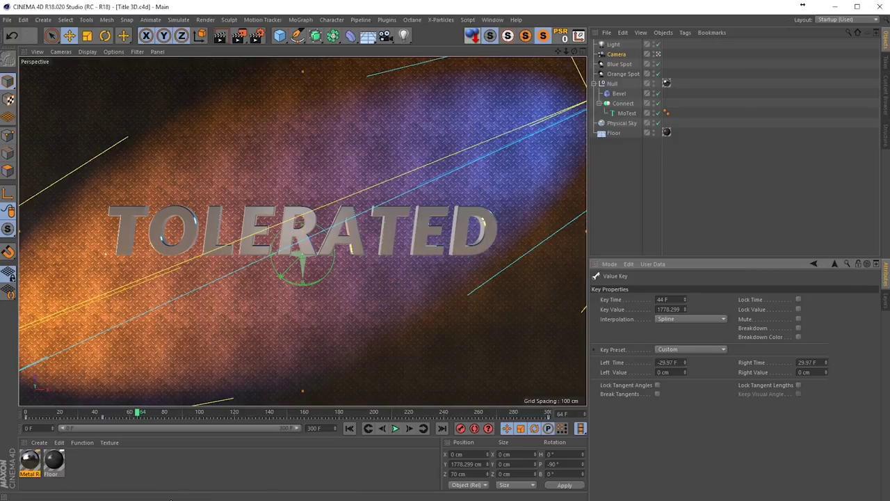
In After Effects, extend the Title 3D.c4d layer to the end of Main Comp and set its Cineware renderer to Standard (Final).
key(alt+Tab)
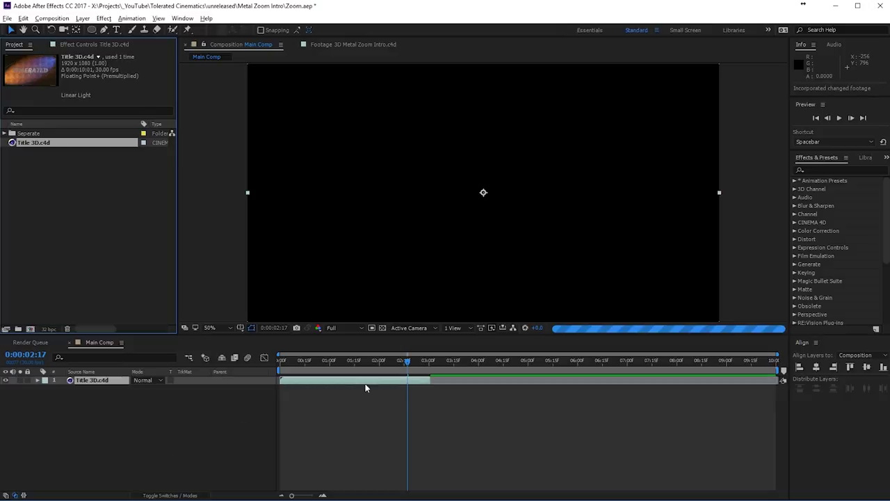
drag(430, 381, 777, 381)
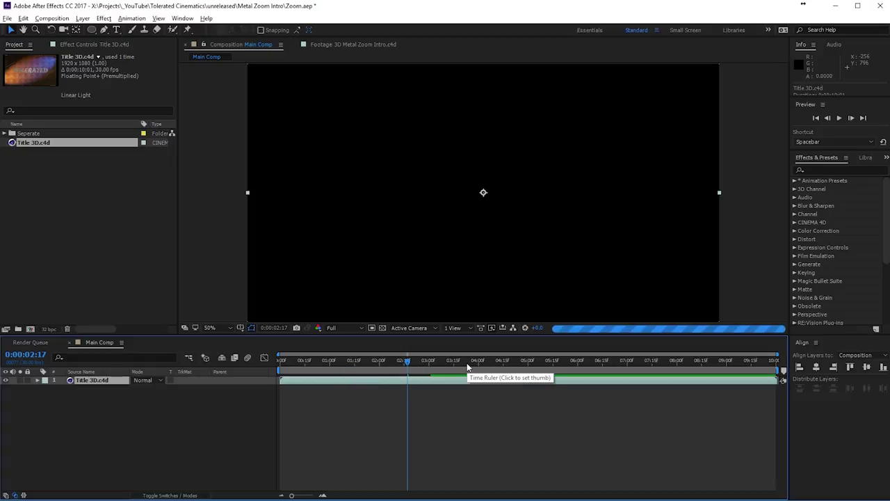
click(98, 46)
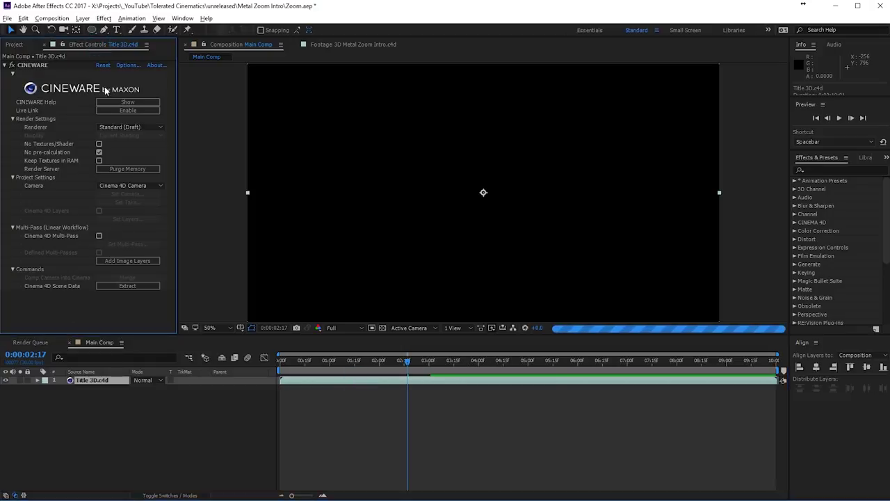
click(120, 128)
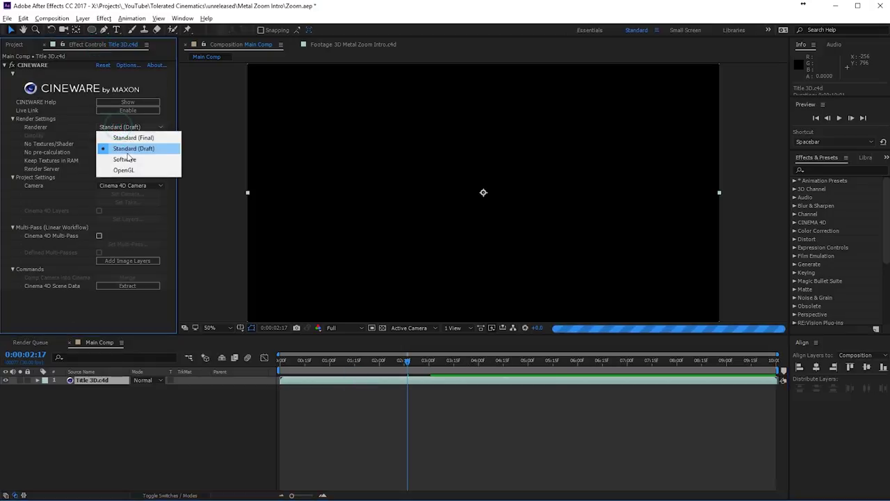
click(132, 139)
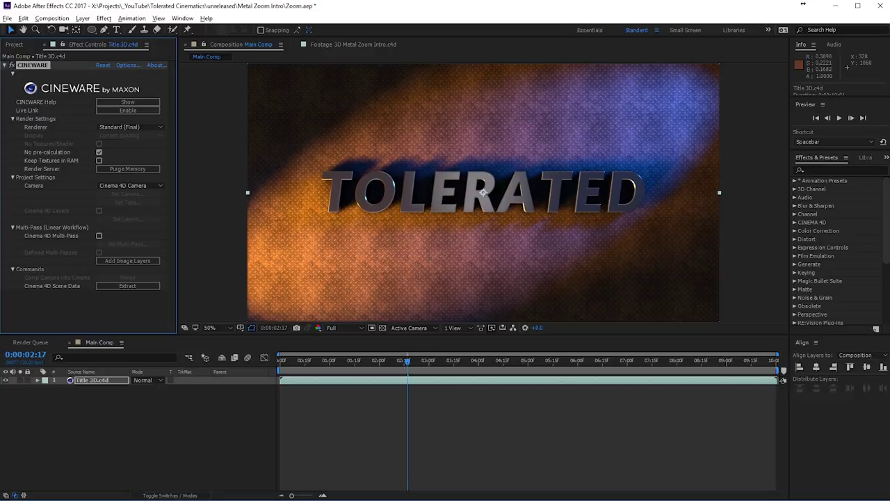
click(171, 476)
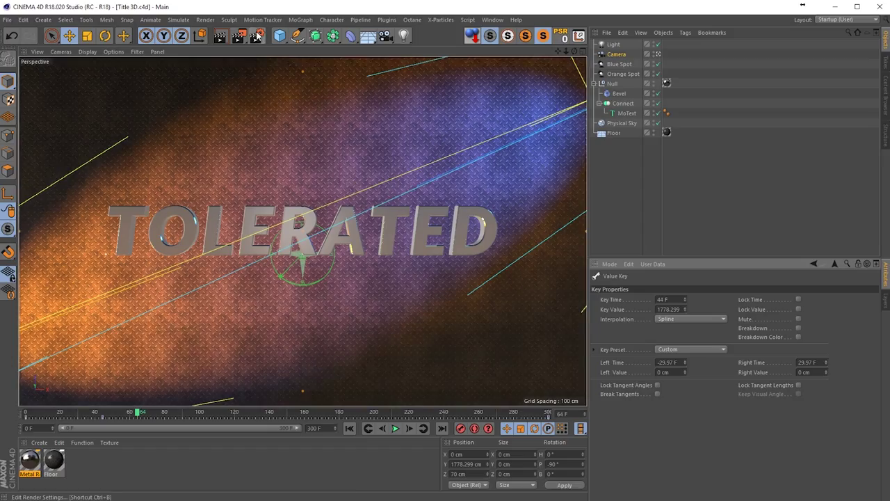
mouse_move(115, 499)
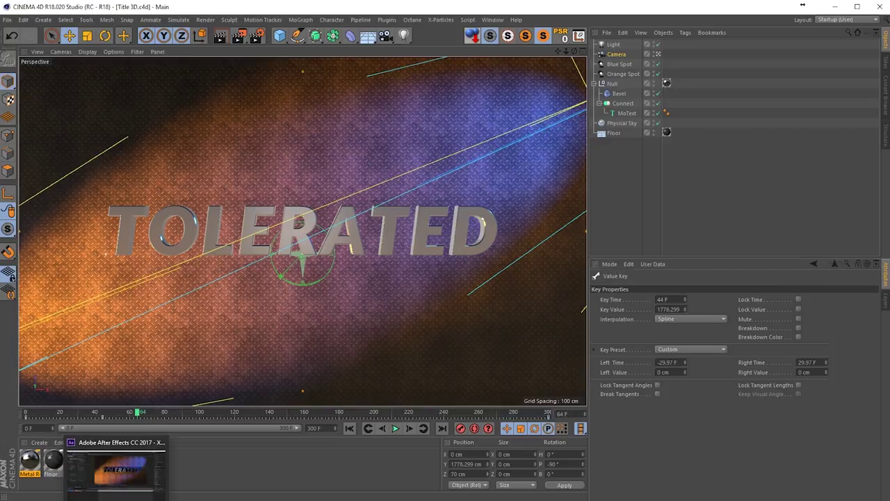
click(114, 467)
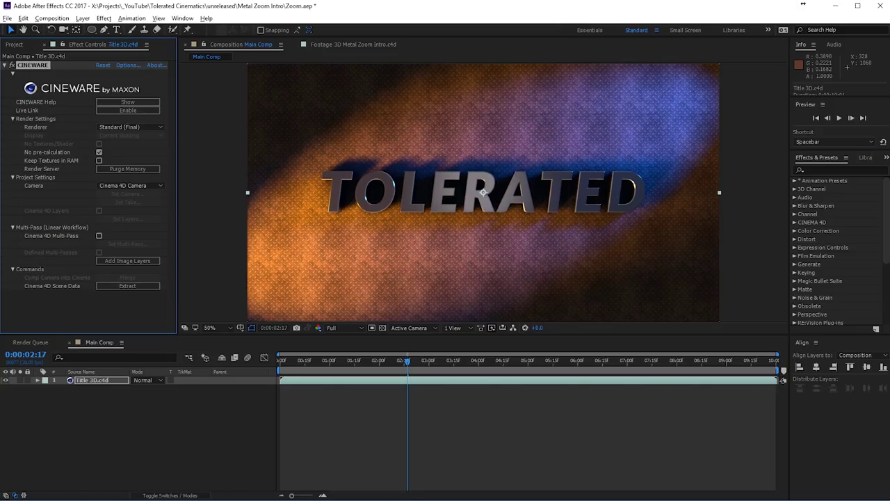
Add a new adjustment layer above the Title 3D.c4d layer in Main Comp.
click(390, 412)
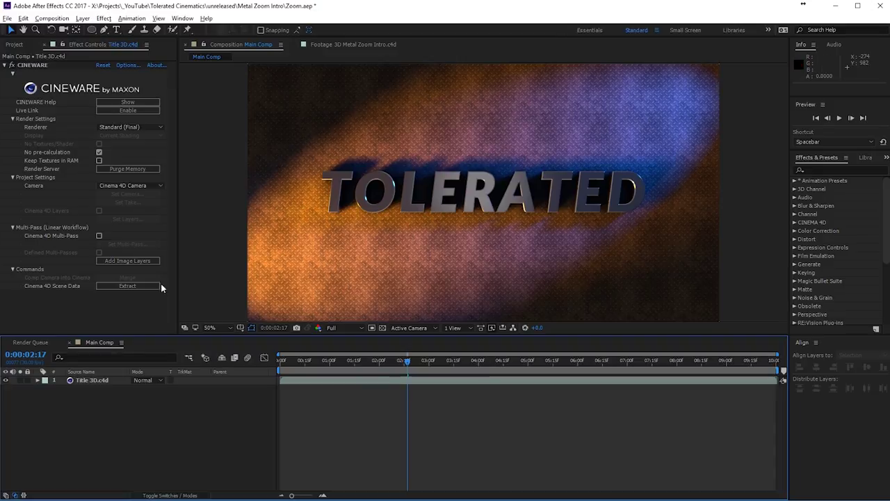
right_click(115, 407)
mouse_move(142, 318)
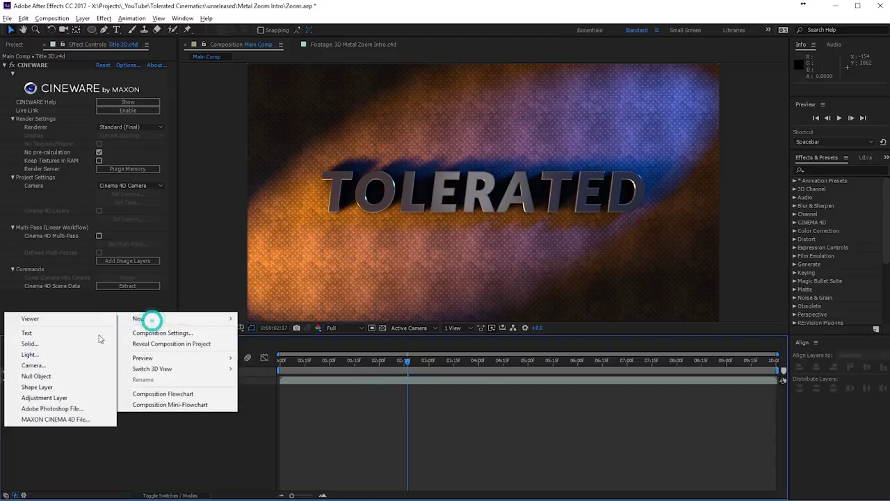
click(53, 400)
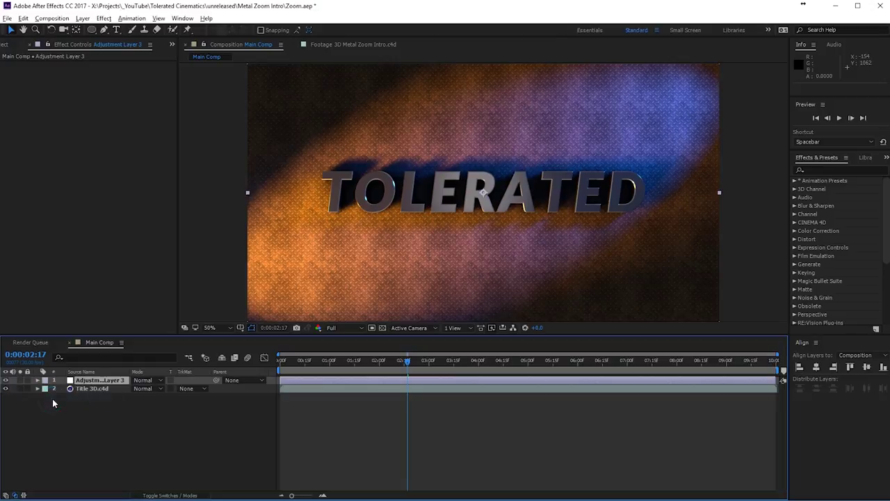
Set Main Comp's height to 800 px with the aspect ratio unlocked, keeping the width at 1920 px, and fit the composition in the viewer.
click(53, 20)
click(54, 43)
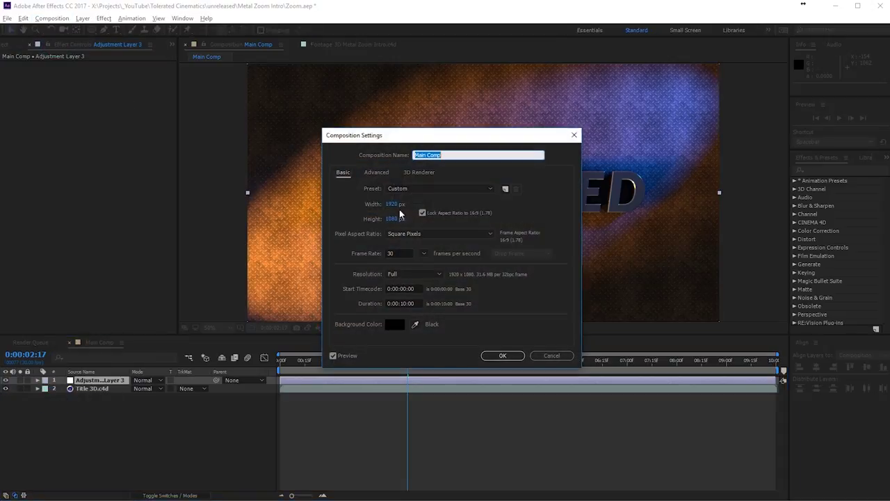
double_click(395, 218)
text(800)
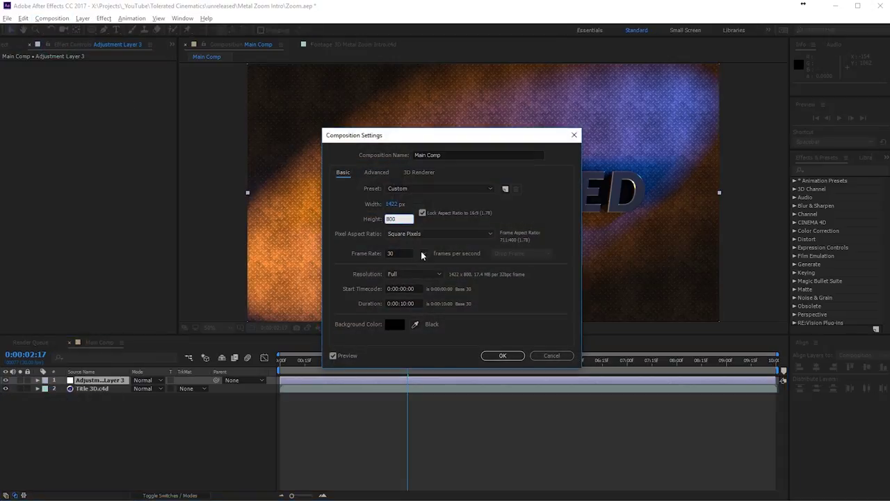
text(1080)
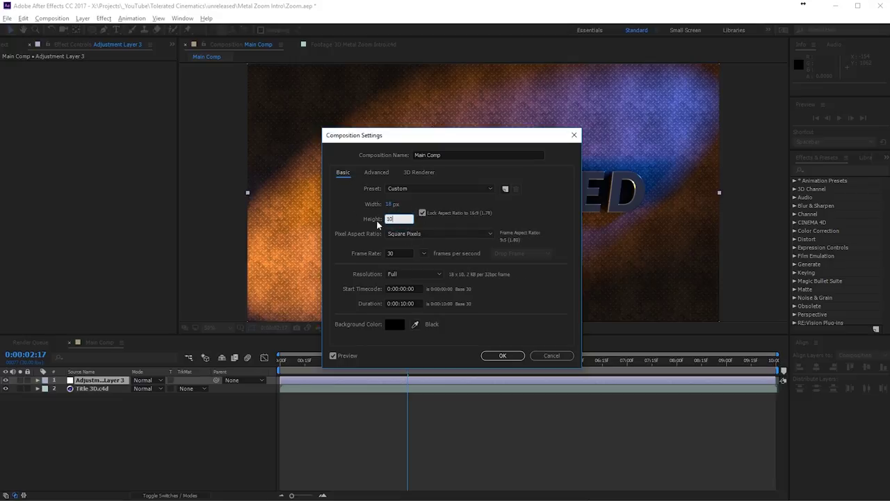
click(422, 212)
click(391, 218)
text(800)
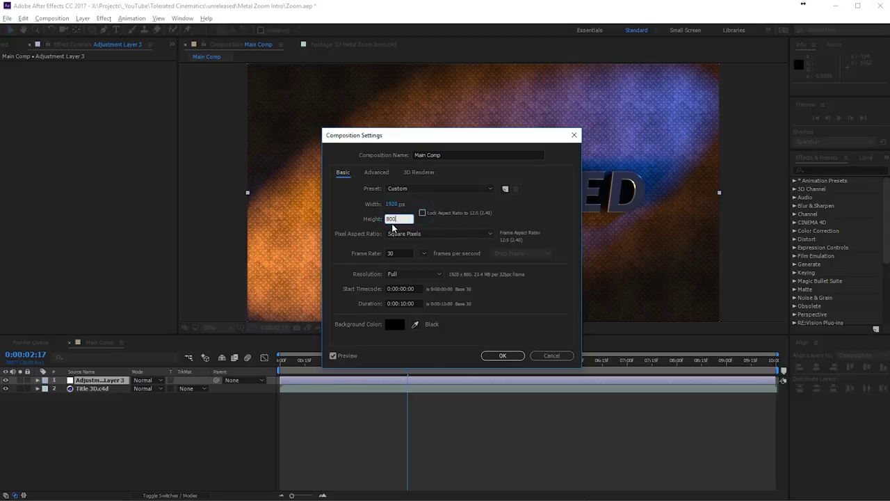
key(Return)
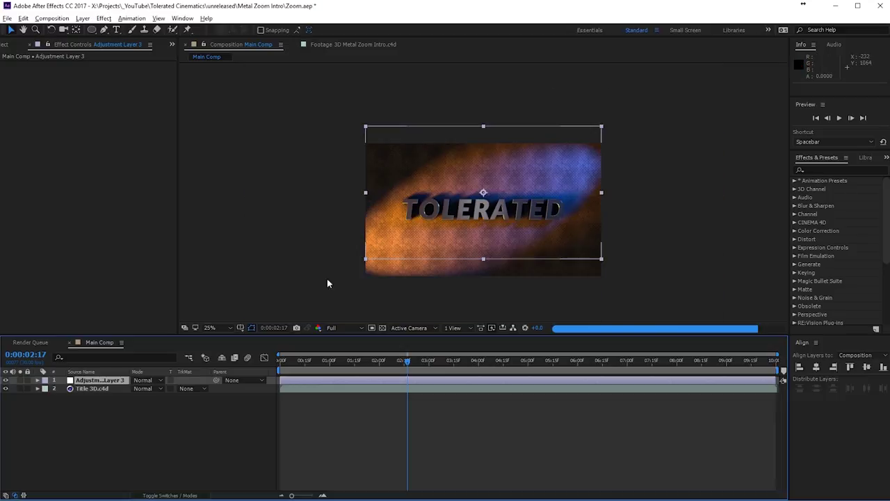
click(209, 328)
click(250, 163)
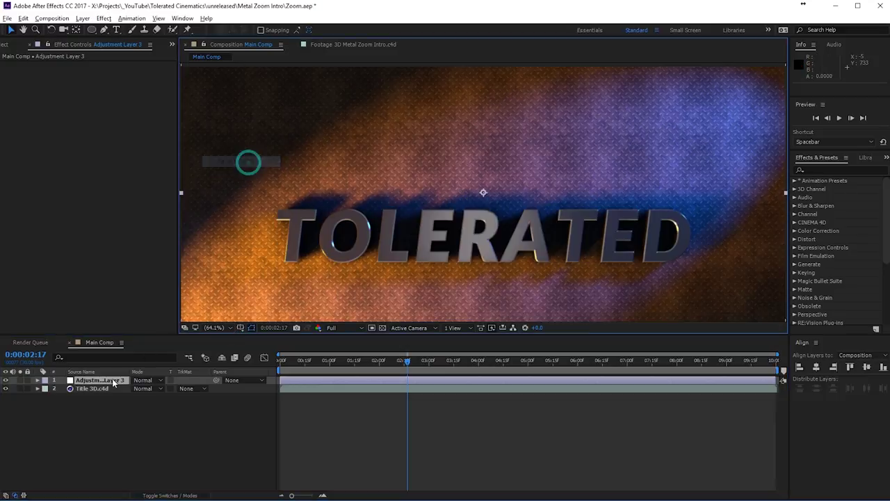
Switch the Title 3D.c4d layer's Cineware renderer to Software and check the camera move at several points in time.
click(107, 390)
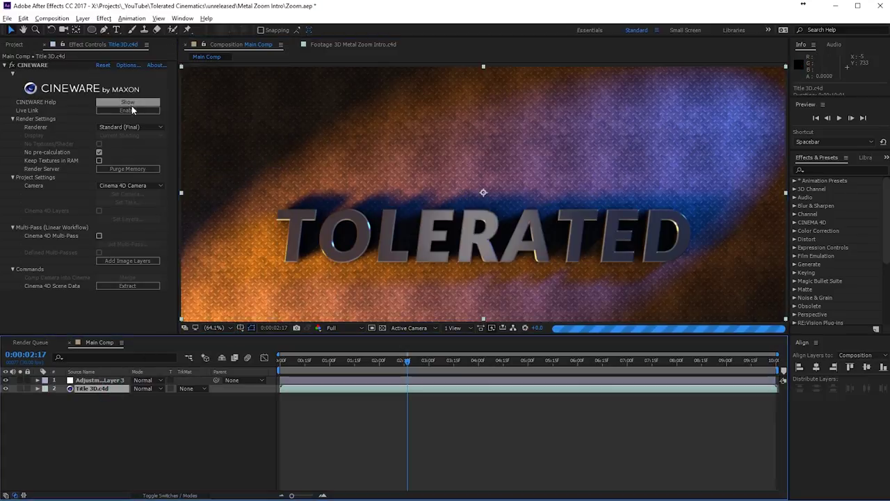
click(133, 129)
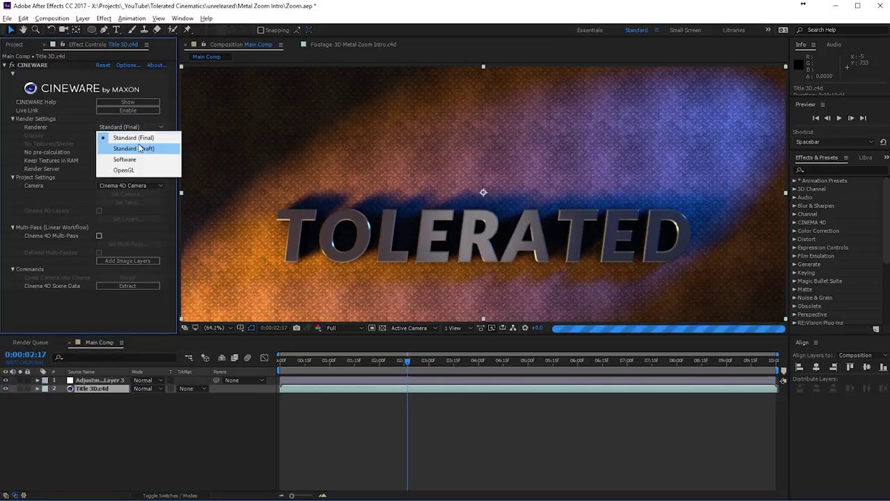
click(134, 148)
click(130, 127)
click(126, 159)
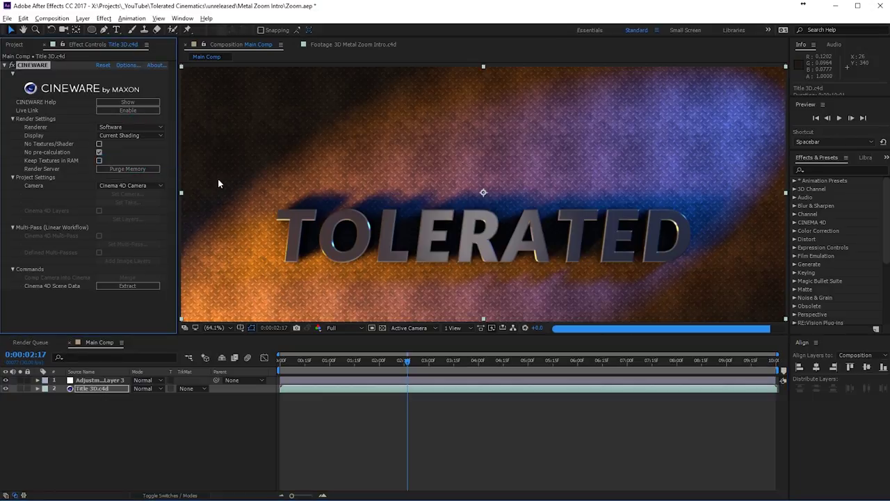
key(comma)
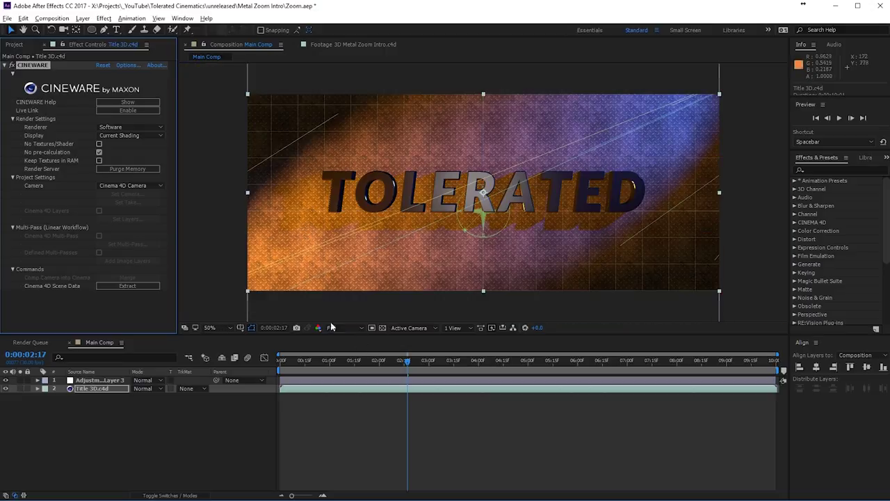
click(374, 361)
click(459, 363)
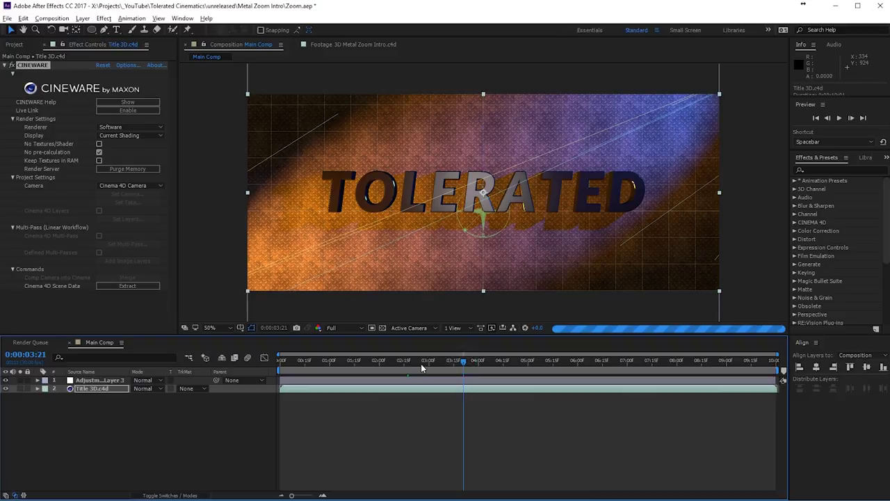
click(402, 374)
click(283, 361)
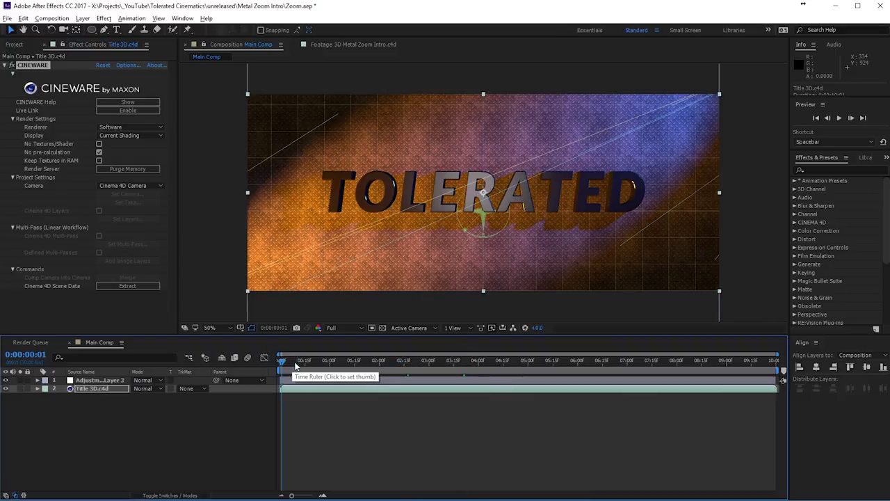
click(318, 363)
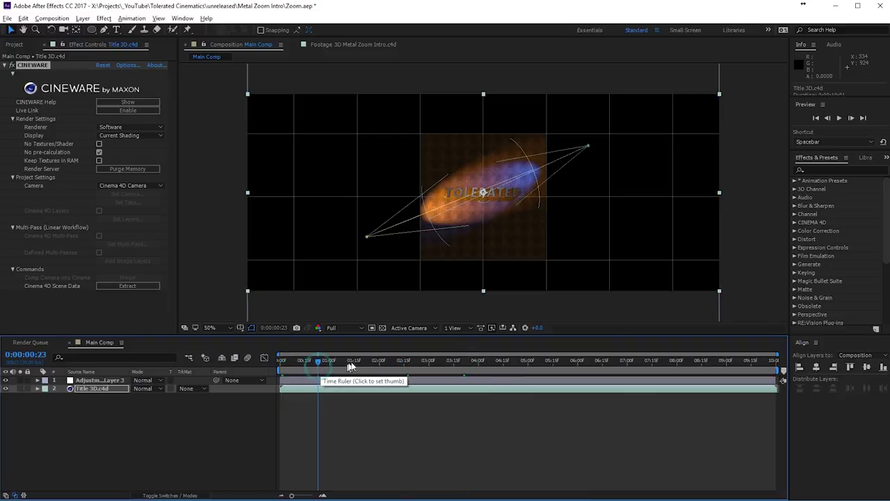
click(385, 363)
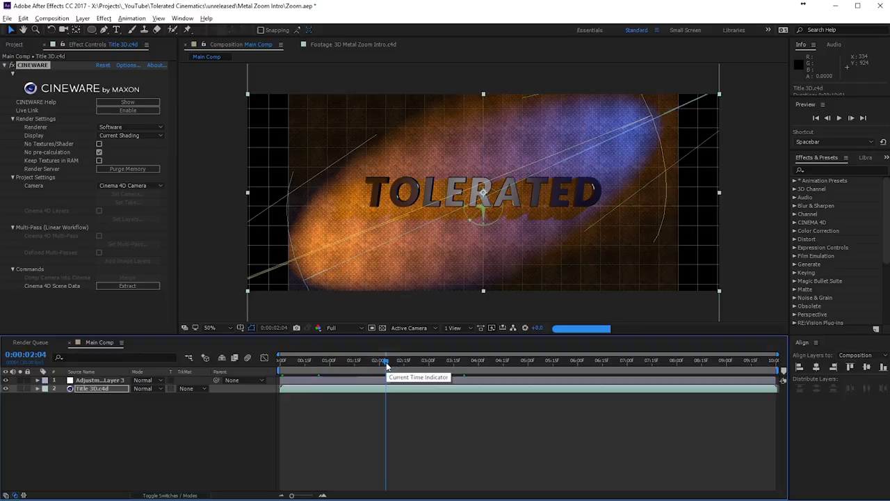
Apply a Color Correction effect to the adjustment layer above Title 3D.c4d.
click(354, 379)
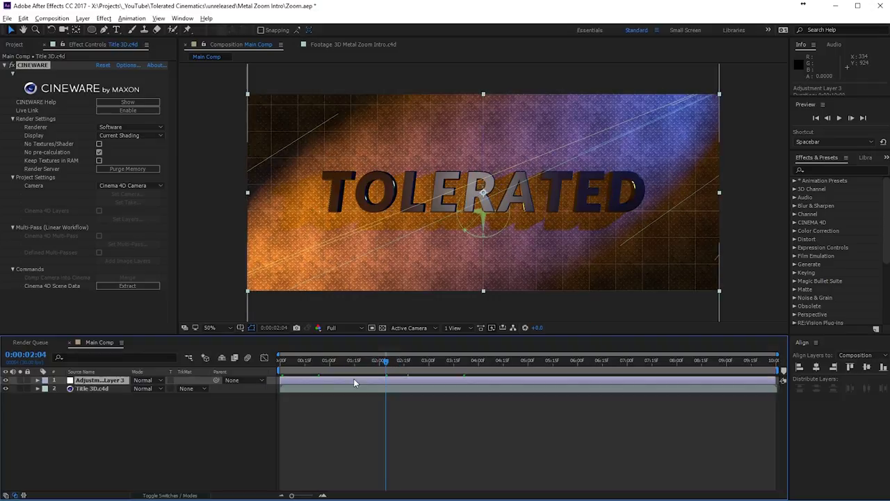
click(103, 19)
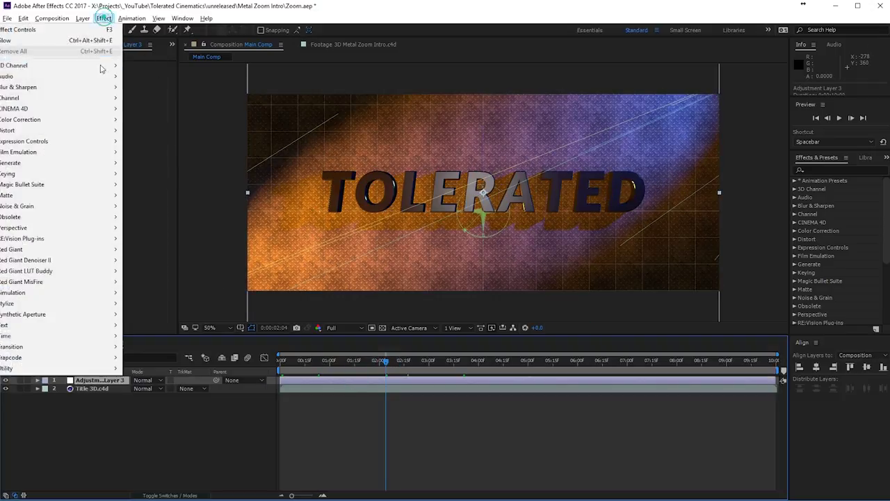
mouse_move(72, 119)
click(159, 315)
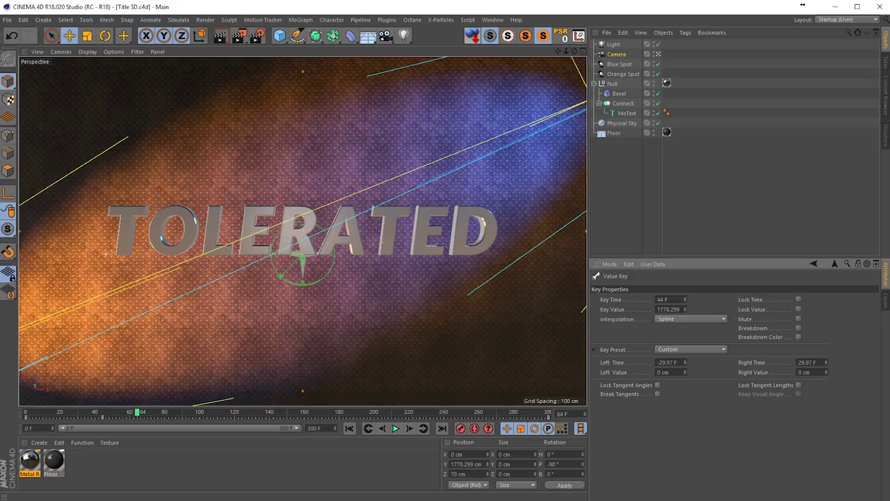
In Cinema 4D's render settings, enable saving of the rendered image and choose All Frames as the frame range.
click(263, 39)
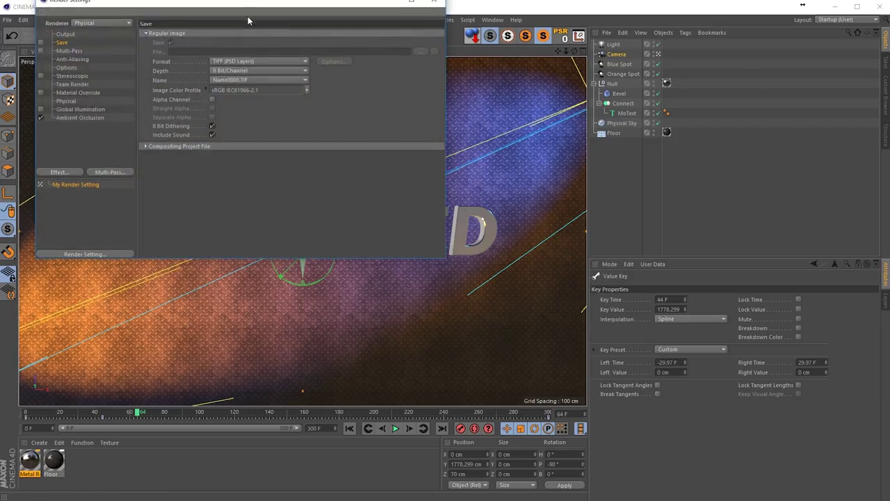
drag(284, 26, 476, 77)
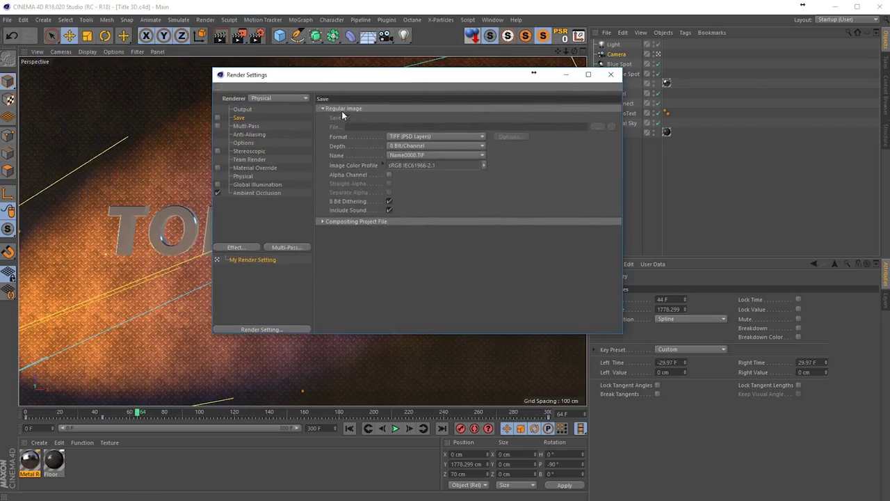
click(217, 117)
click(243, 109)
click(412, 211)
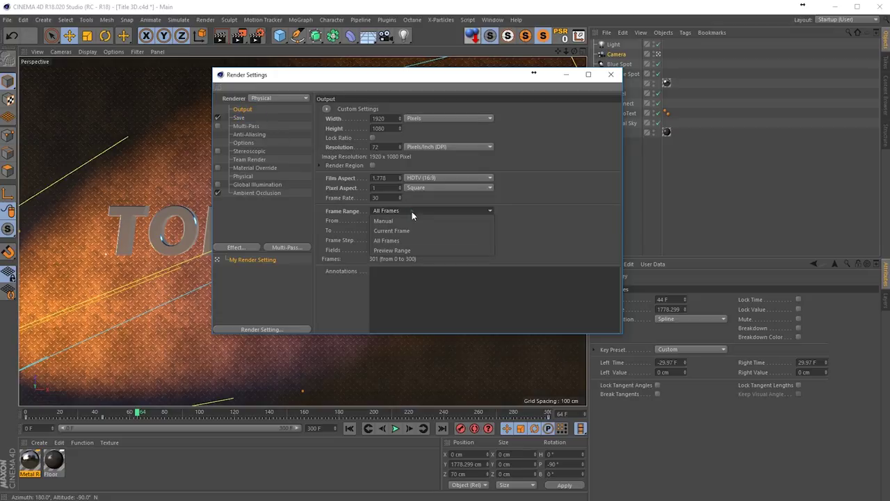
click(396, 240)
Set the render's save file to 3D Title inside a new folder named Export Image Sequence in the Metal Zoom Intro folder.
click(239, 119)
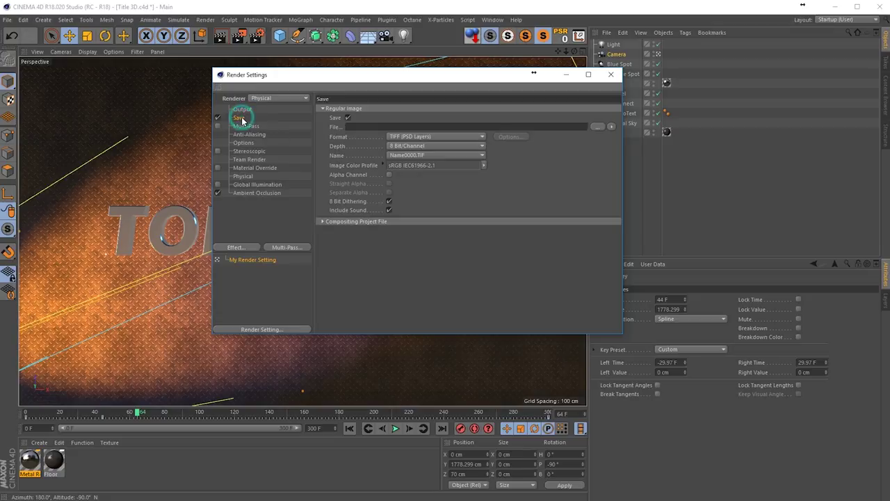
click(597, 126)
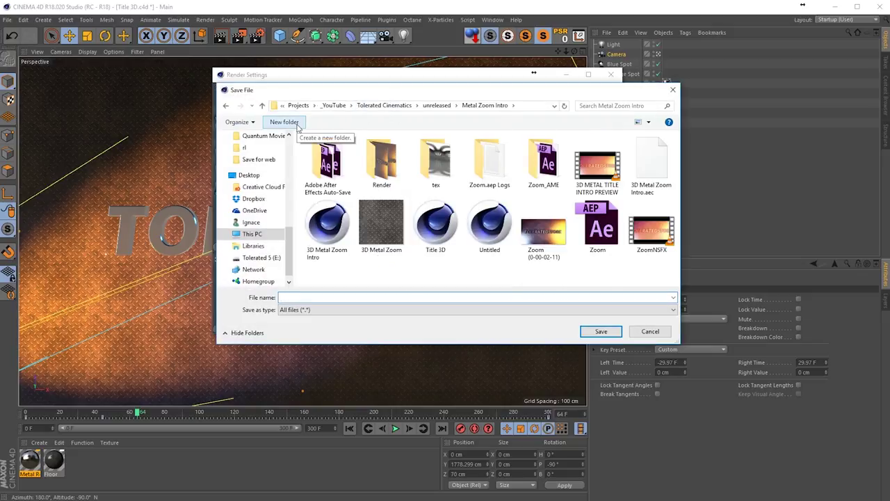
click(283, 122)
text(Export)
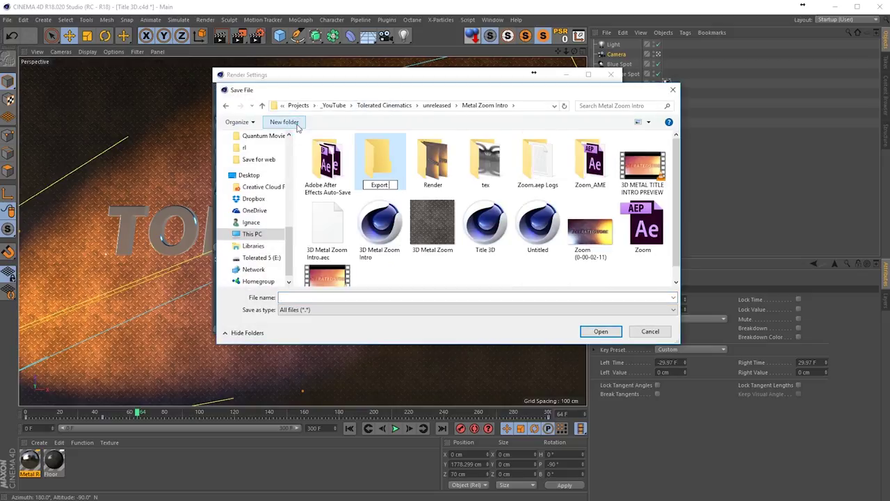
text( Image Sequence)
key(Return)
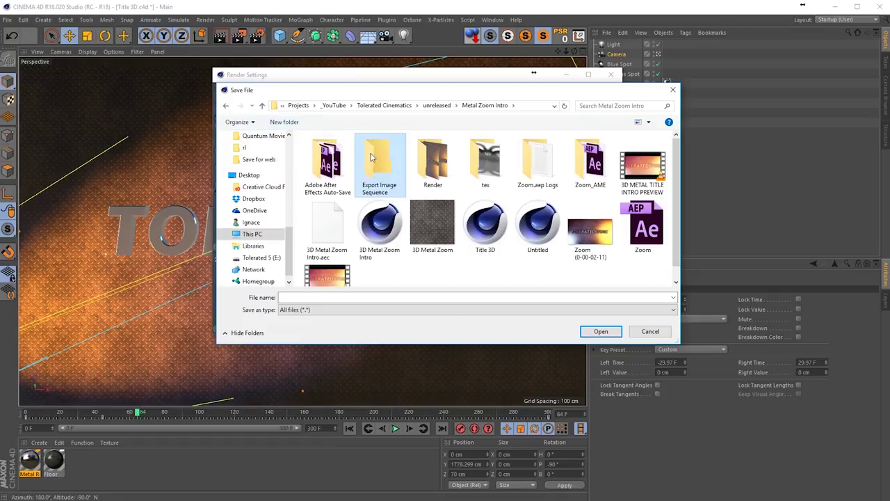
double_click(370, 157)
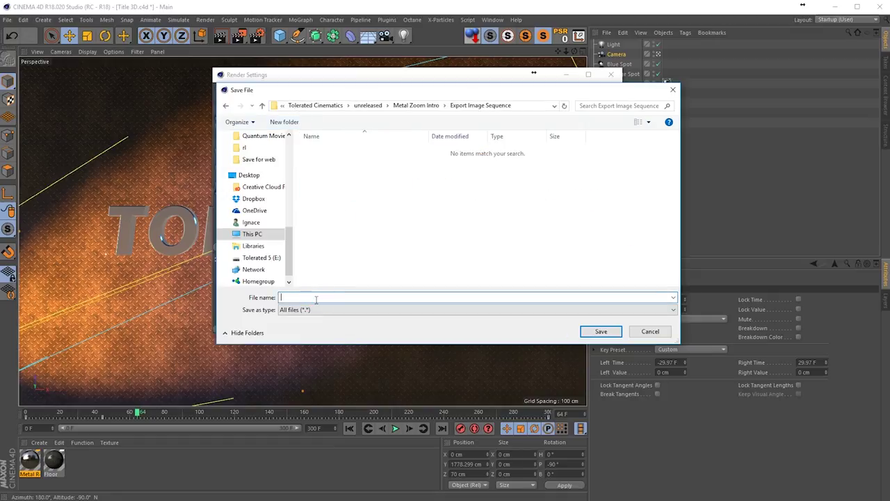
text(3D Title)
click(591, 331)
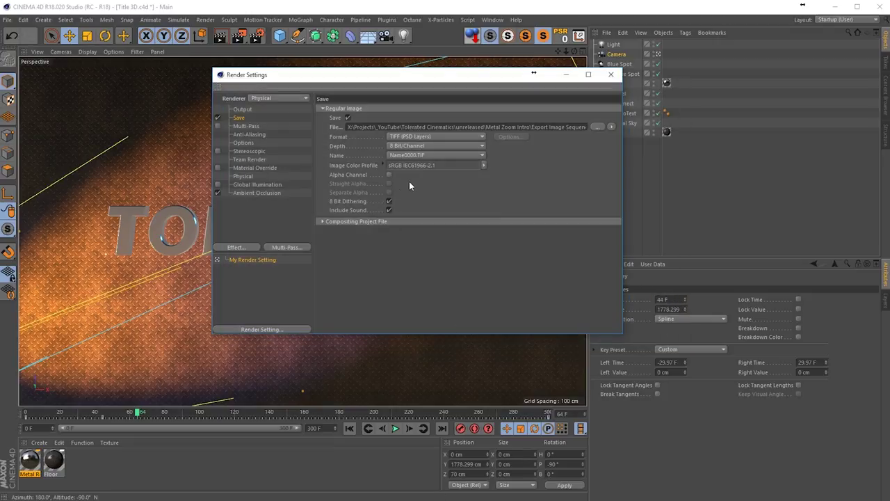
Set the saved image format to PNG with a depth of 16 Bit/Channel, and look over the compositing project file options.
click(409, 139)
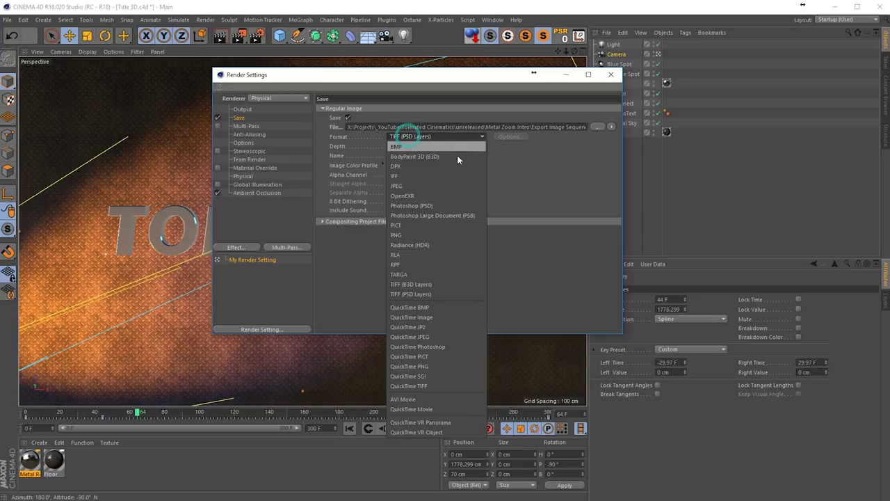
click(411, 233)
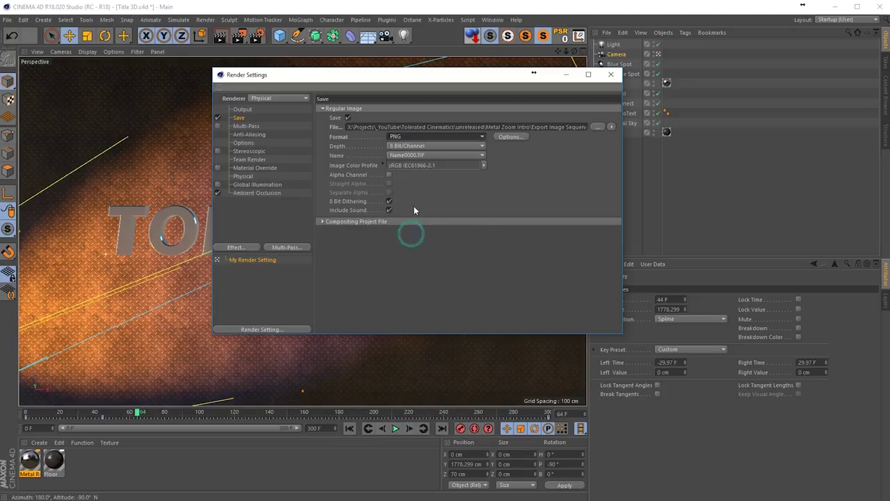
click(410, 146)
click(412, 165)
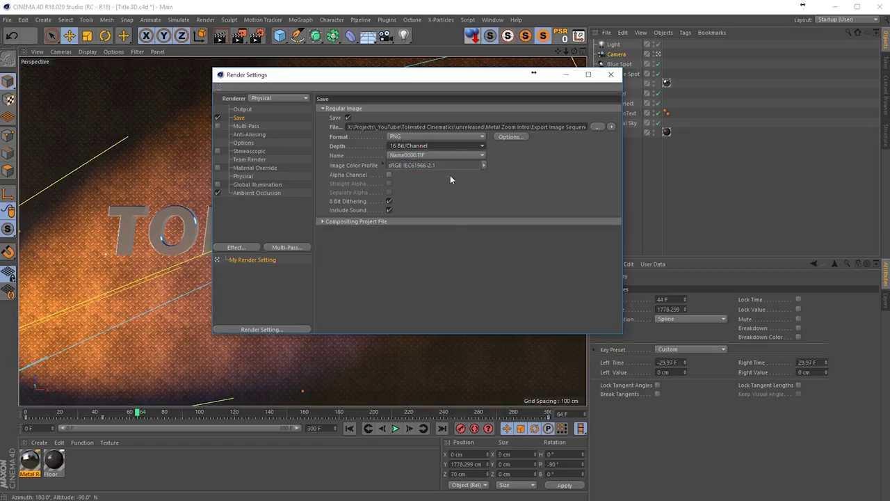
click(336, 221)
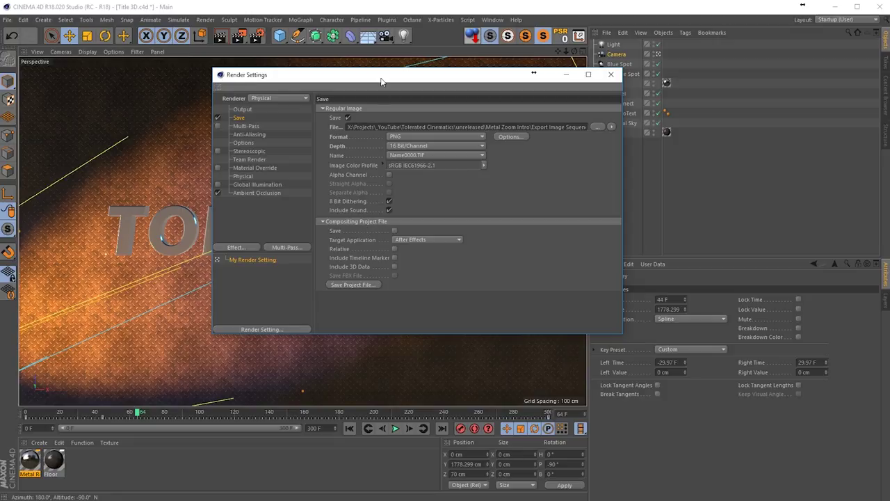
drag(381, 82, 480, 117)
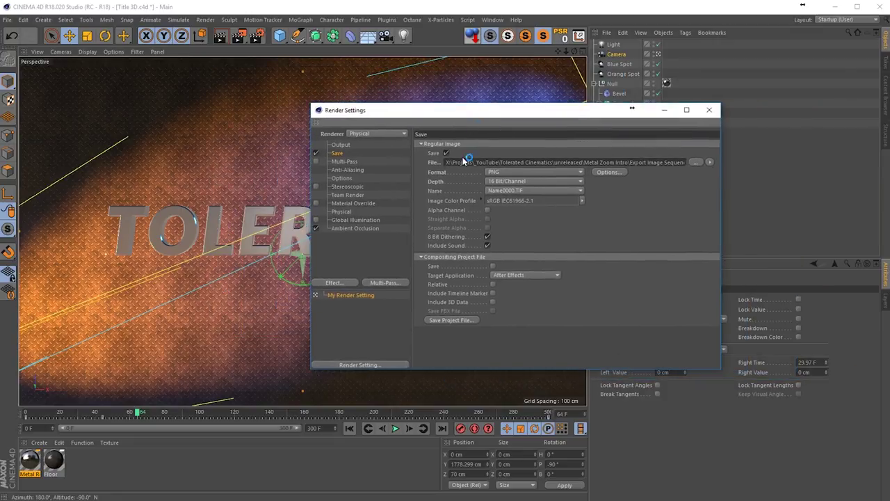
click(451, 256)
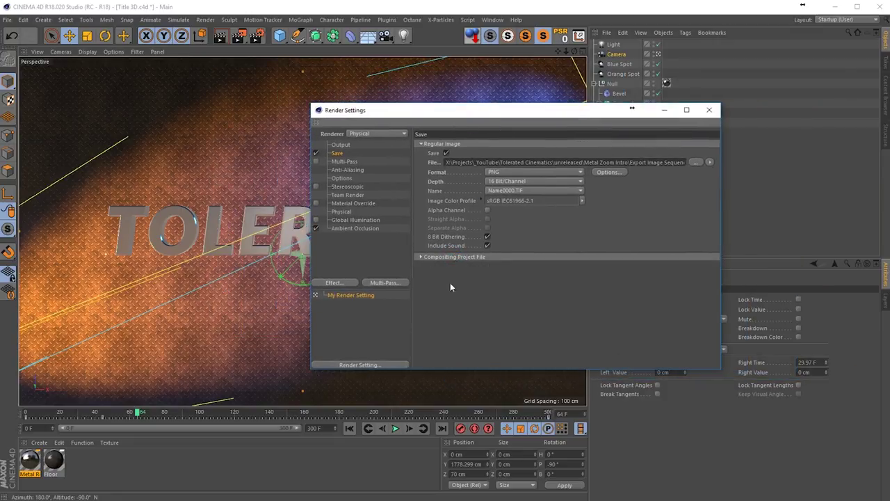
Review the output settings, close the render settings and start rendering the animation to the Picture Viewer.
click(340, 145)
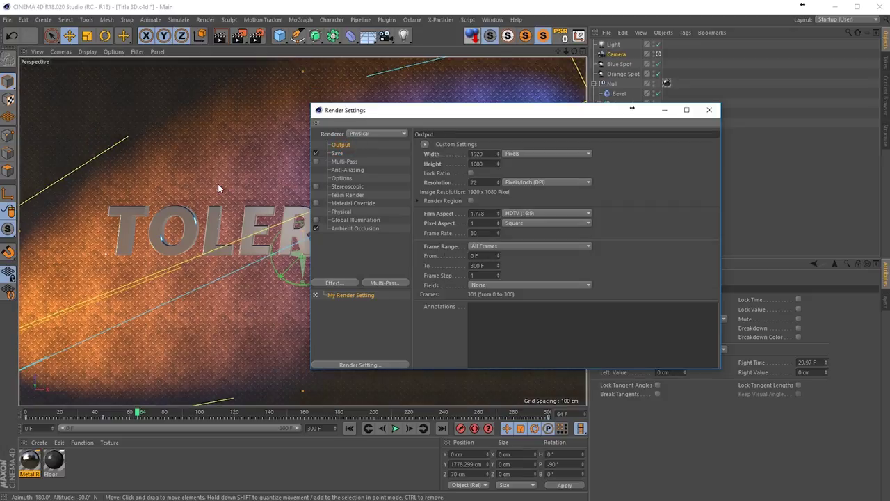
click(709, 110)
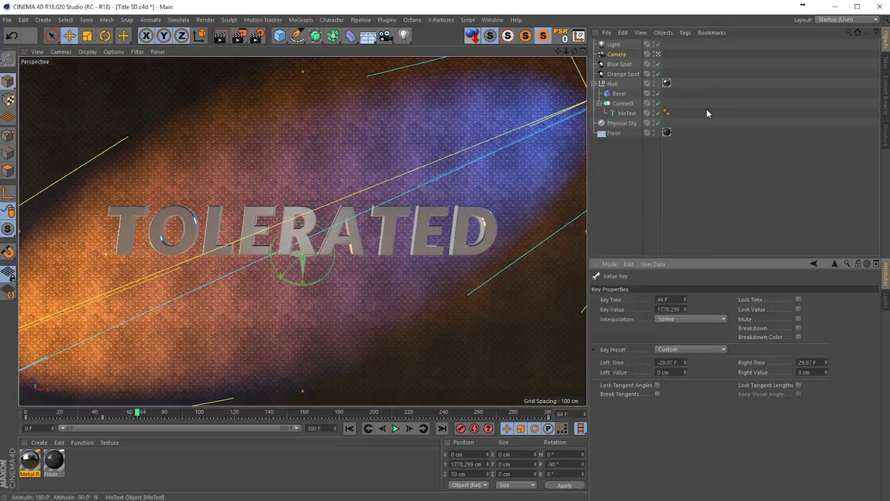
click(239, 36)
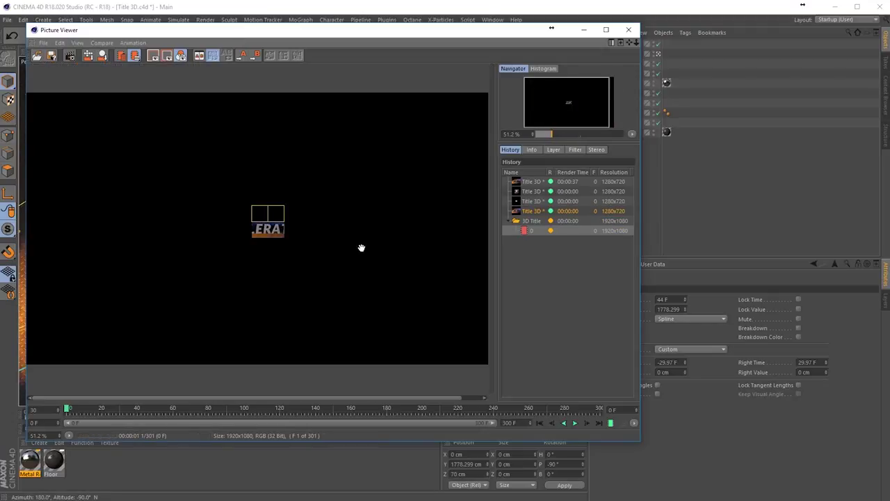
scroll(361, 248, up, 1)
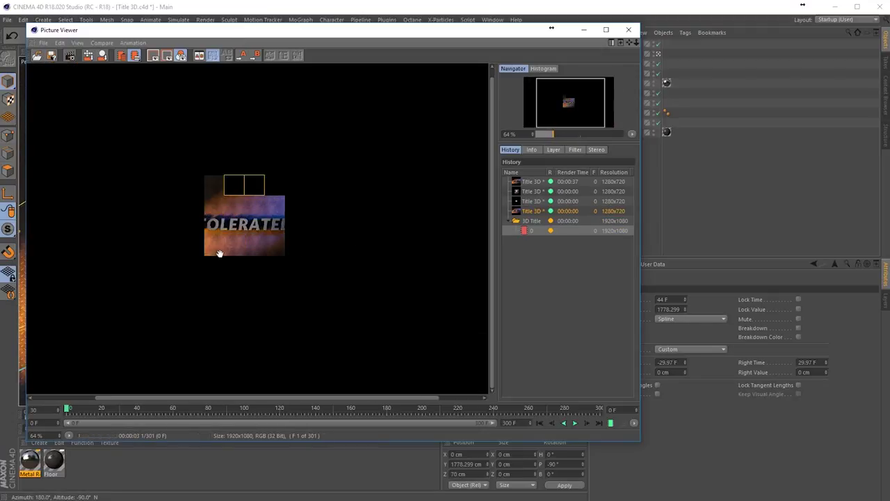
scroll(323, 290, down, 1)
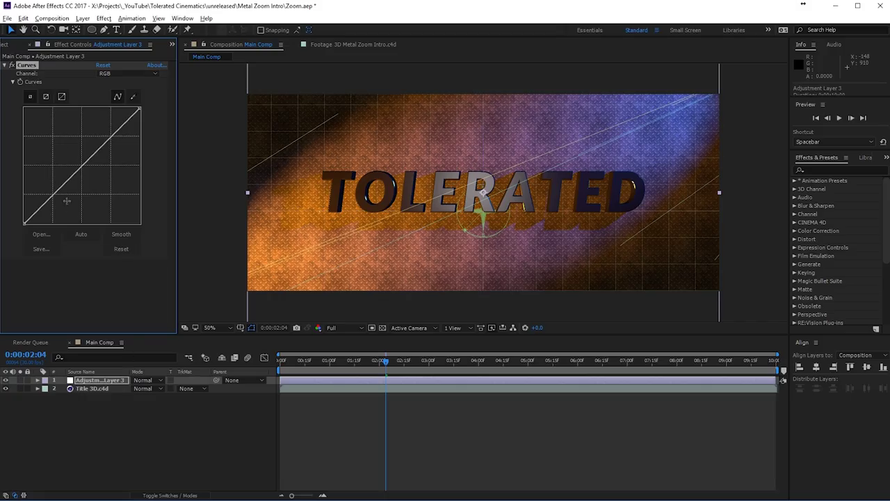
In After Effects, import the rendered Zoom image sequence from the Render folder and place it beneath the adjustment layer in Main Comp.
click(7, 45)
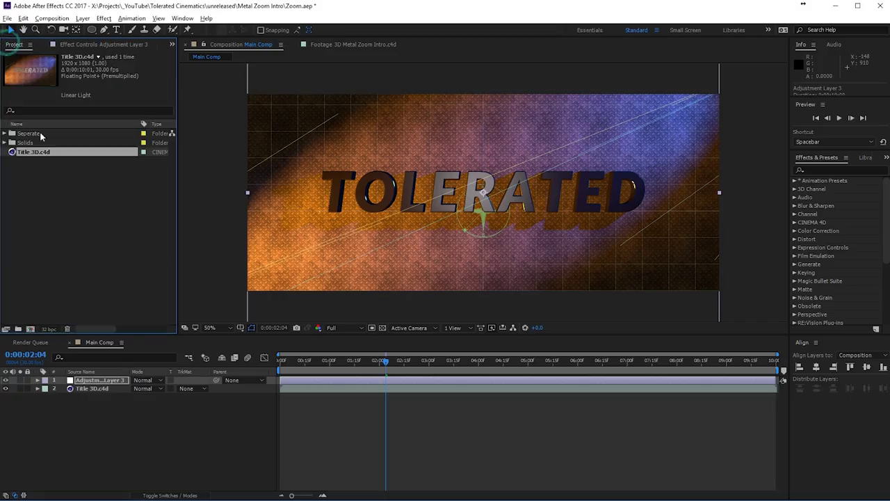
right_click(56, 193)
click(199, 246)
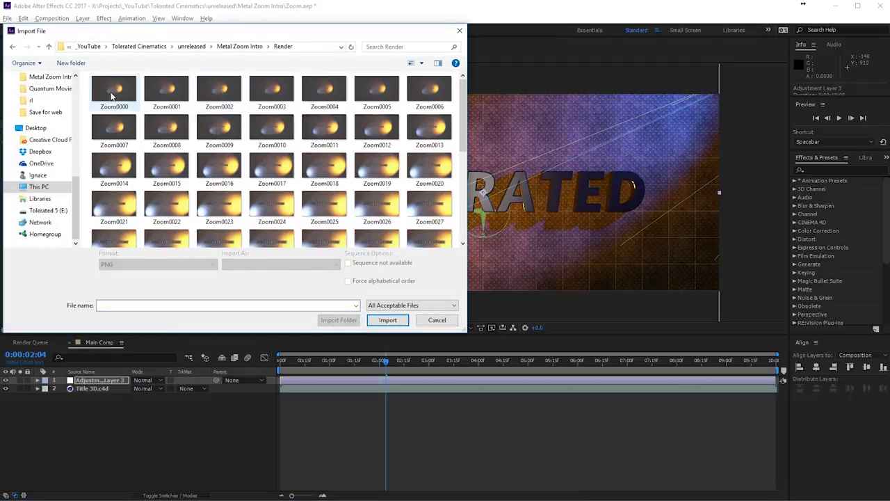
click(111, 96)
click(383, 319)
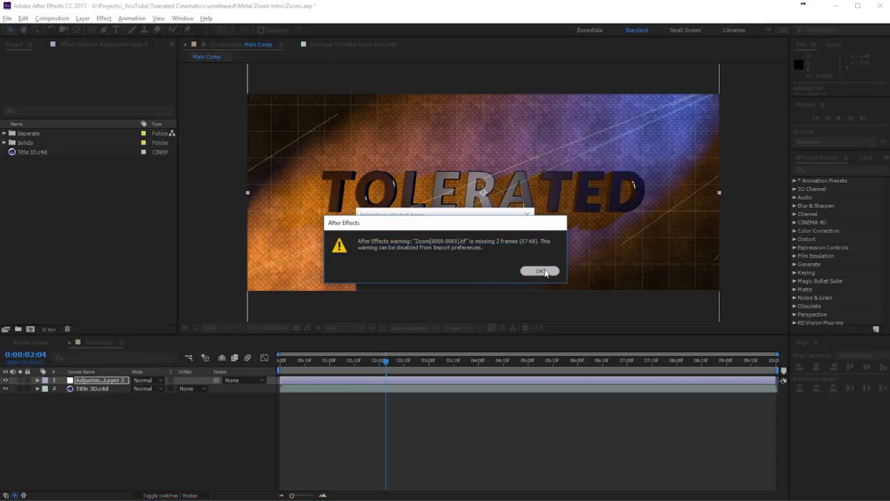
click(543, 272)
drag(52, 164, 103, 378)
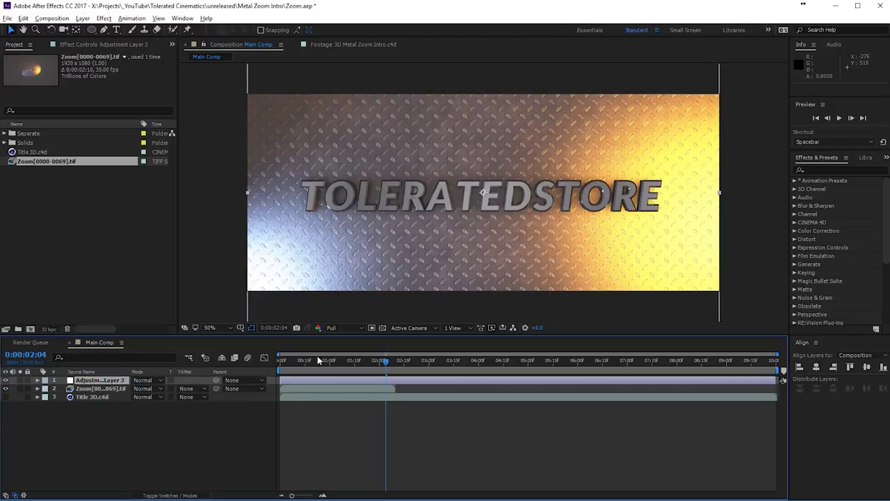
Rename the adjustment layer as Grading.
key(Return)
text(Grad)
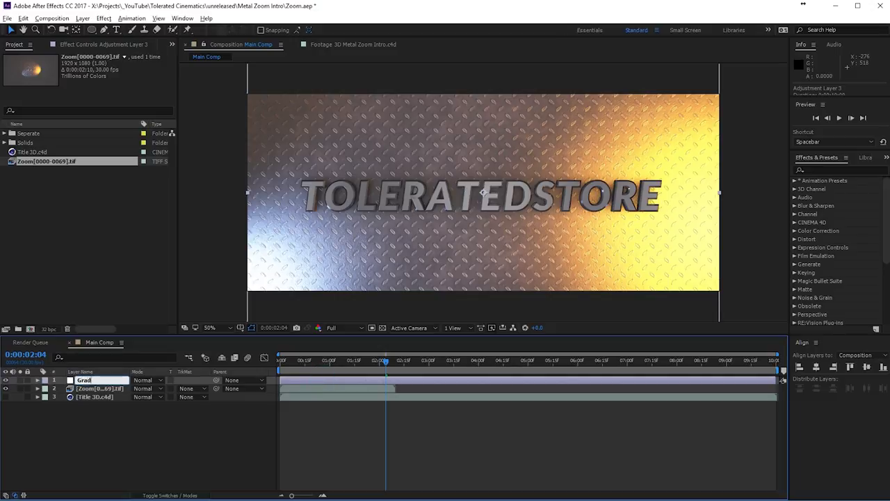
text(ing)
key(Return)
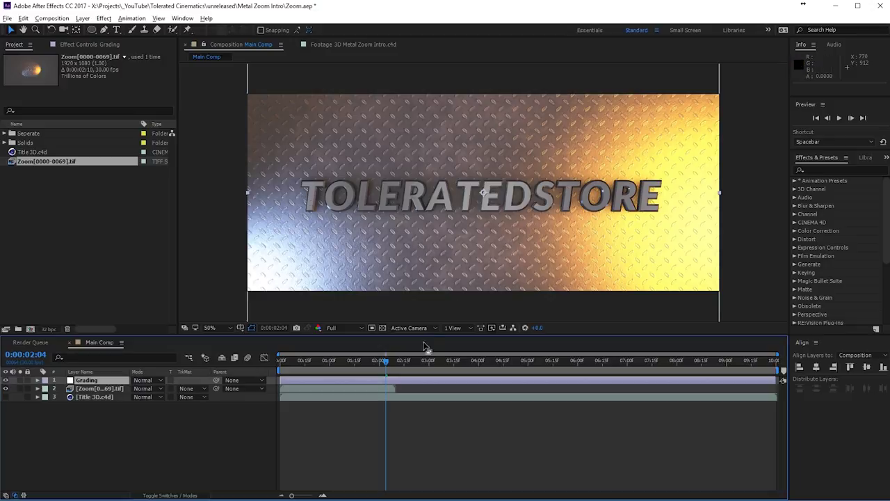
click(105, 18)
mouse_move(41, 119)
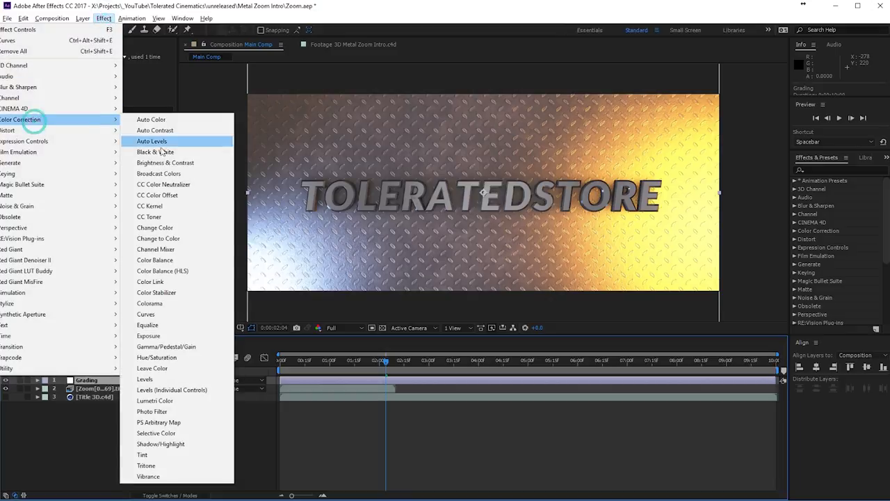
click(151, 314)
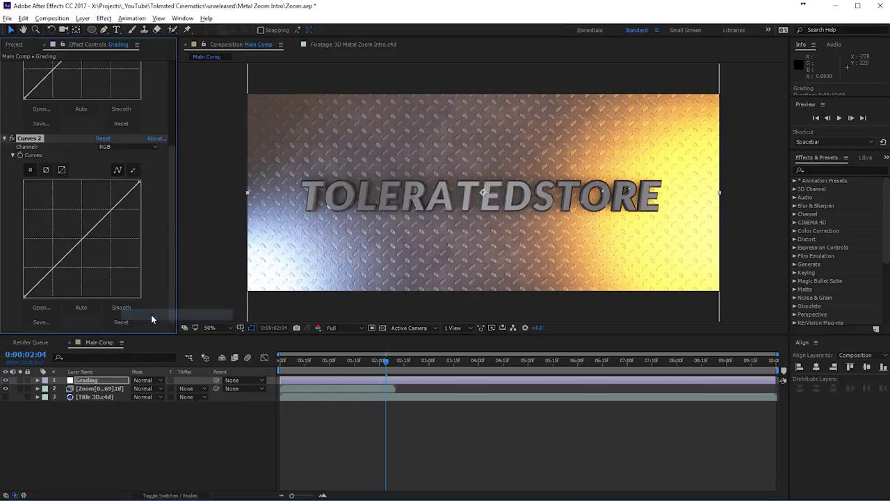
click(90, 379)
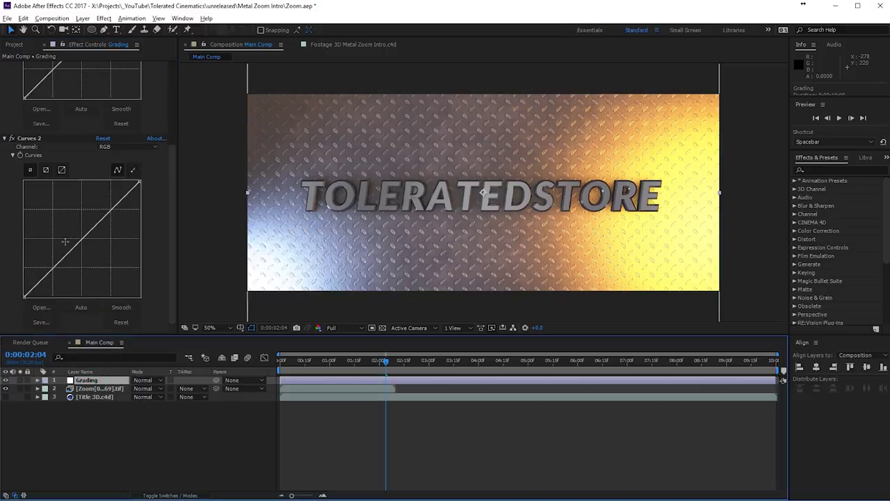
scroll(67, 225, up, 5)
click(35, 263)
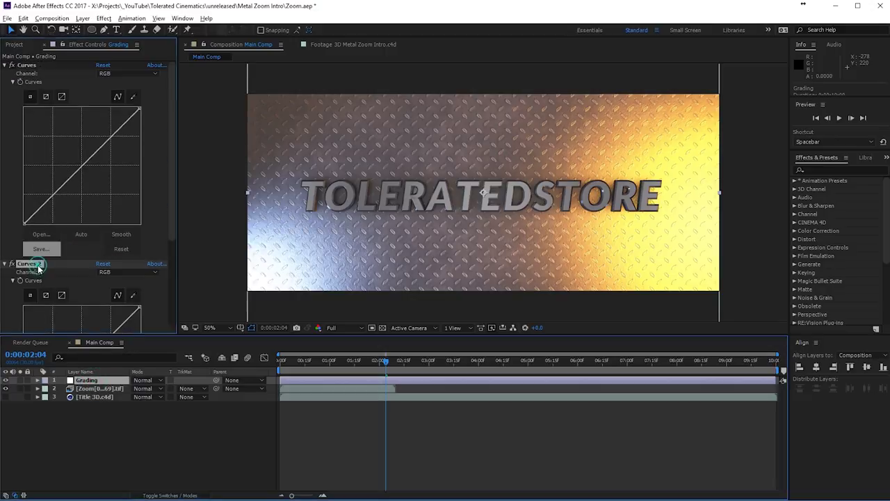
key(Delete)
Shape the Grading layer's RGB curve into a contrast S-curve and give the Red channel a gentler S-curve.
drag(53, 196, 63, 207)
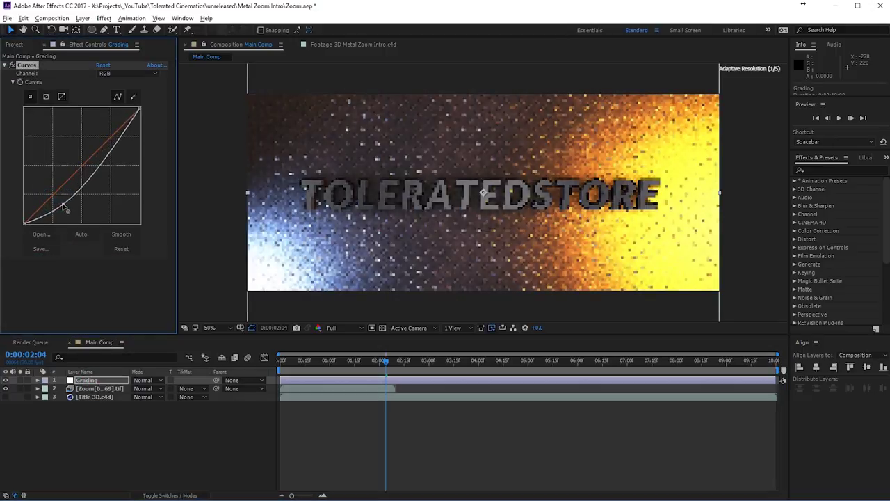
drag(104, 166, 100, 154)
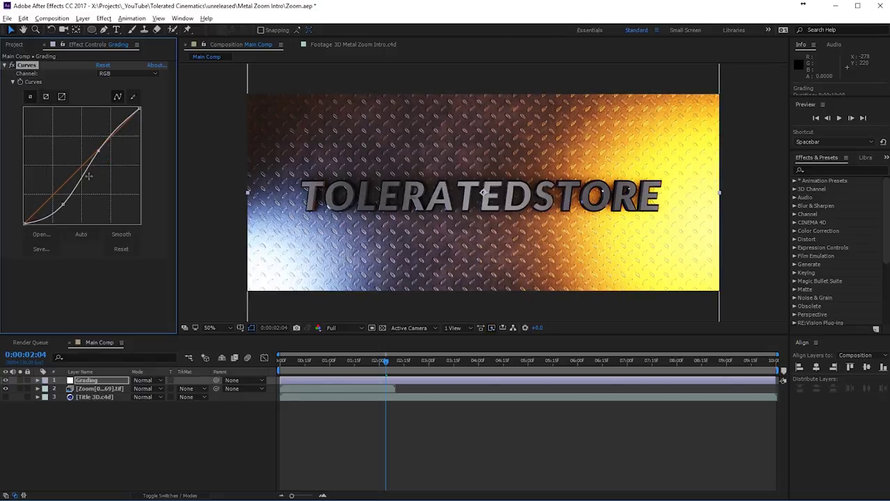
click(129, 73)
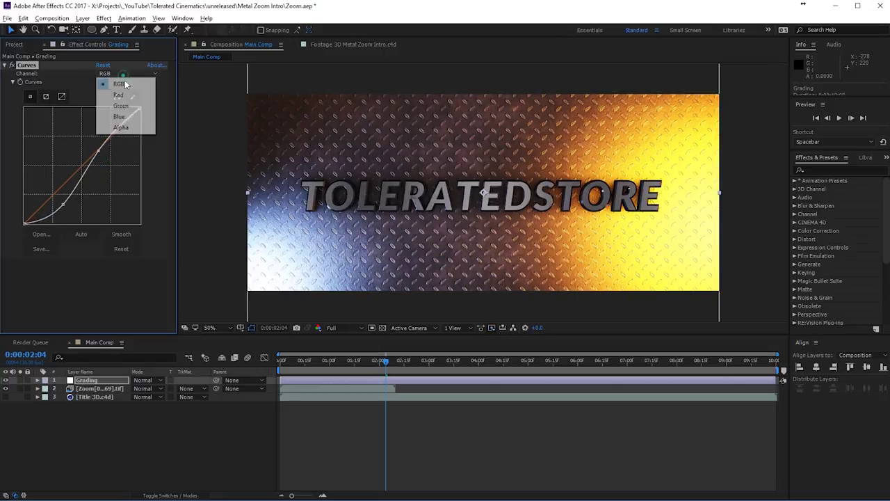
click(122, 90)
drag(105, 143, 102, 139)
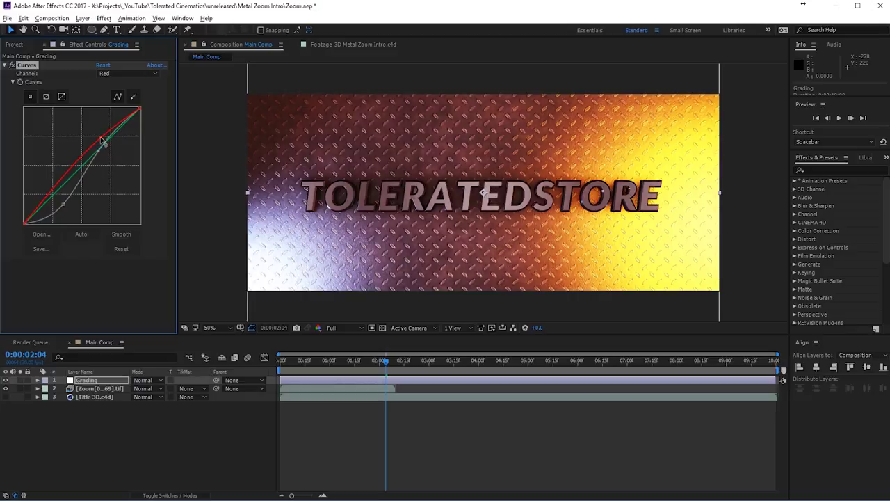
drag(75, 171, 64, 195)
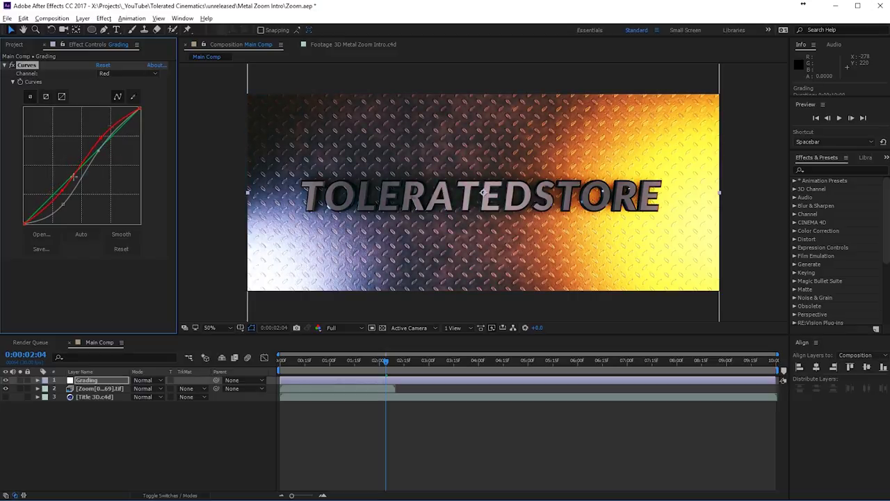
Raise the Blue channel's black point slightly and bring the rest of the blue curve back close to the diagonal.
click(128, 73)
click(121, 116)
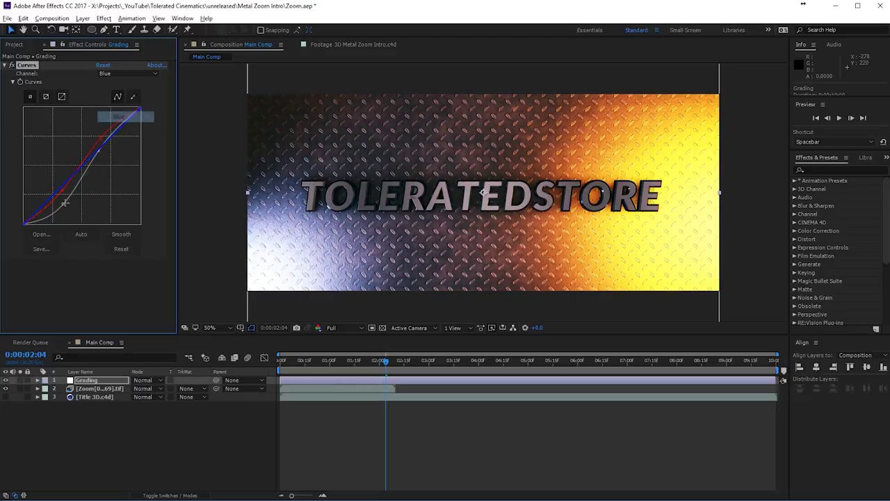
drag(24, 223, 19, 215)
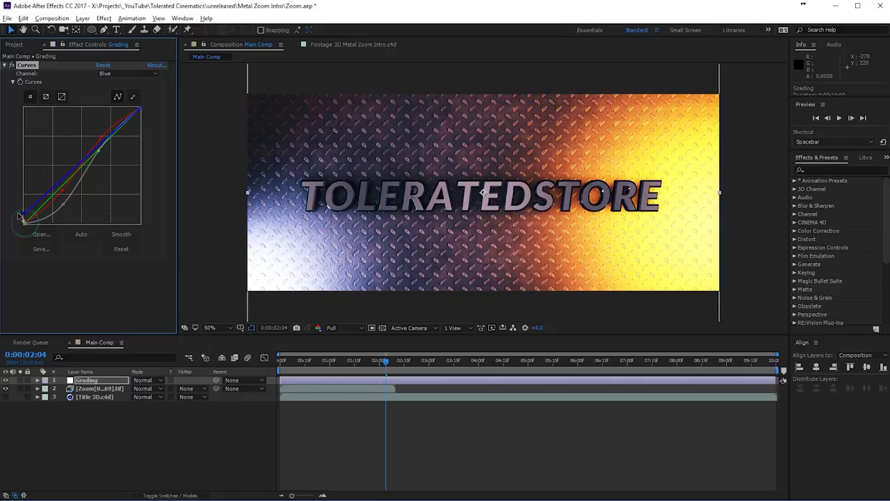
click(59, 182)
drag(99, 157, 109, 143)
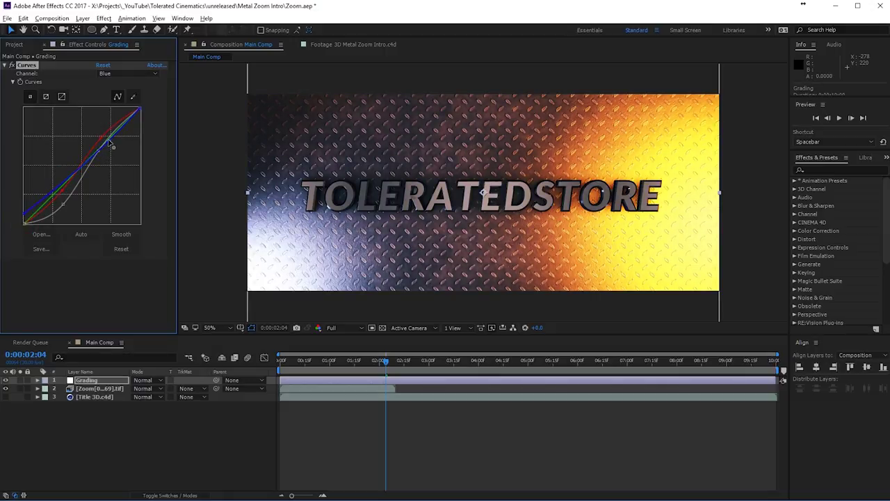
Raise the Green channel's midtones very slightly and compare the image with and without the Grading layer.
click(129, 74)
click(111, 107)
drag(89, 164, 85, 162)
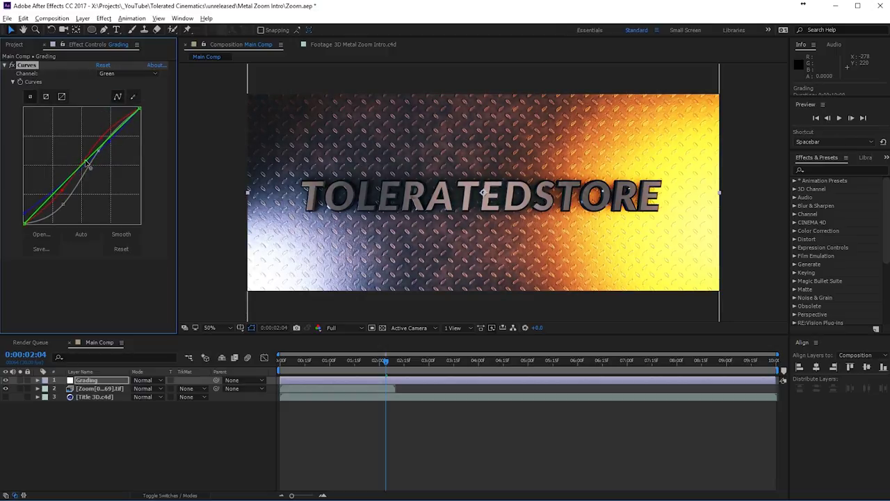
click(5, 380)
click(6, 380)
click(6, 381)
click(6, 381)
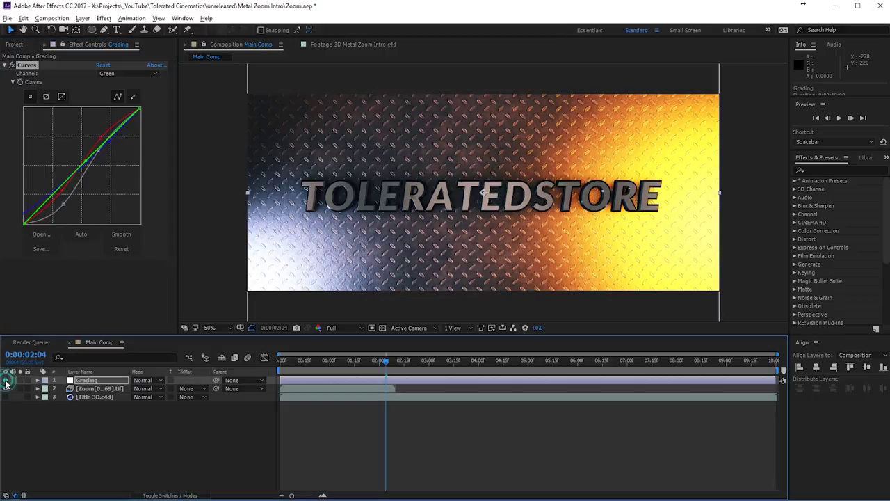
Add an Unsharp Mask to the Grading layer with a radius of 25 and an amount of 19, and compare its effect.
click(106, 19)
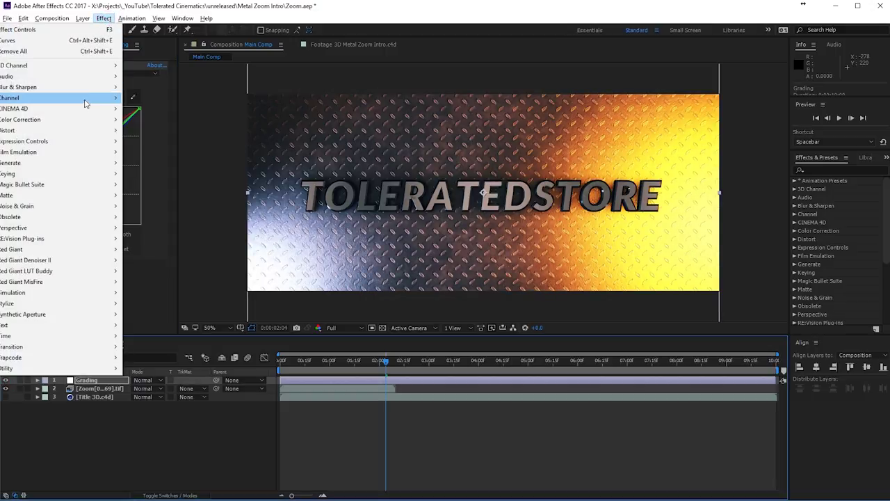
mouse_move(85, 87)
click(156, 238)
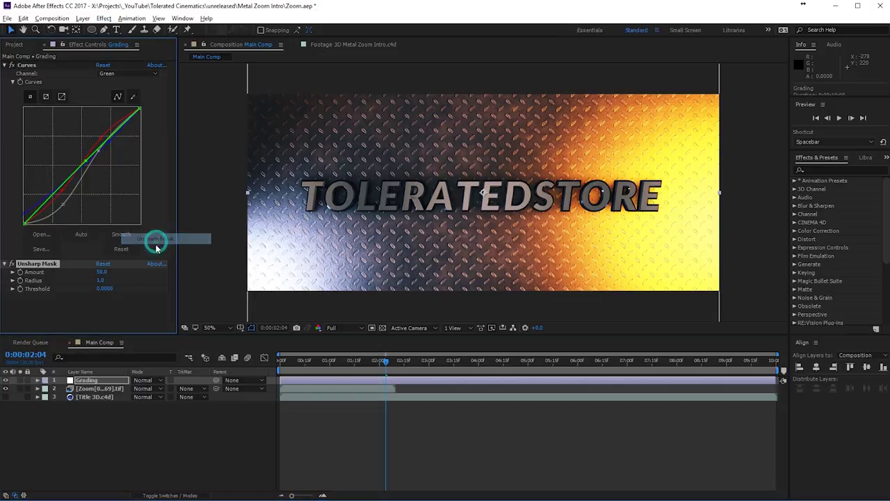
click(101, 281)
text(25)
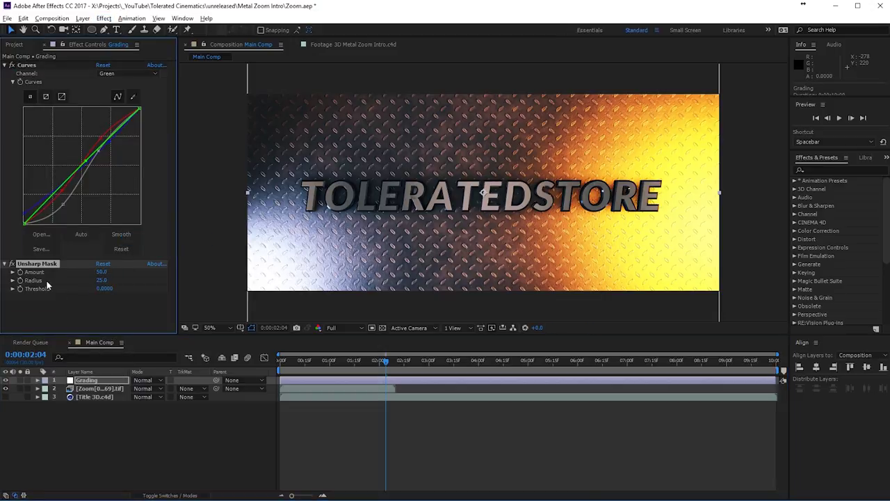
drag(100, 271, 83, 270)
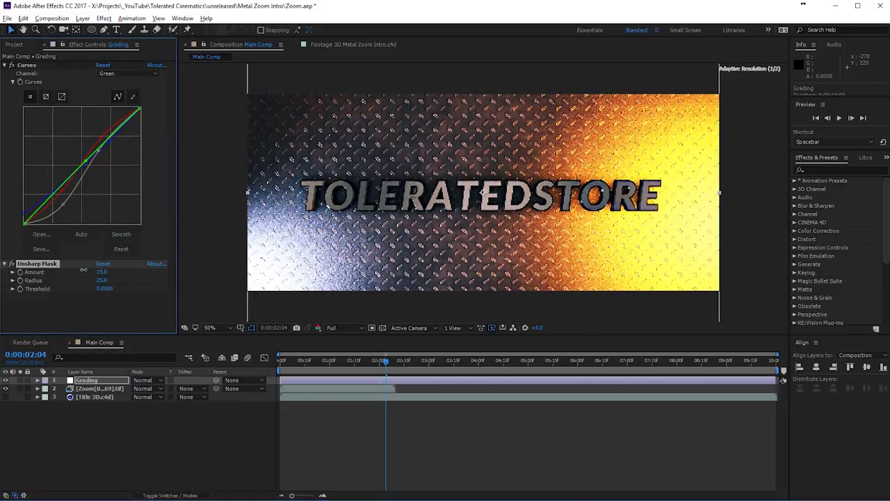
click(9, 265)
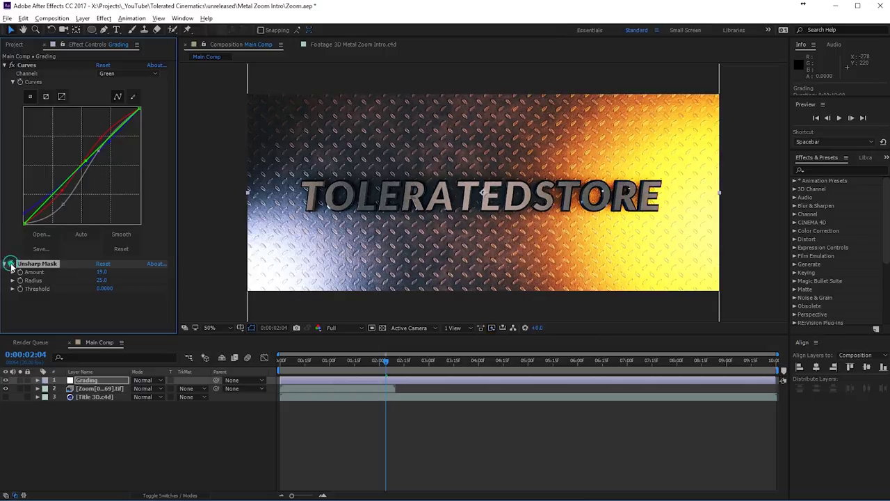
click(9, 264)
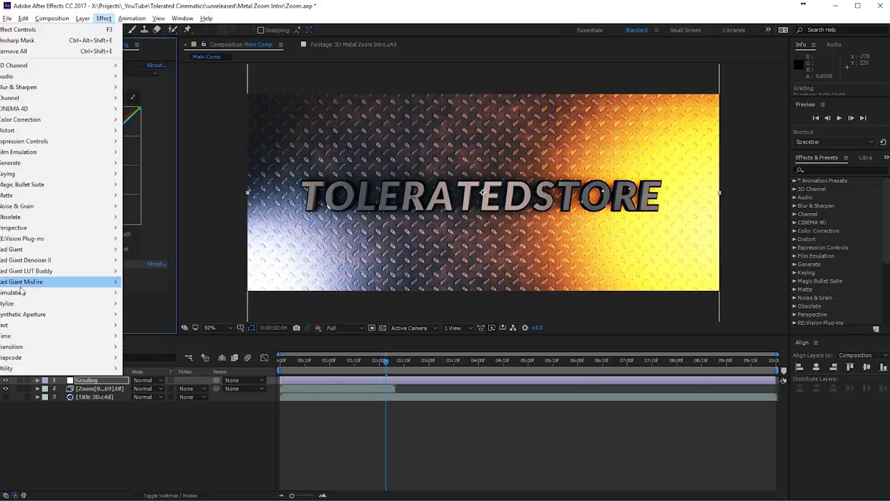
Try a Glow effect on the Grading layer with a radius of 434 and an intensity of 0.1, and remove it.
mouse_move(83, 304)
click(169, 218)
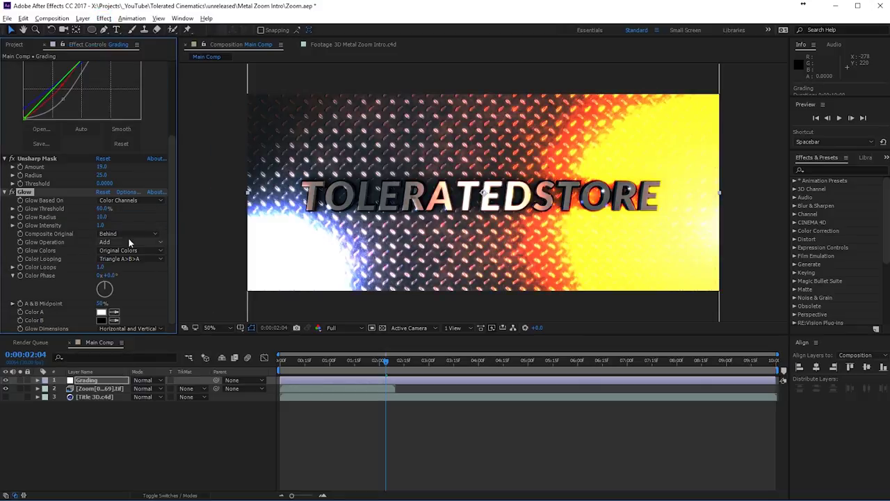
drag(102, 217, 166, 217)
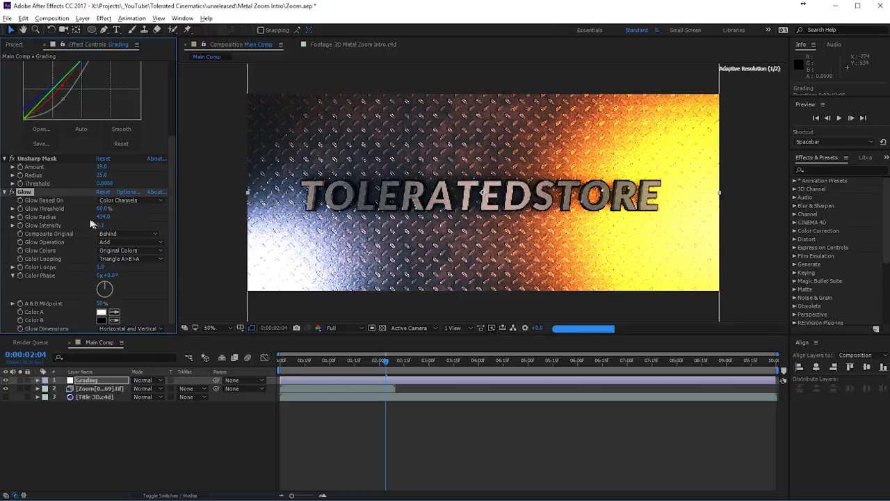
click(14, 192)
click(13, 193)
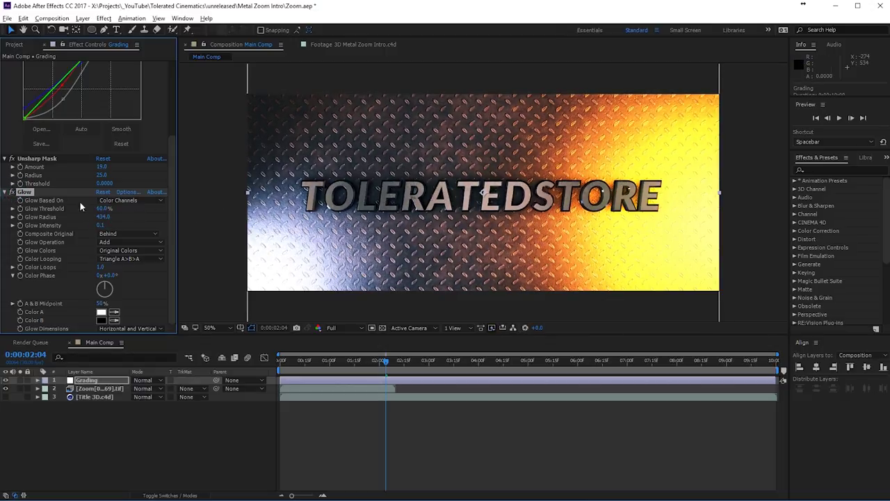
drag(100, 224, 106, 224)
mouse_move(16, 193)
mouse_down()
mouse_move(22, 179)
mouse_move(22, 194)
mouse_up()
key(Delete)
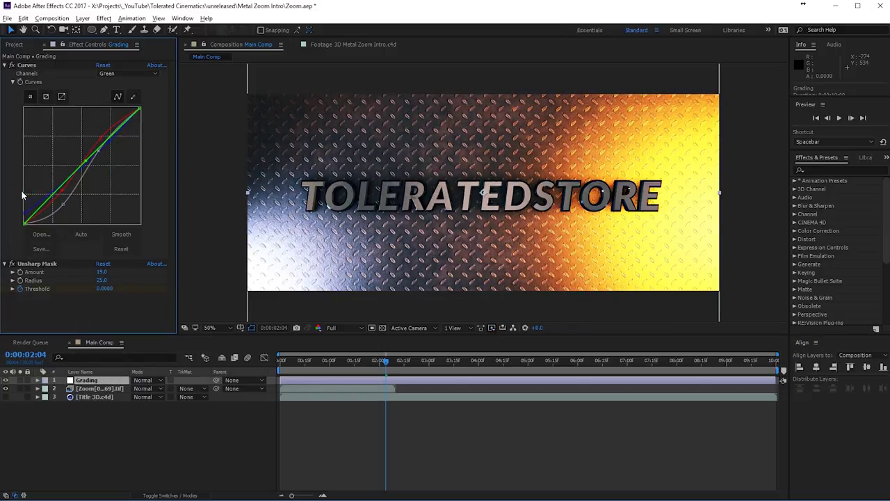
Add a Tint effect to the Grading layer with Amount to Tint at 19%, and deselect the layer.
click(104, 18)
mouse_move(43, 119)
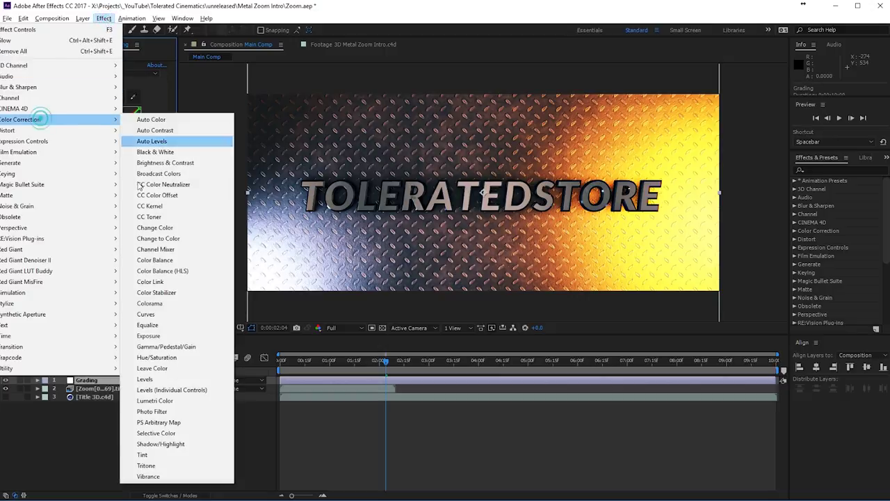
click(148, 461)
drag(104, 320, 67, 328)
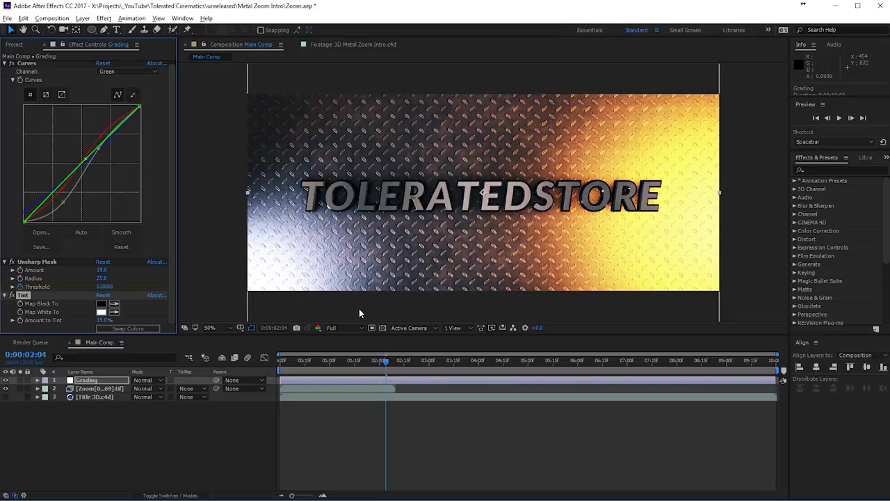
click(374, 453)
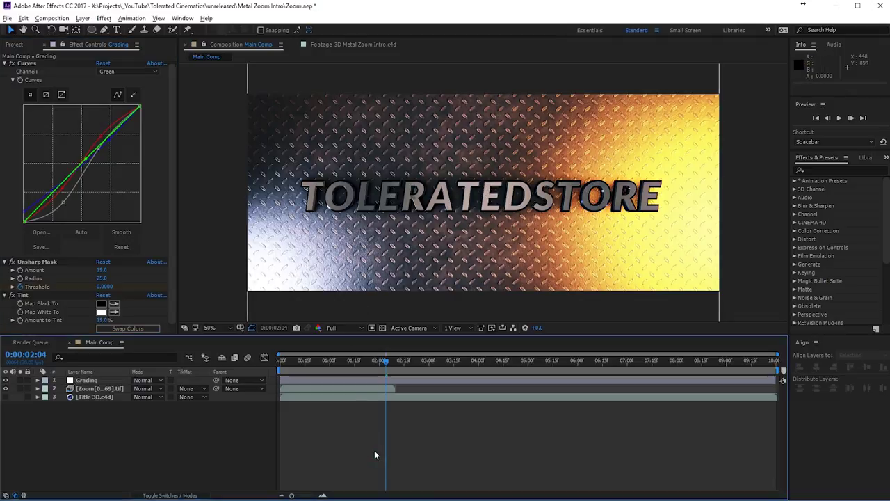
Apply the RSMB motion blur effect to the Zoom[0000-0069].tif layer near the start of the timeline.
click(311, 361)
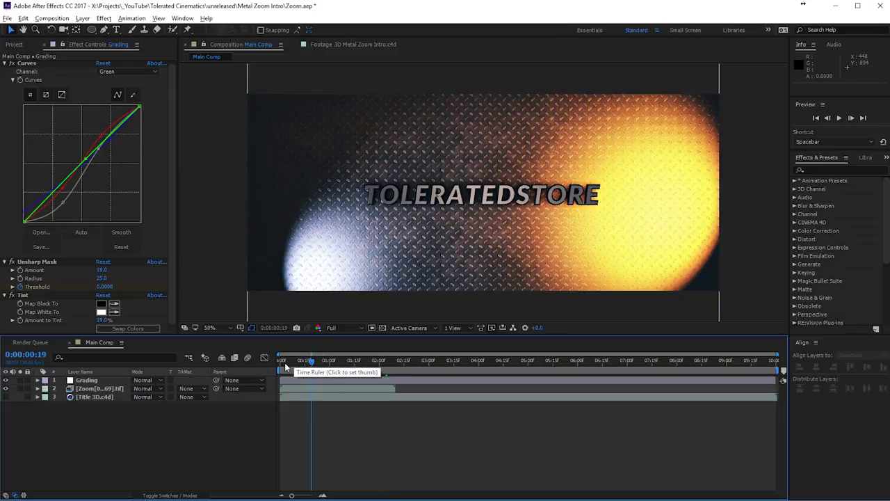
click(285, 361)
click(296, 388)
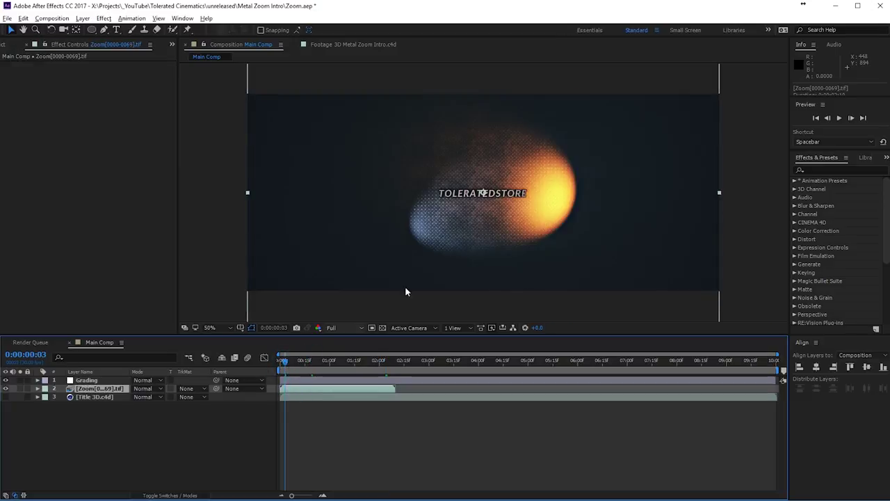
click(826, 169)
text(rsmb)
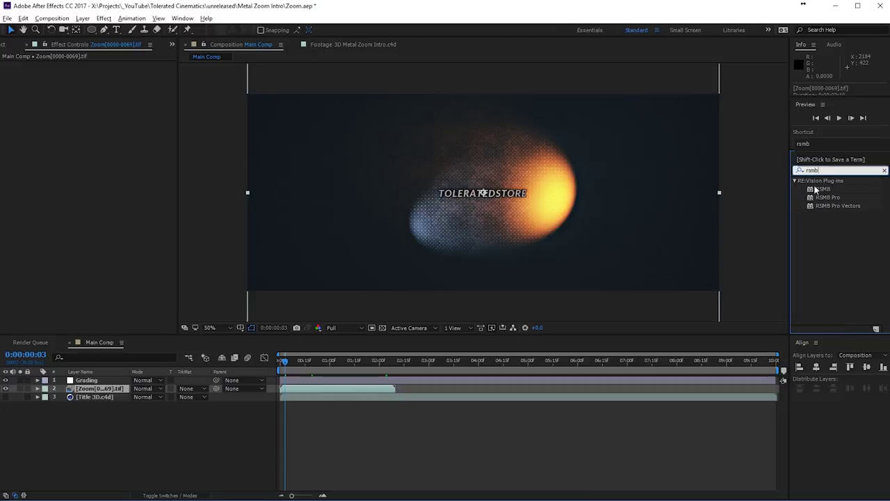
drag(821, 189, 114, 388)
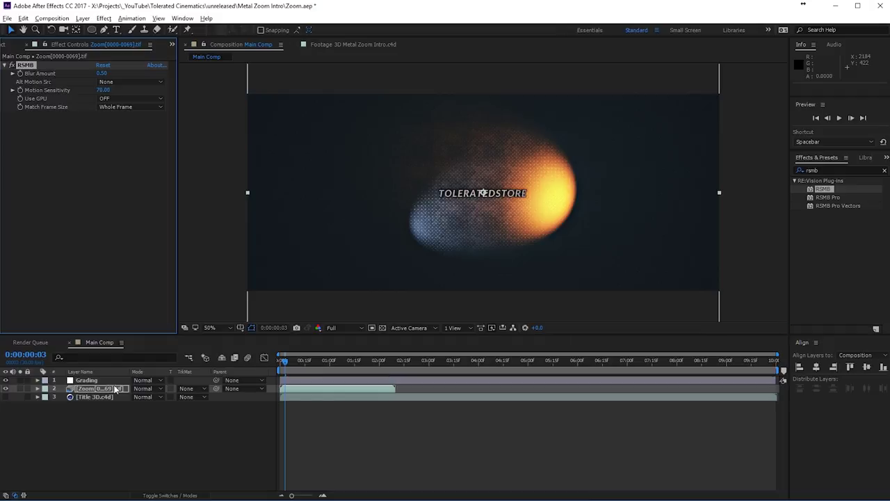
Set the RSMB Blur Amount to 3.00 at frame 7, compare the image with and without the effect, and preview the animation.
click(292, 368)
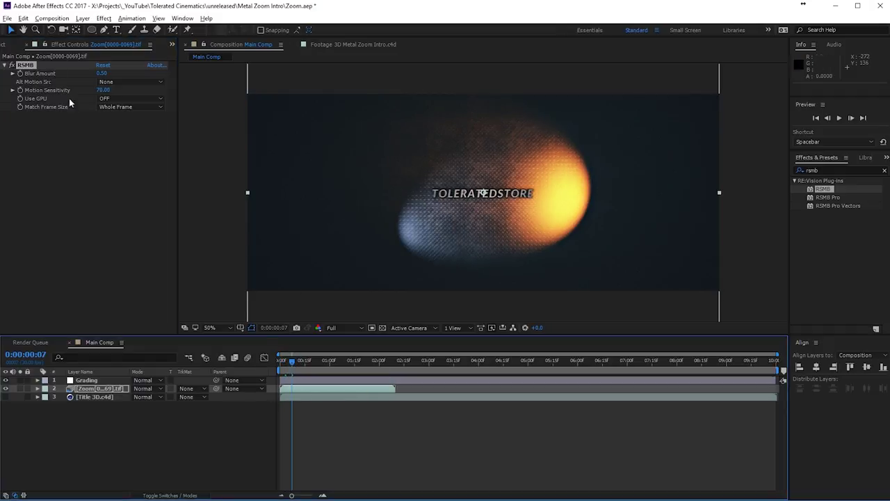
drag(101, 74, 103, 75)
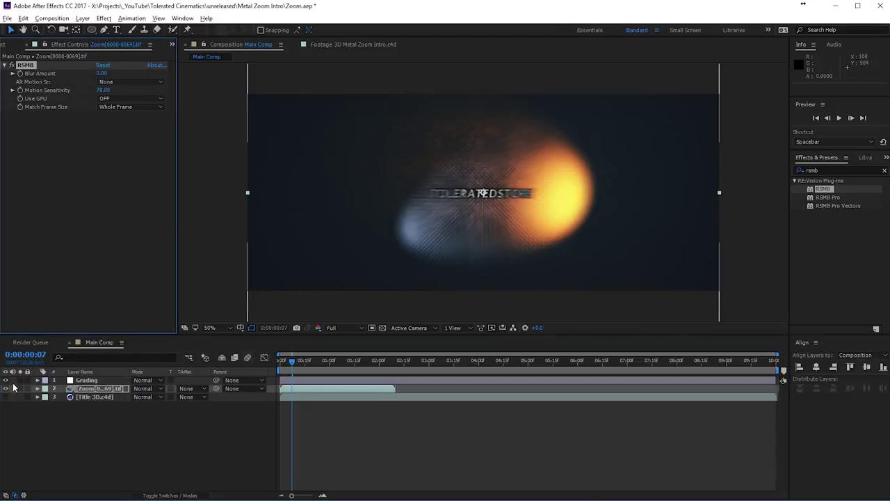
click(13, 68)
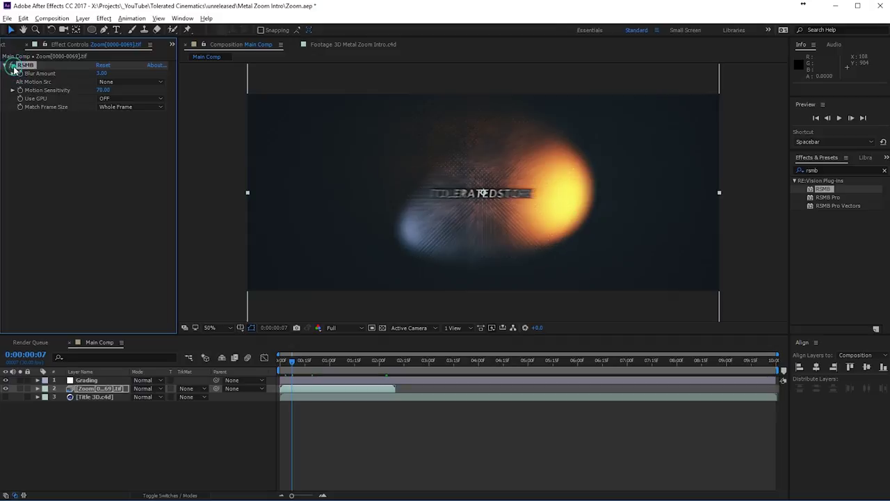
key(space)
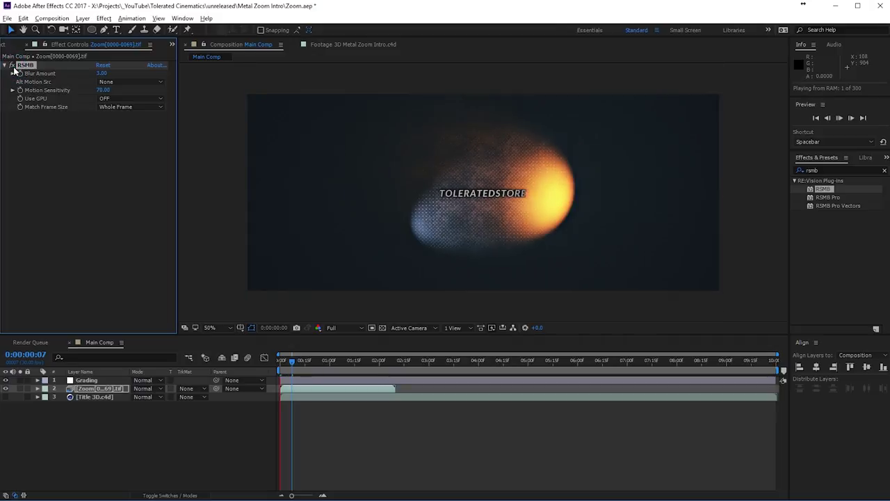